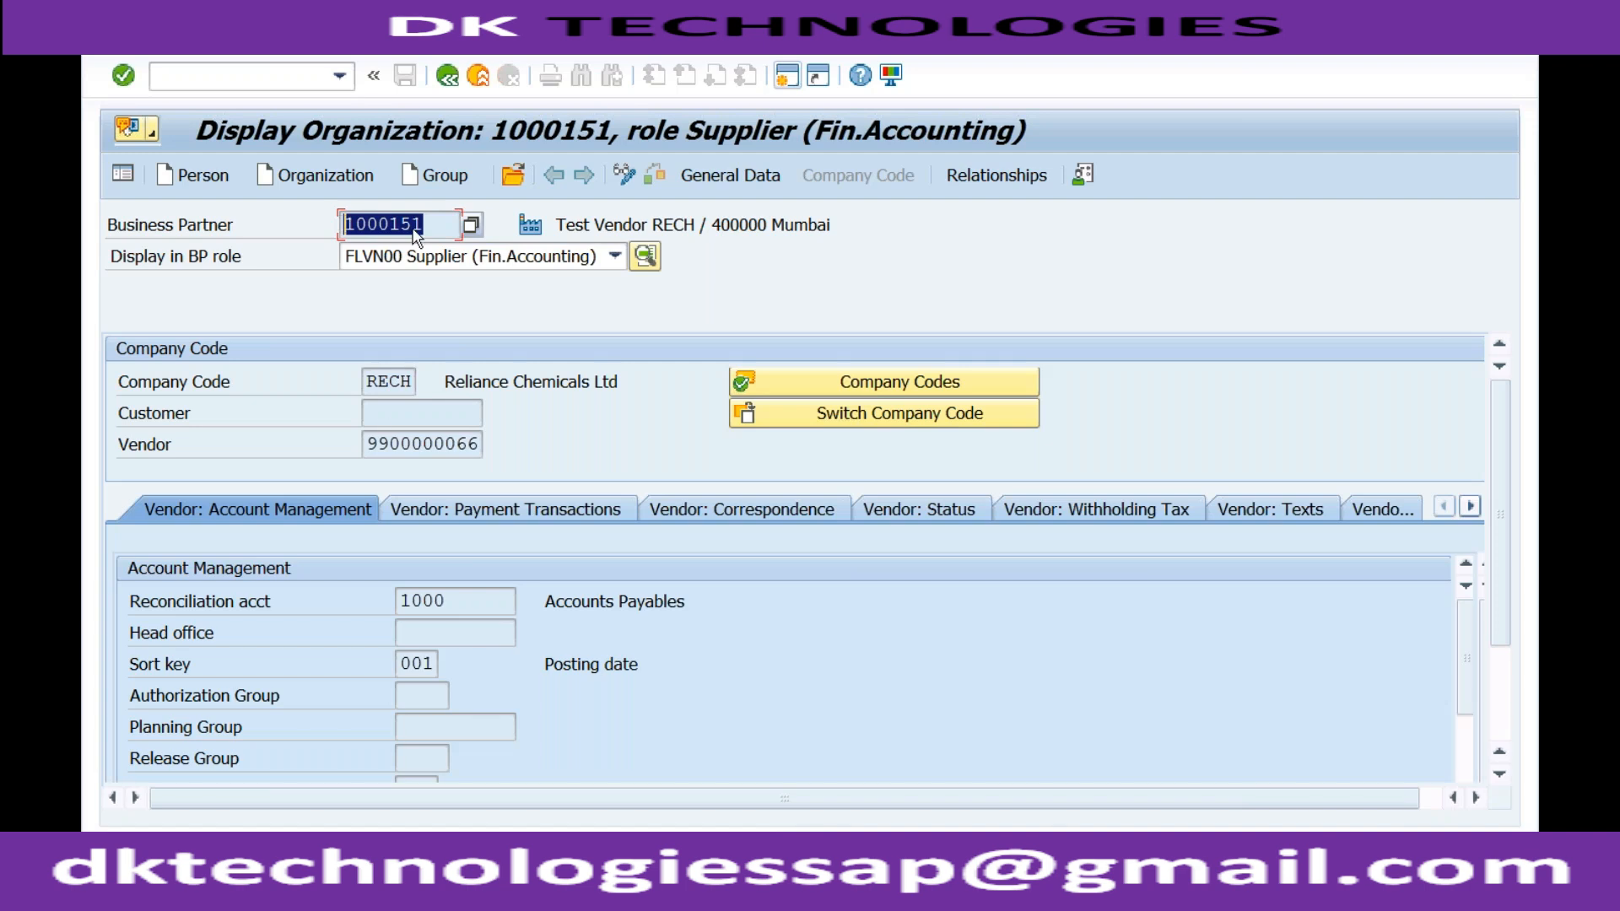
Examine the business partner number and the vendor number of the displayed supplier
click(368, 442)
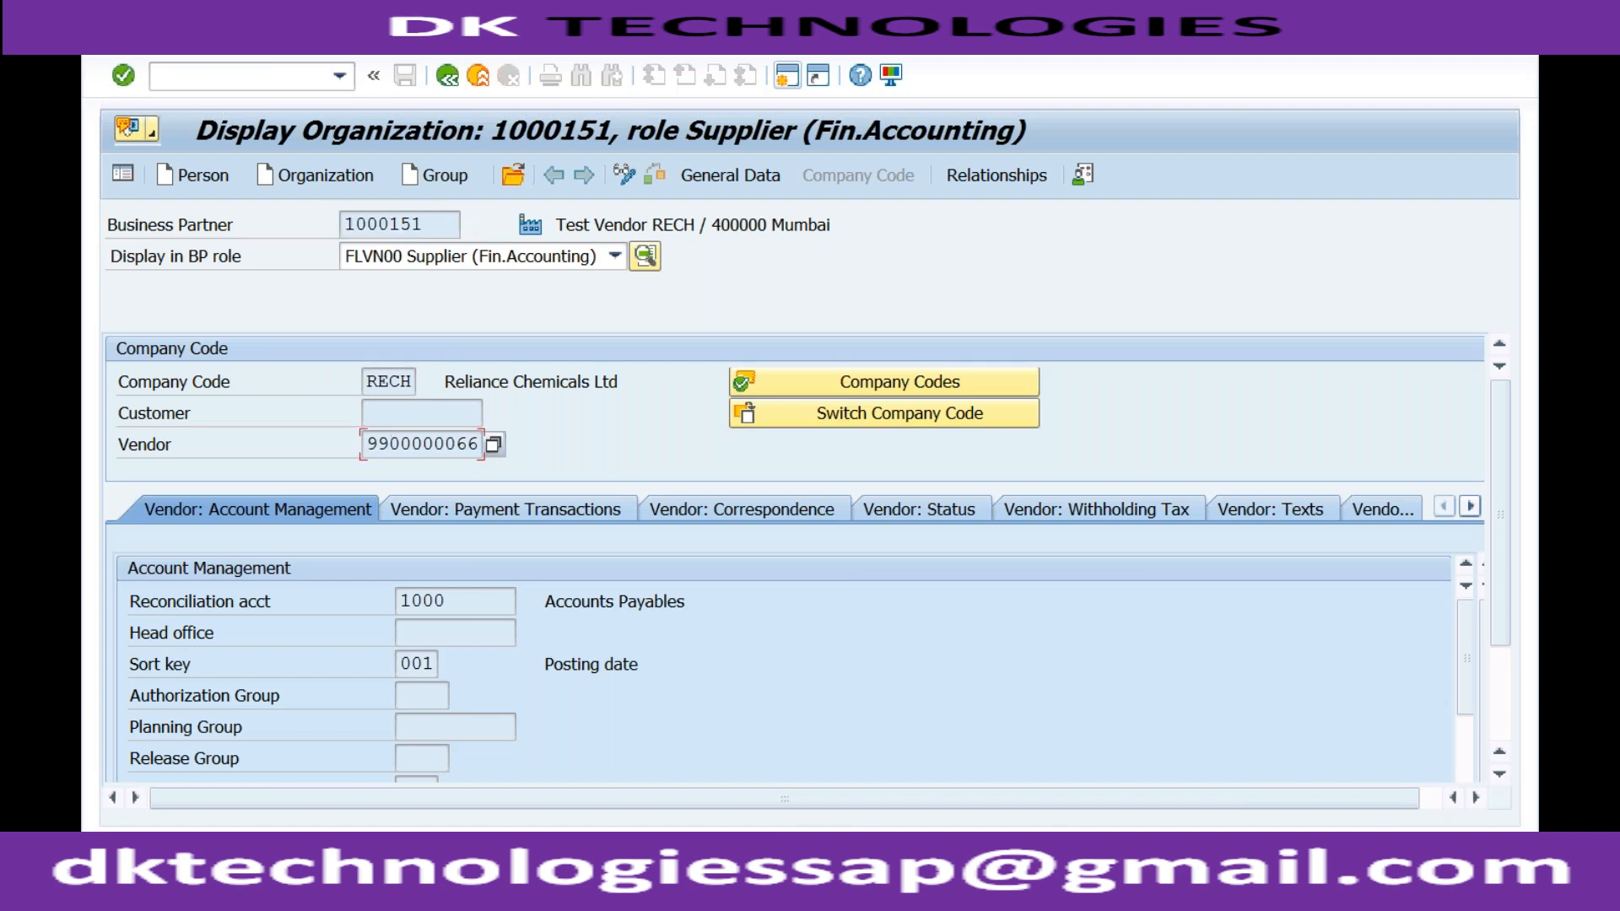
drag(368, 442, 479, 443)
drag(429, 225, 341, 225)
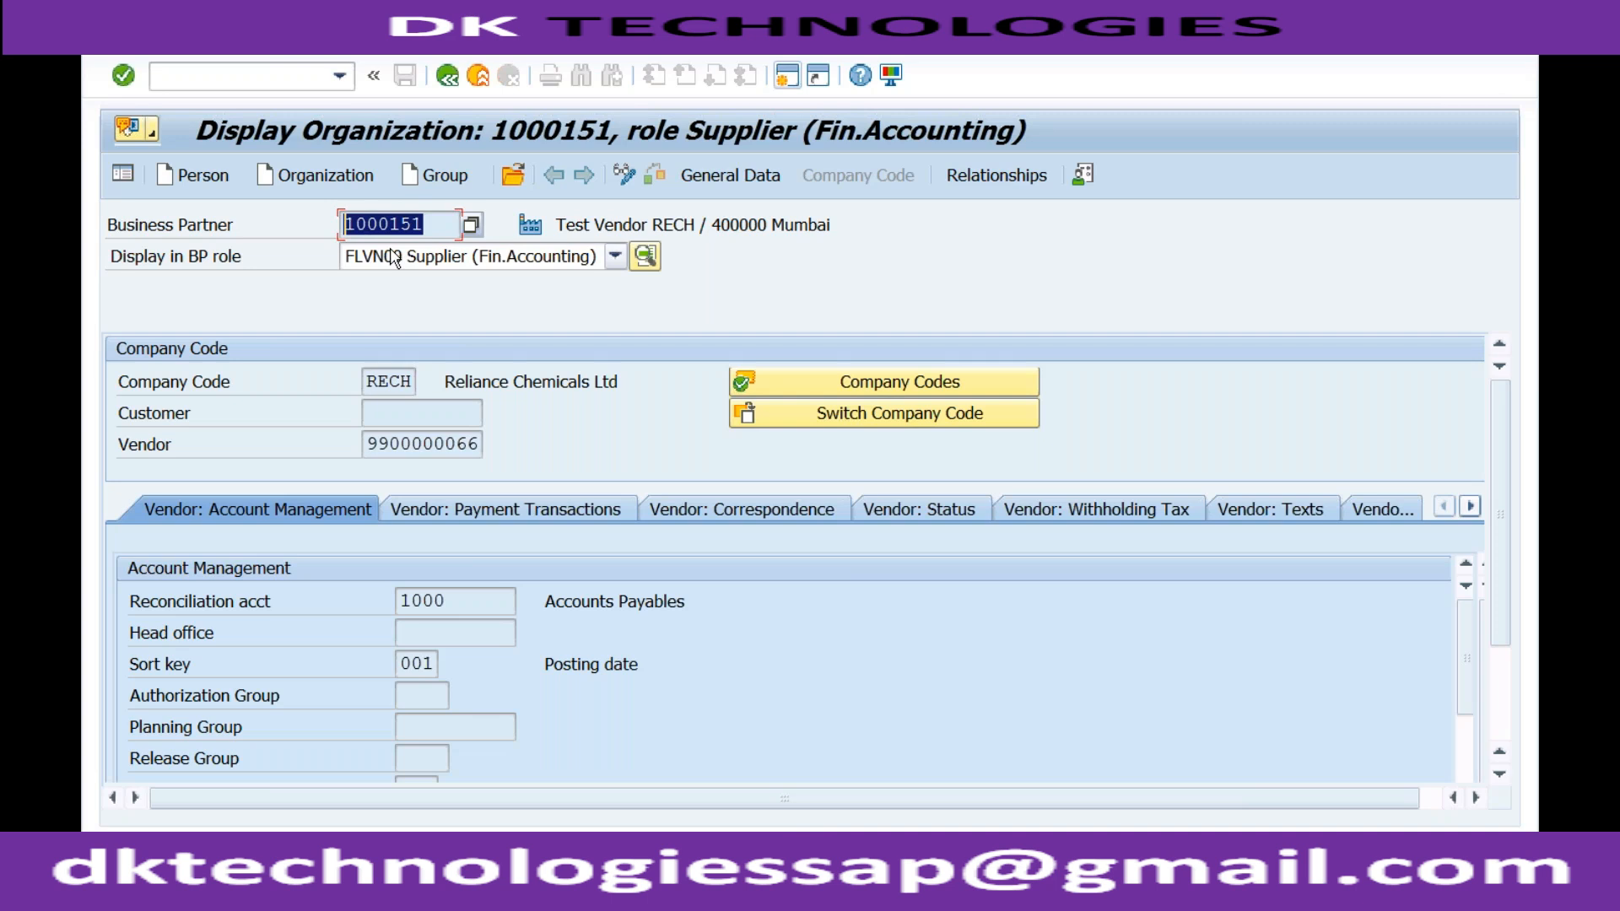
click(373, 447)
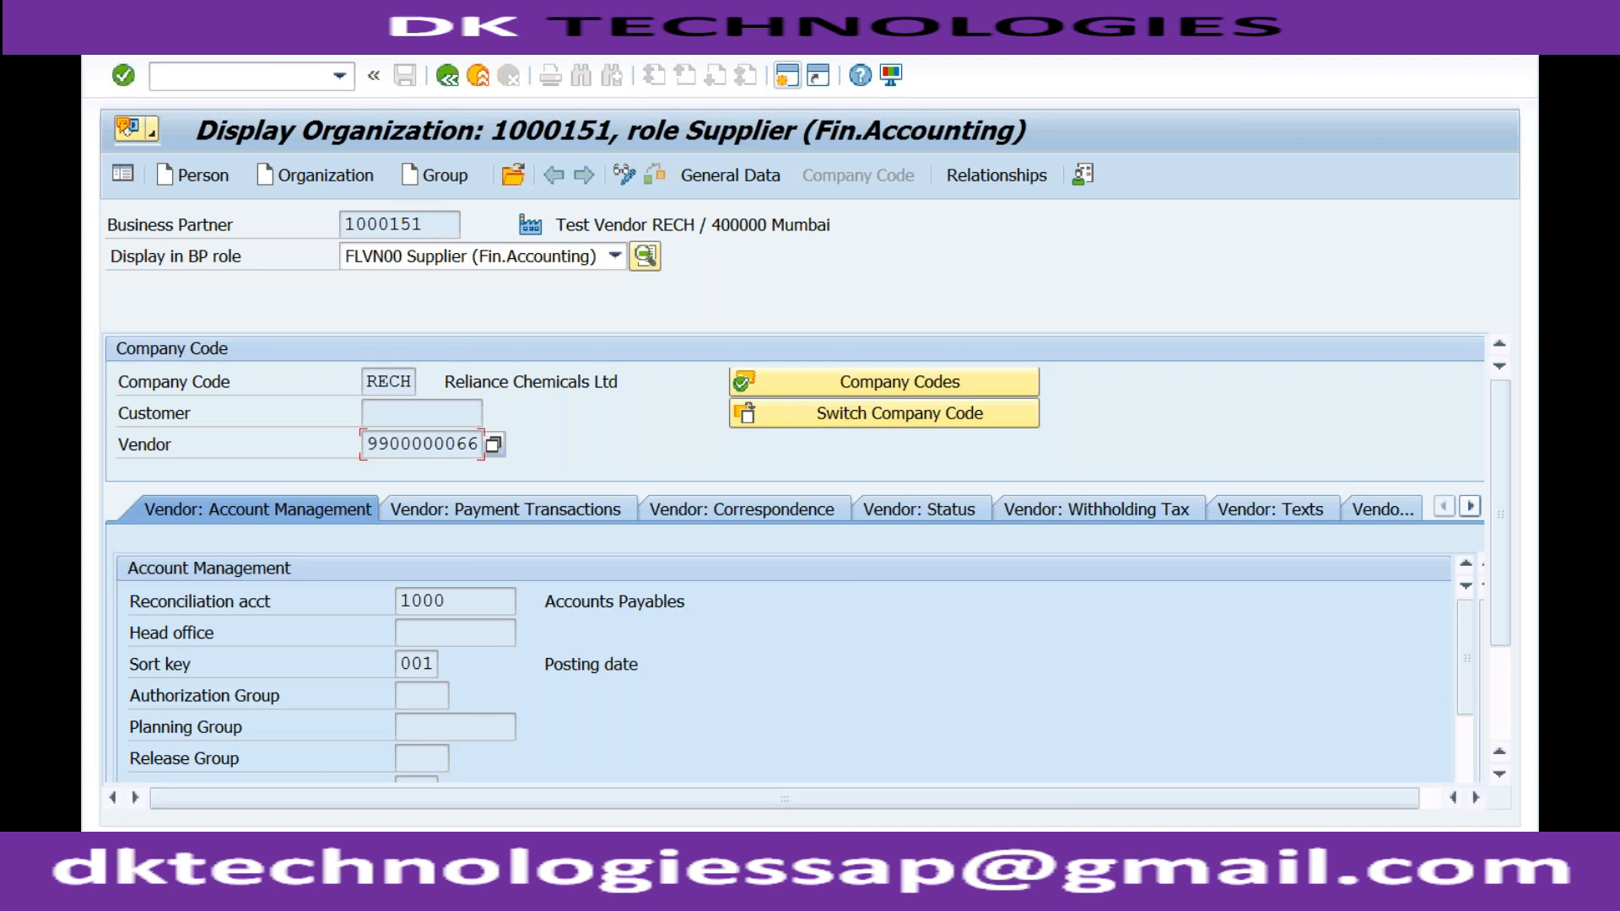
Switch to the Notepad notes, add blank lines after the Purch Org (MM) entry, and minimize the notes
click(376, 861)
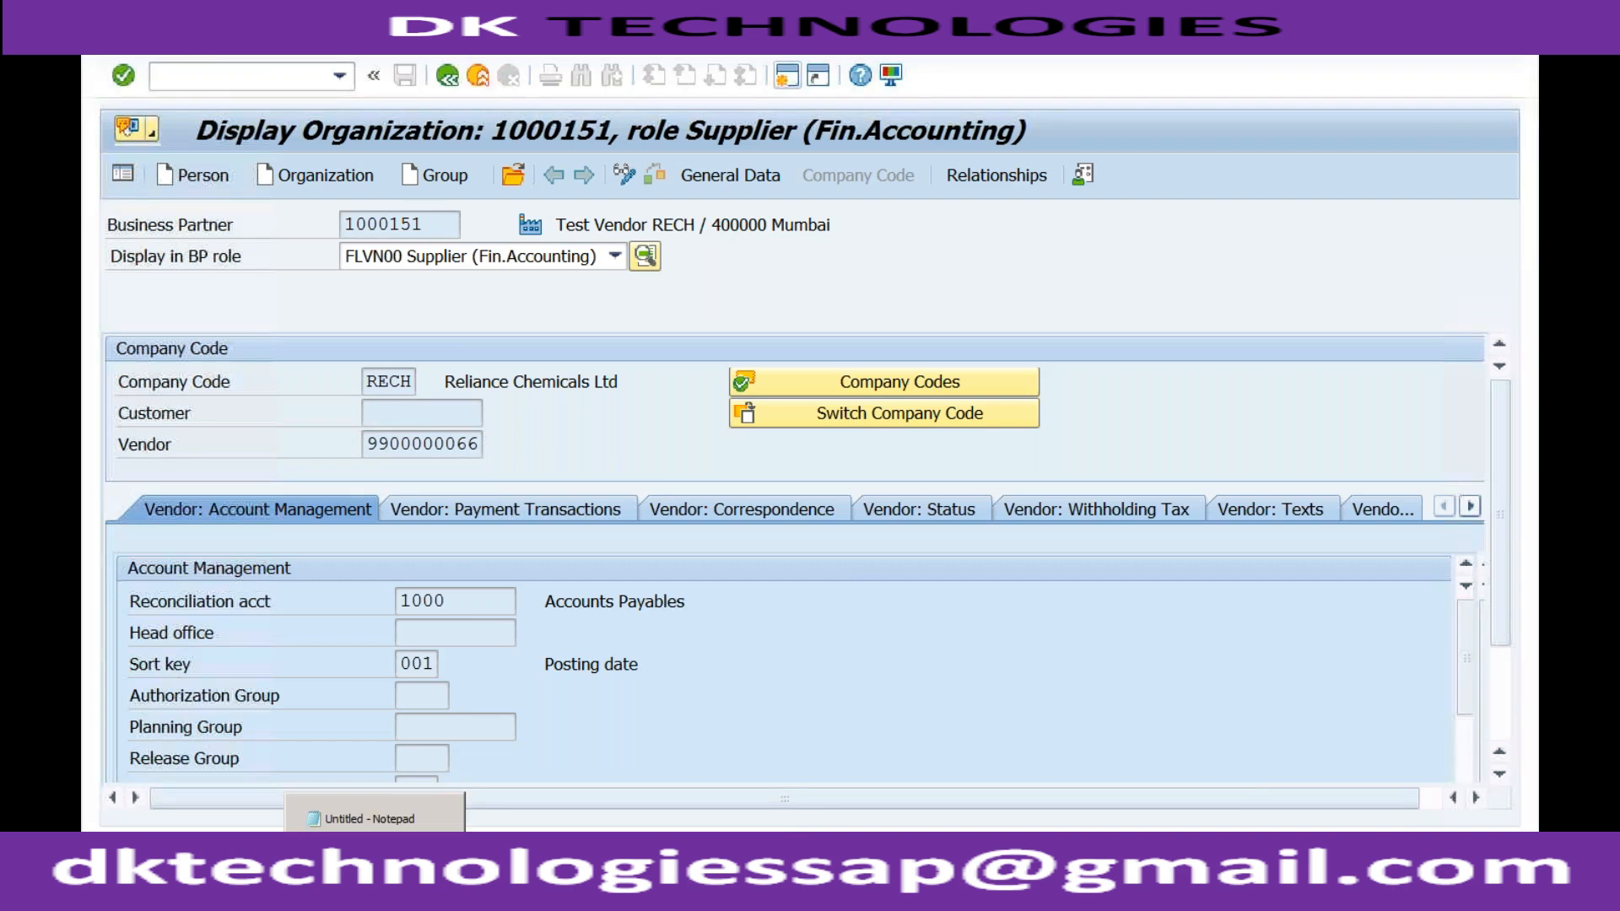
click(375, 816)
click(549, 269)
key(Return)
key(Return)
key(Return)
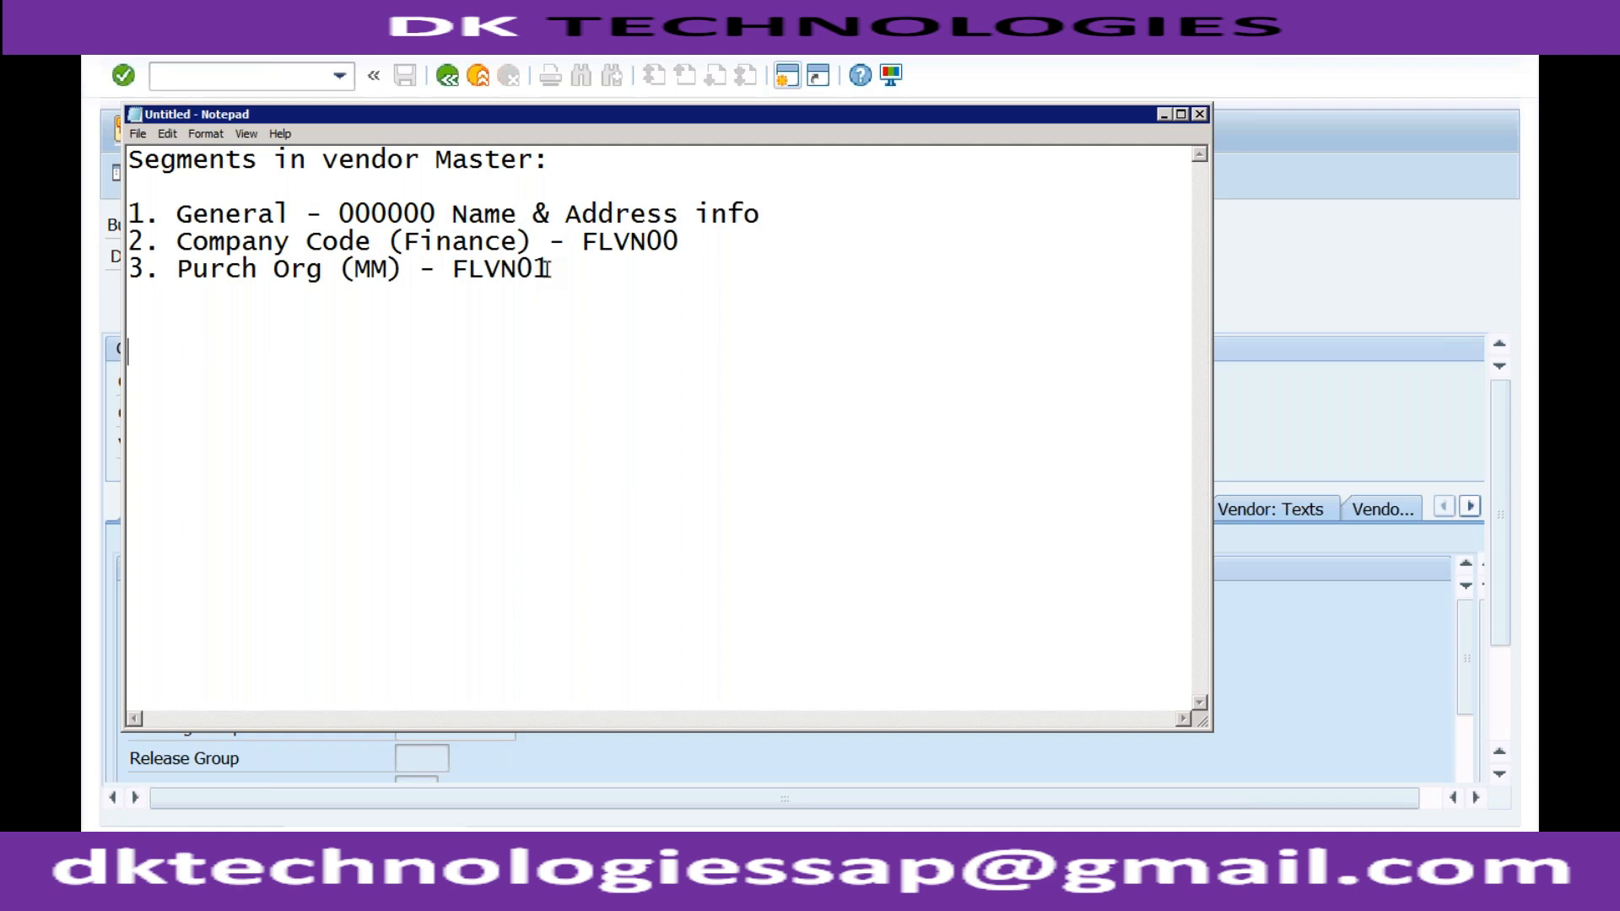
click(1161, 112)
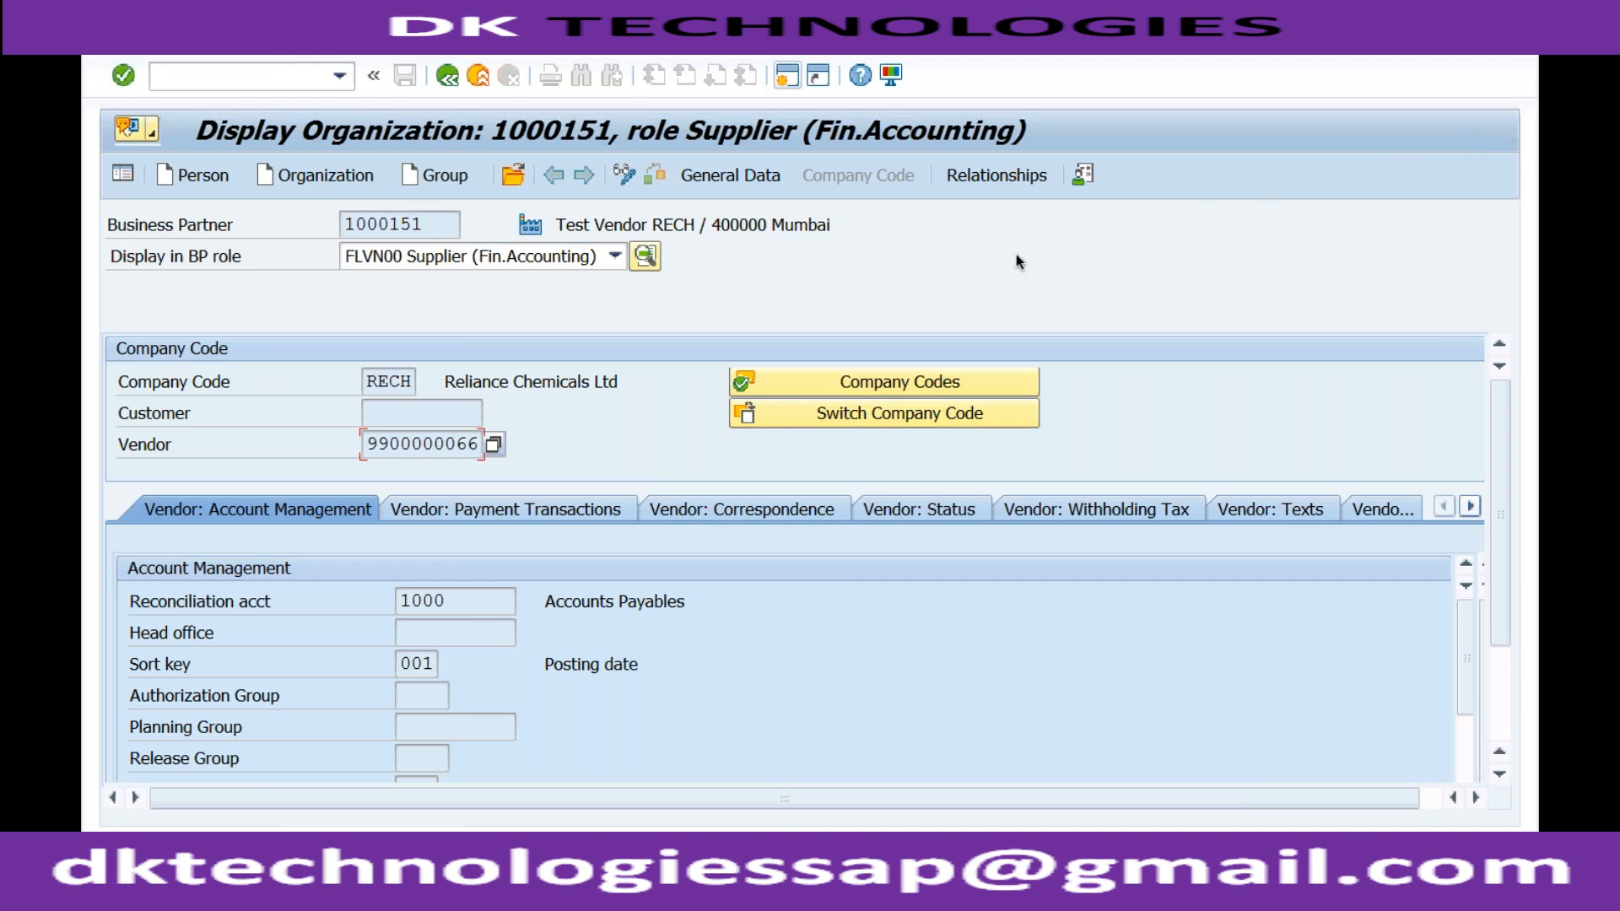
Examine the bank details under payment transactions in the supplier's general data
click(749, 179)
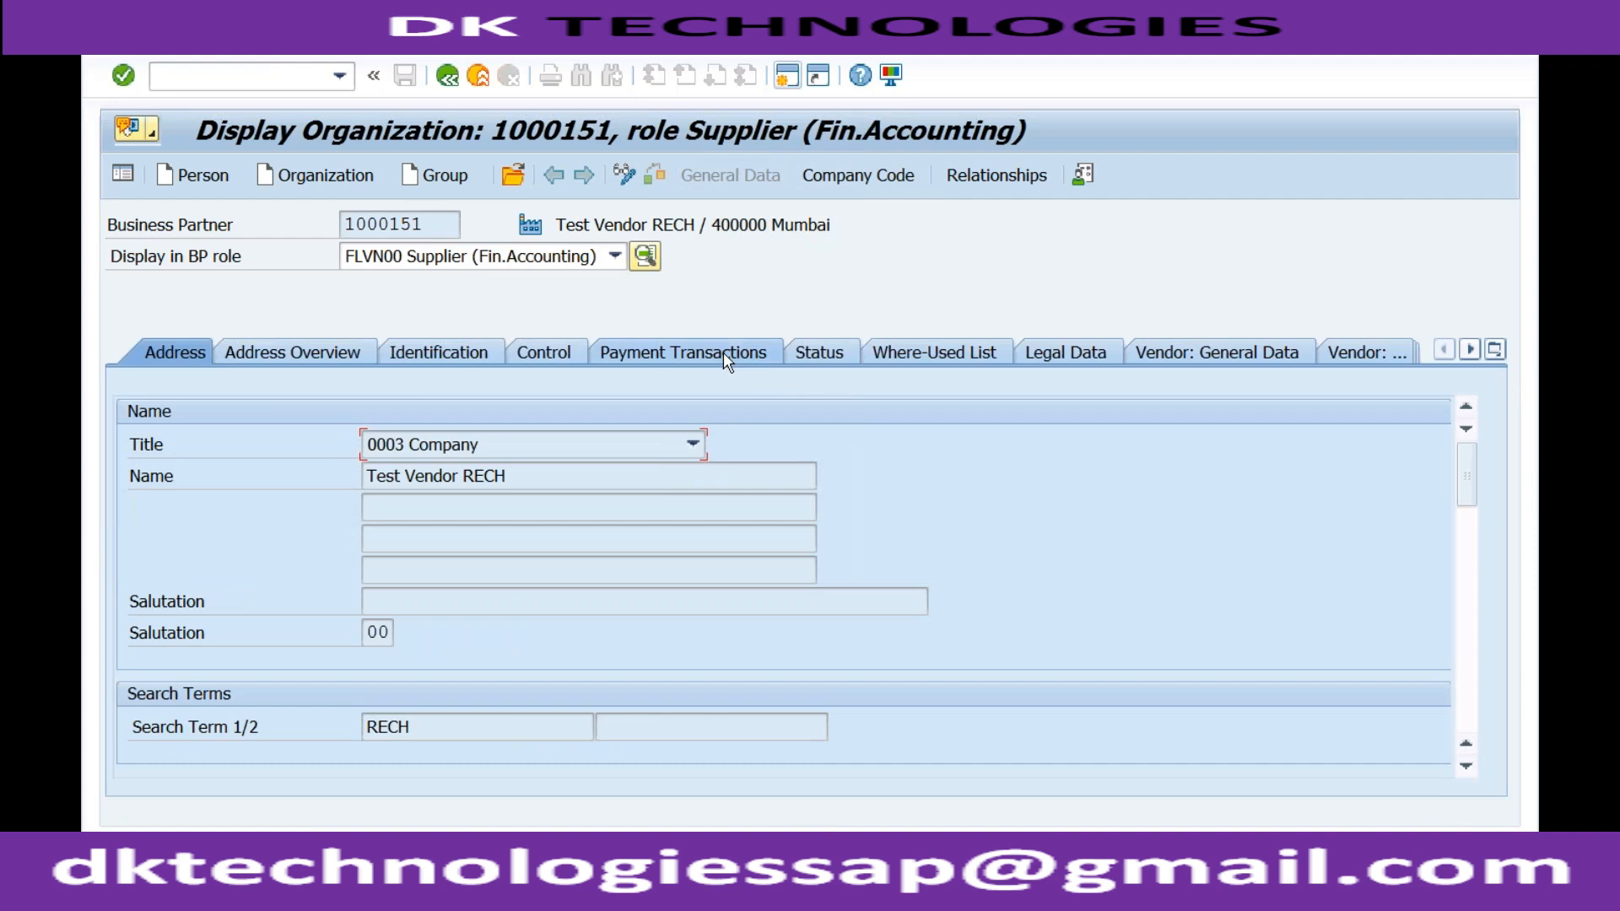
click(722, 352)
click(476, 483)
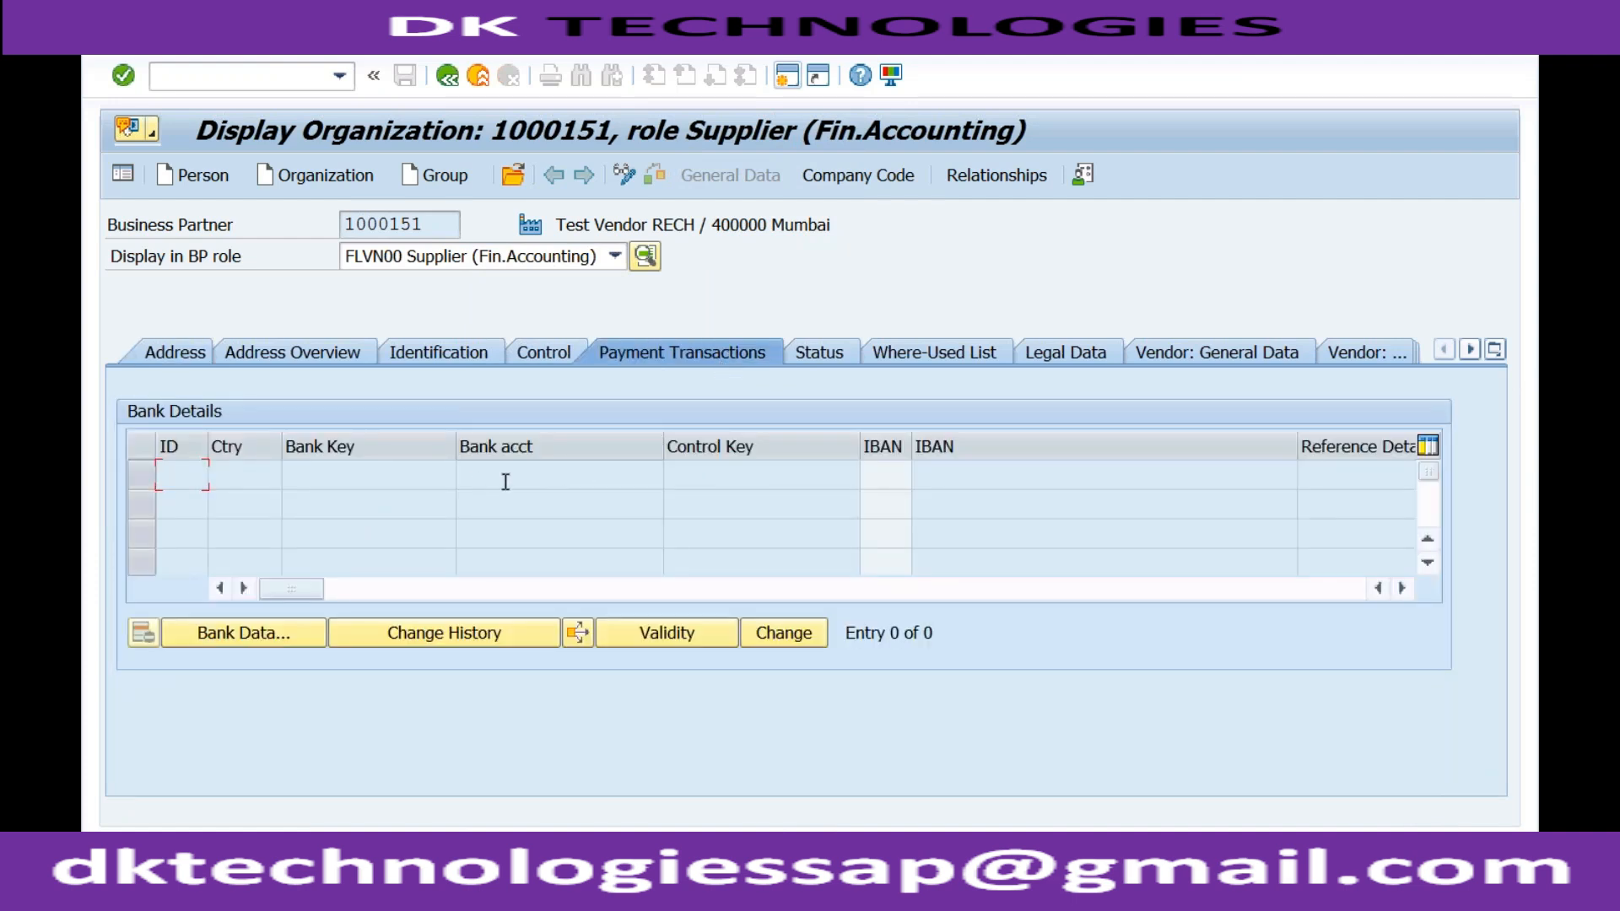
click(401, 480)
click(252, 473)
Leave the supplier display, run transaction BP, and reopen the Test Vendor RECH partner by searching for its supplier number
click(448, 76)
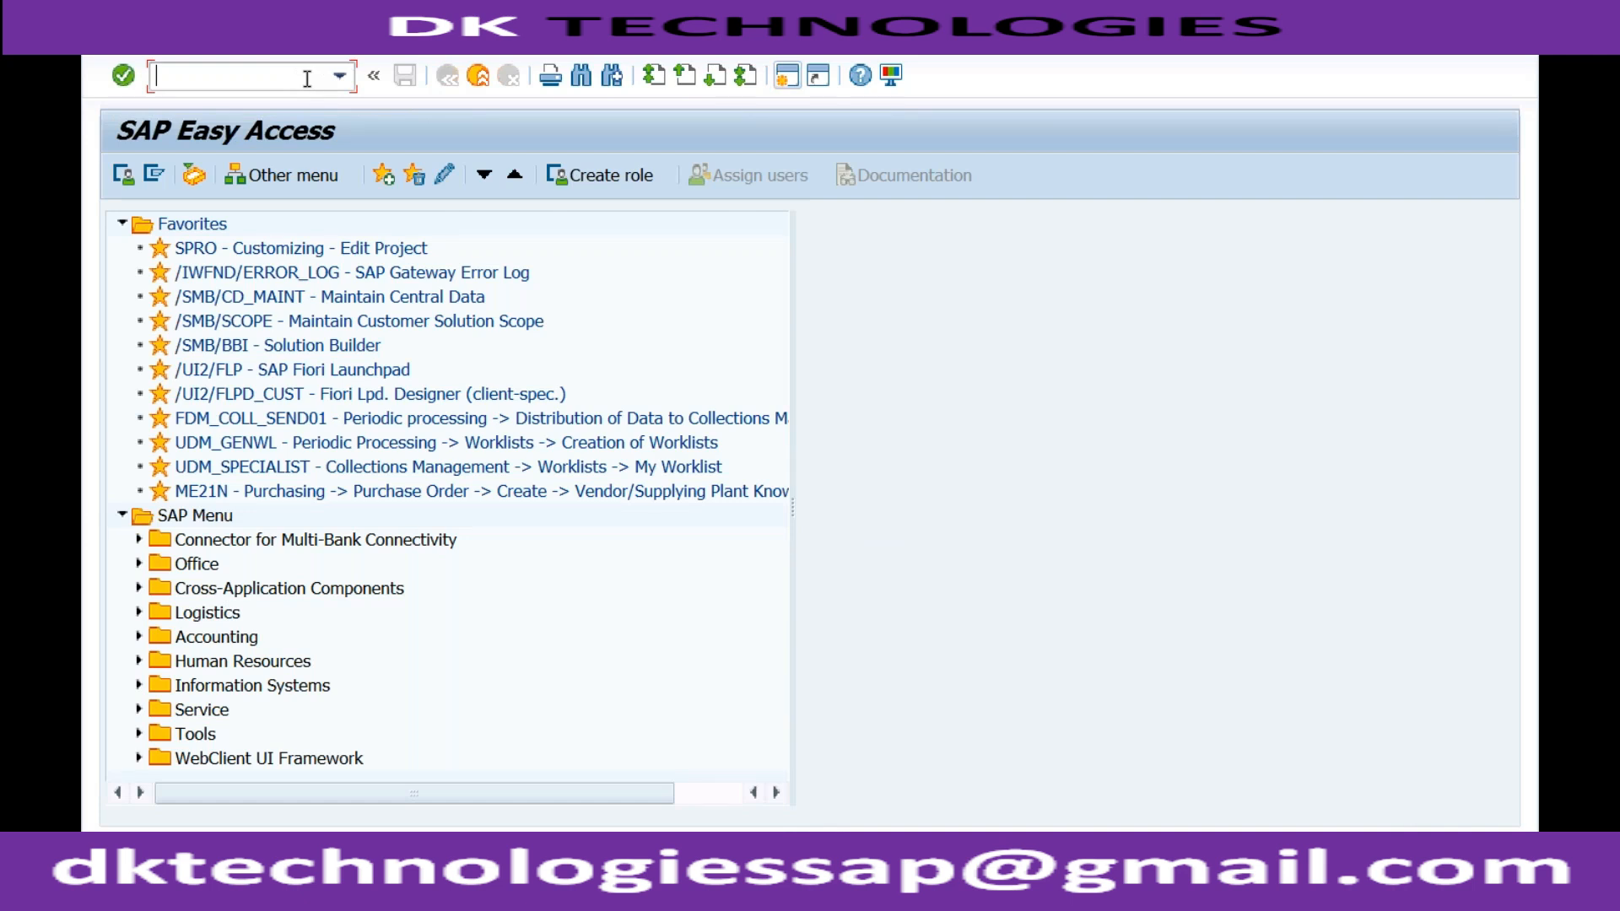
text(bp)
key(Return)
click(353, 346)
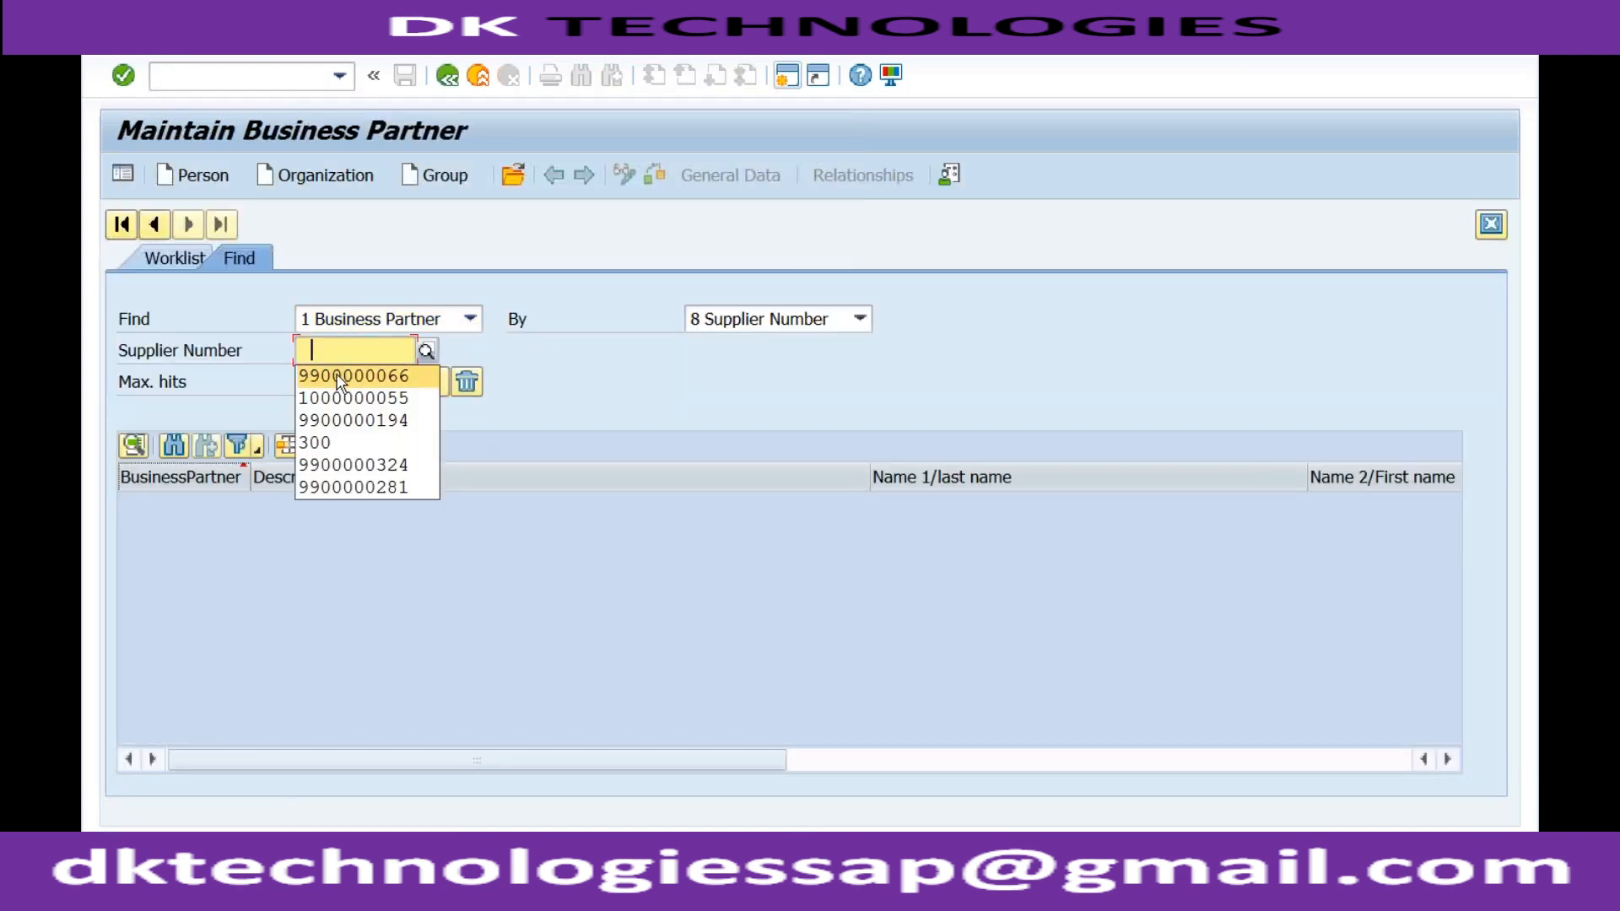
click(339, 376)
click(393, 383)
double_click(390, 505)
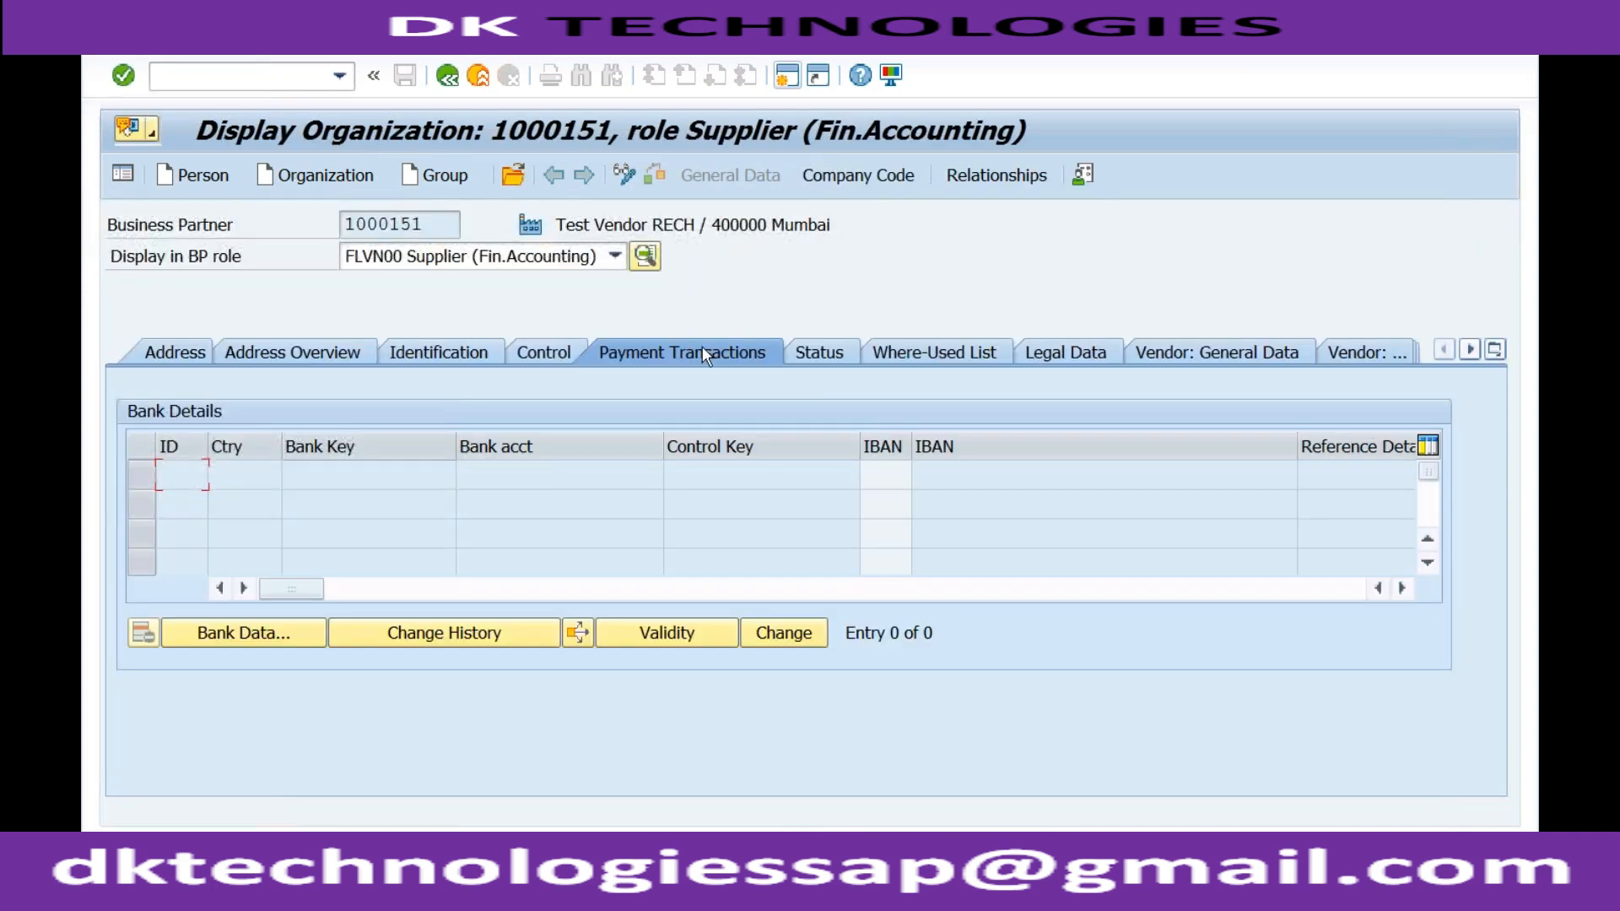
Examine the account management fields in the supplier's company code data, from reconciliation account to release group
click(825, 184)
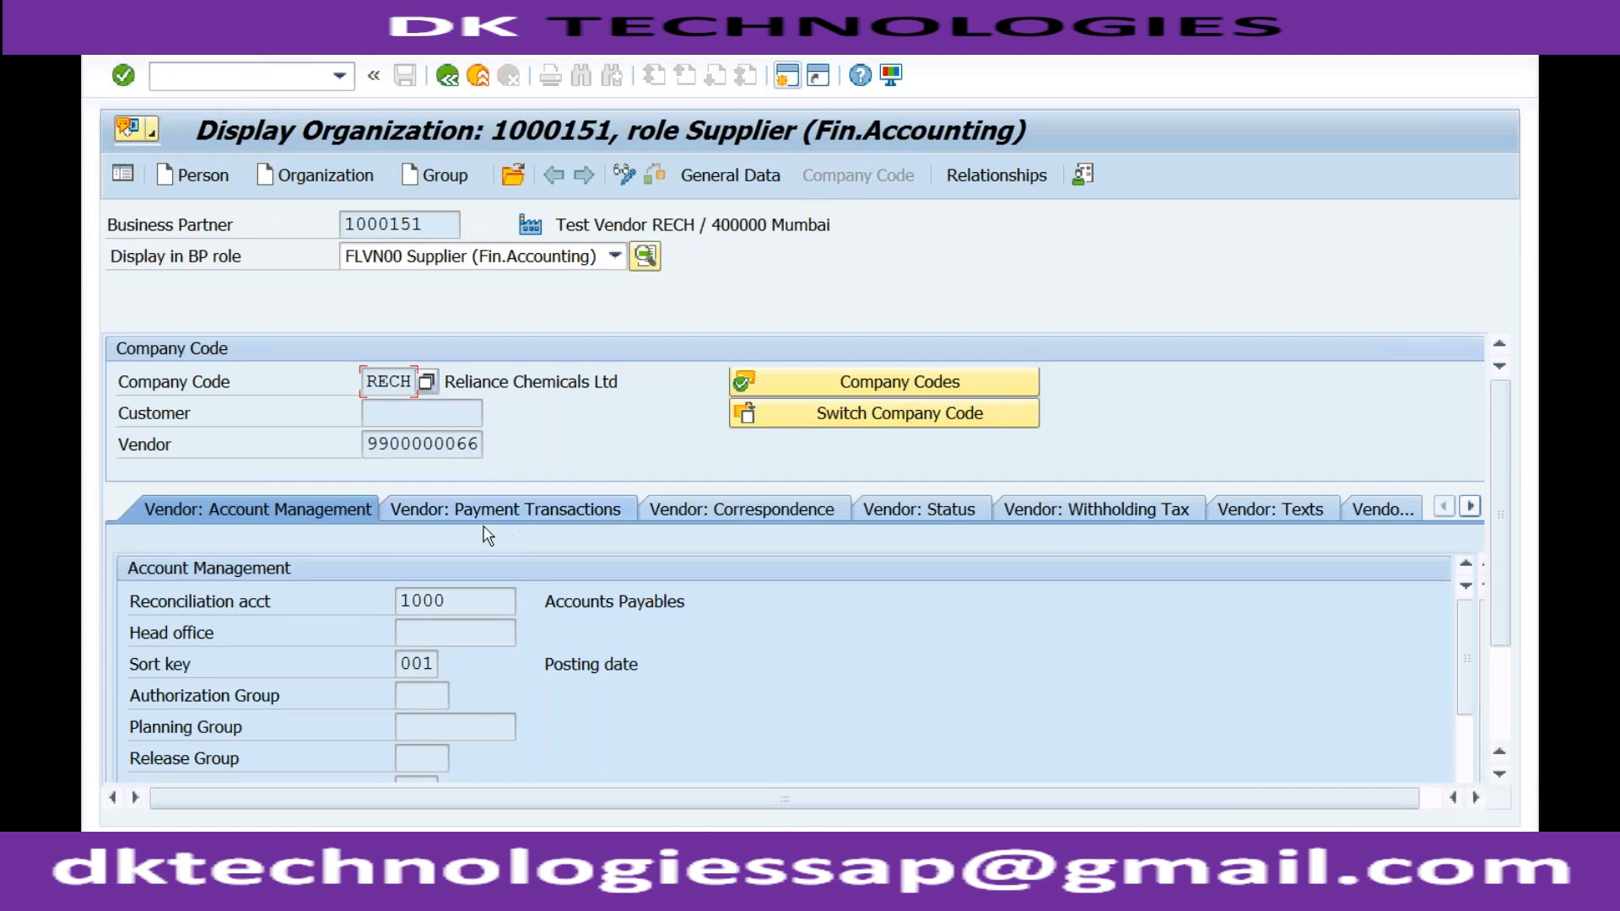
click(458, 602)
click(449, 633)
click(434, 664)
click(431, 696)
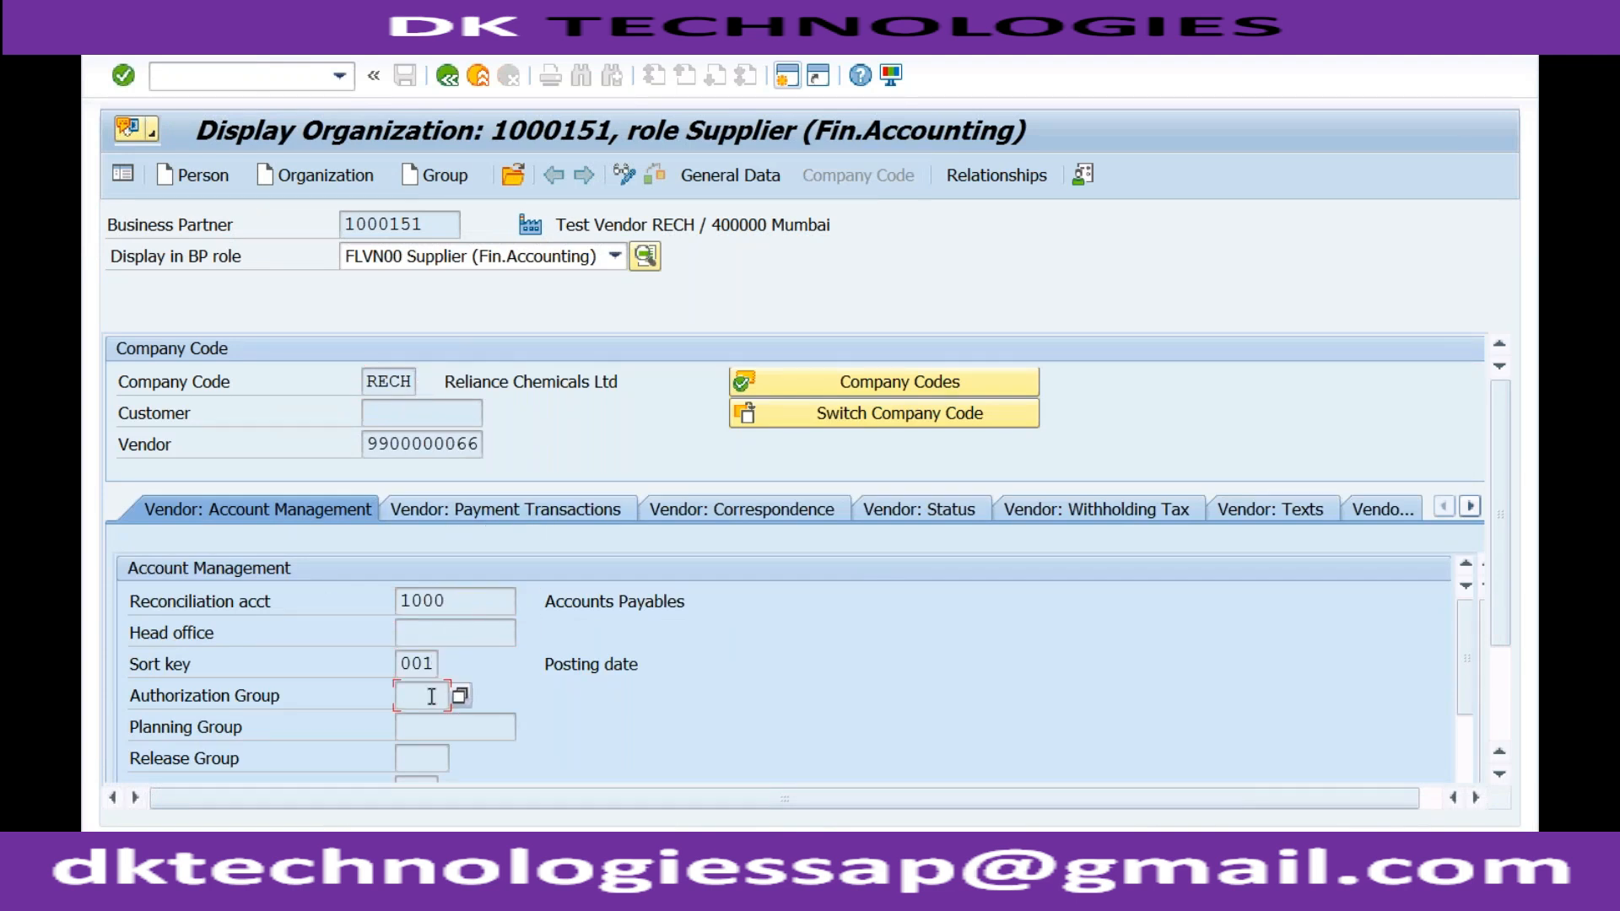
click(430, 728)
click(429, 759)
Review the supplier's company code payment transactions and its correspondence data with the dunning fields
click(515, 508)
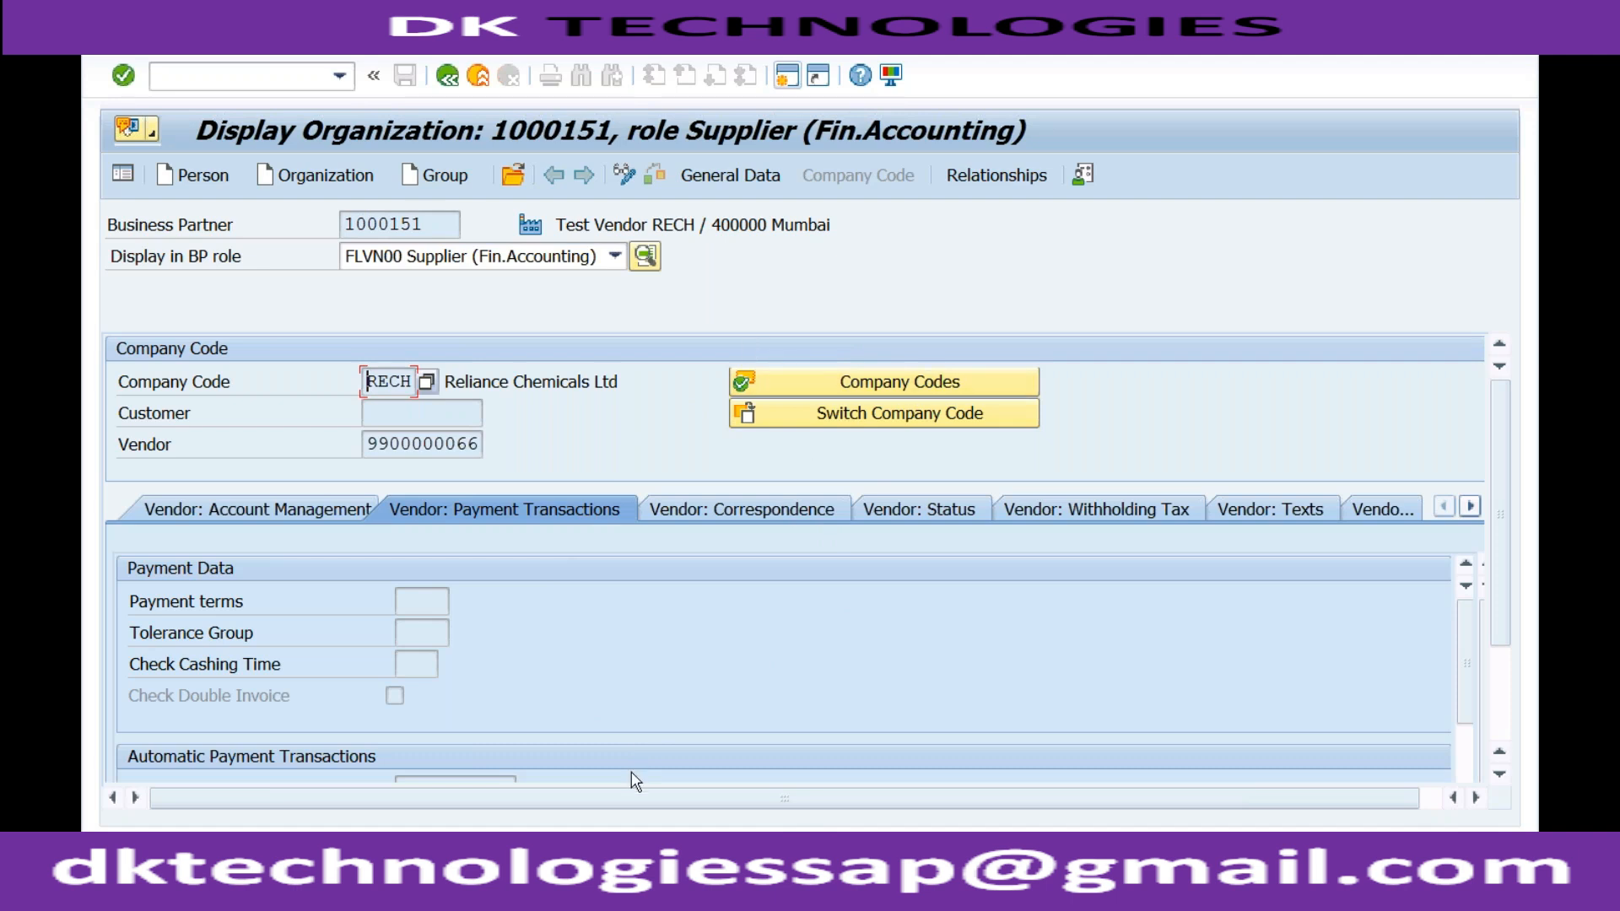
click(734, 511)
click(406, 632)
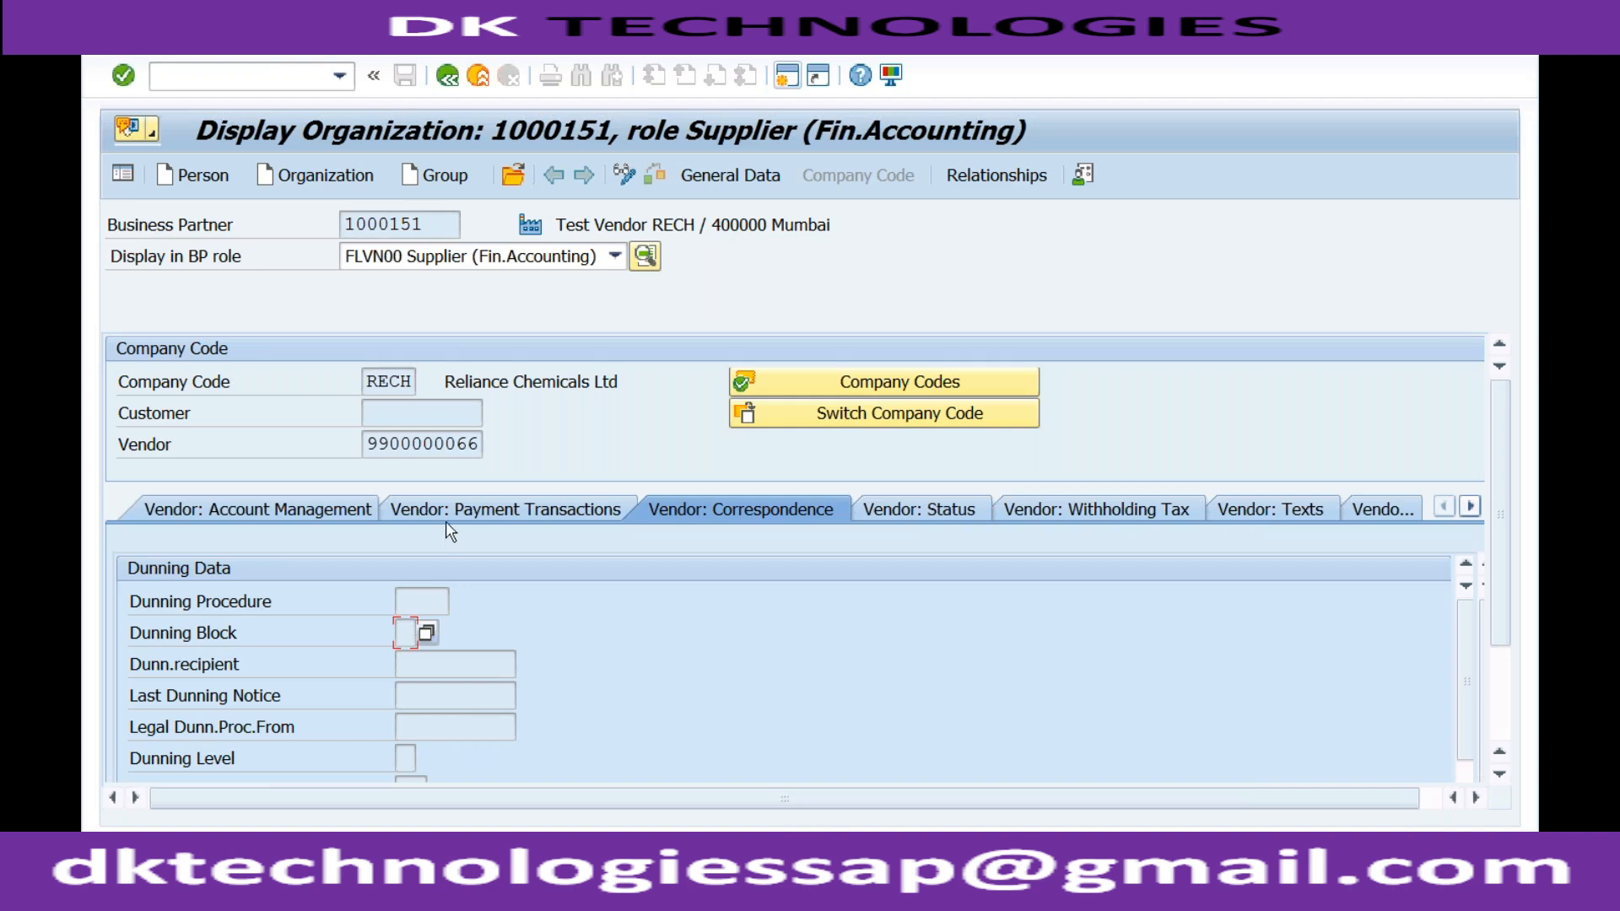
Compare the business partner number with the vendor number in the RECH company code data
click(424, 223)
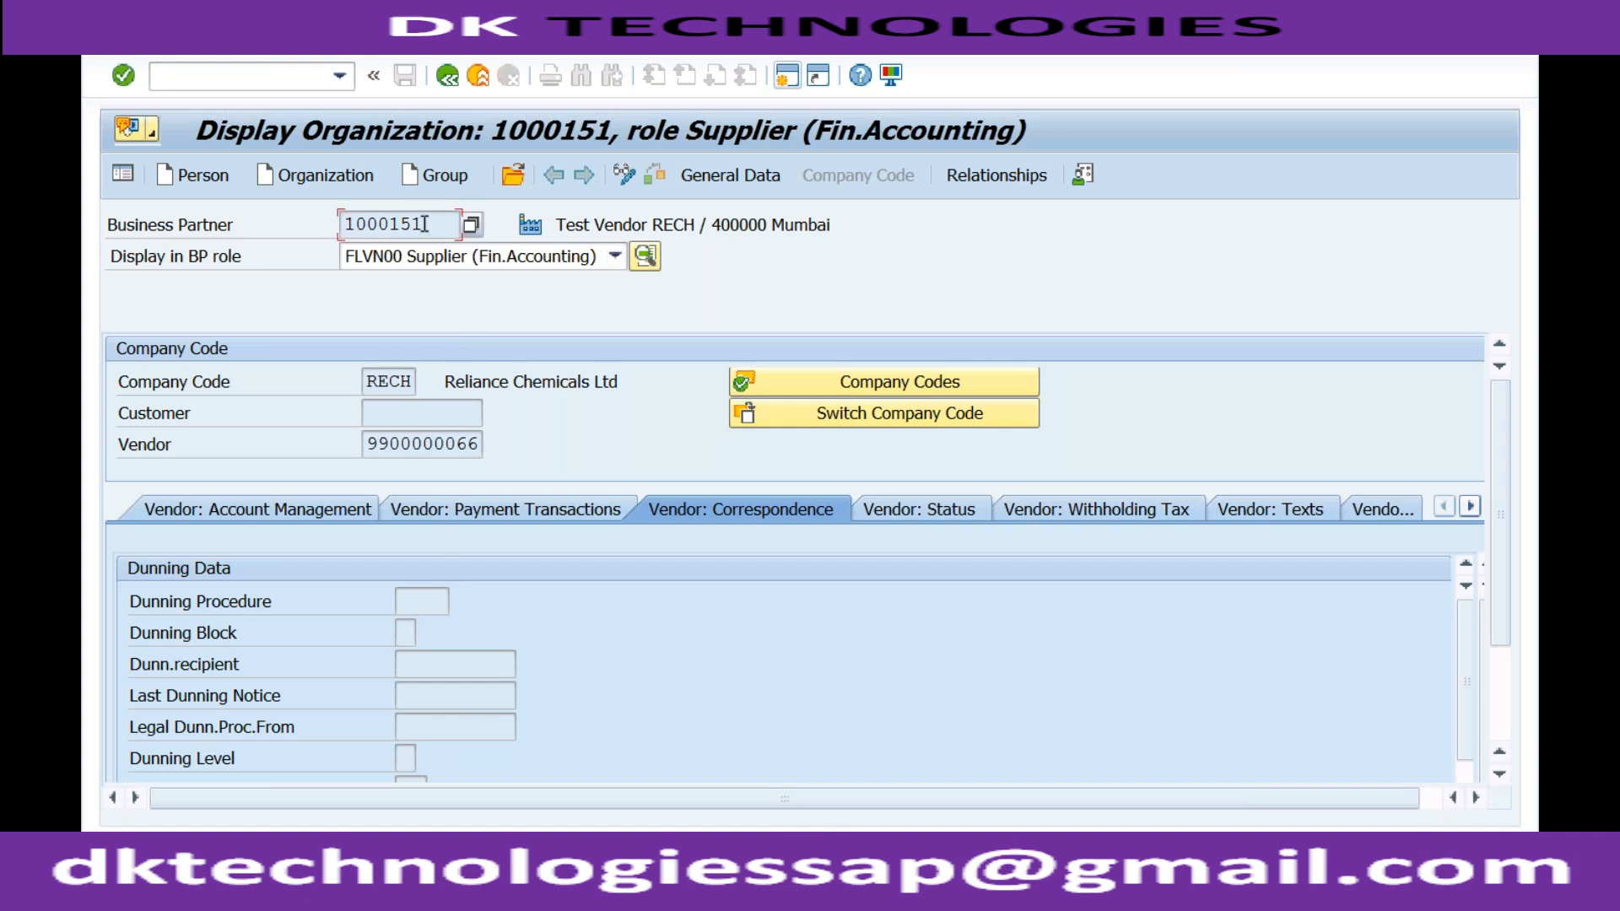
drag(424, 224, 344, 224)
click(378, 447)
drag(429, 224, 345, 218)
Start creating an organization business partner and browse the available Grouping options without changing the selection
click(302, 173)
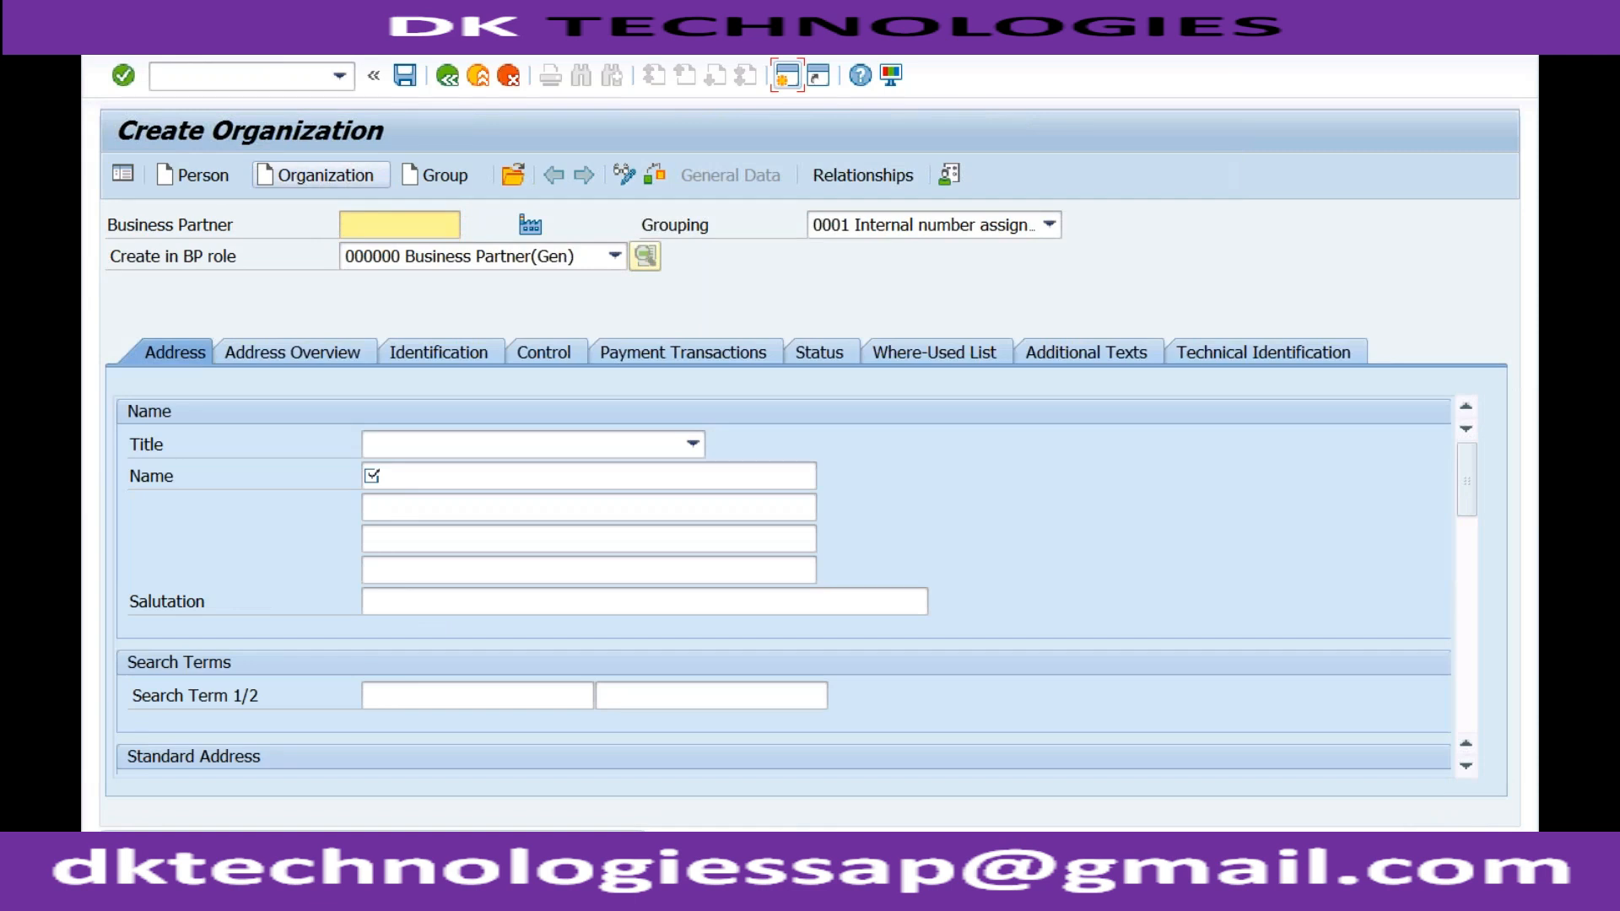
click(871, 226)
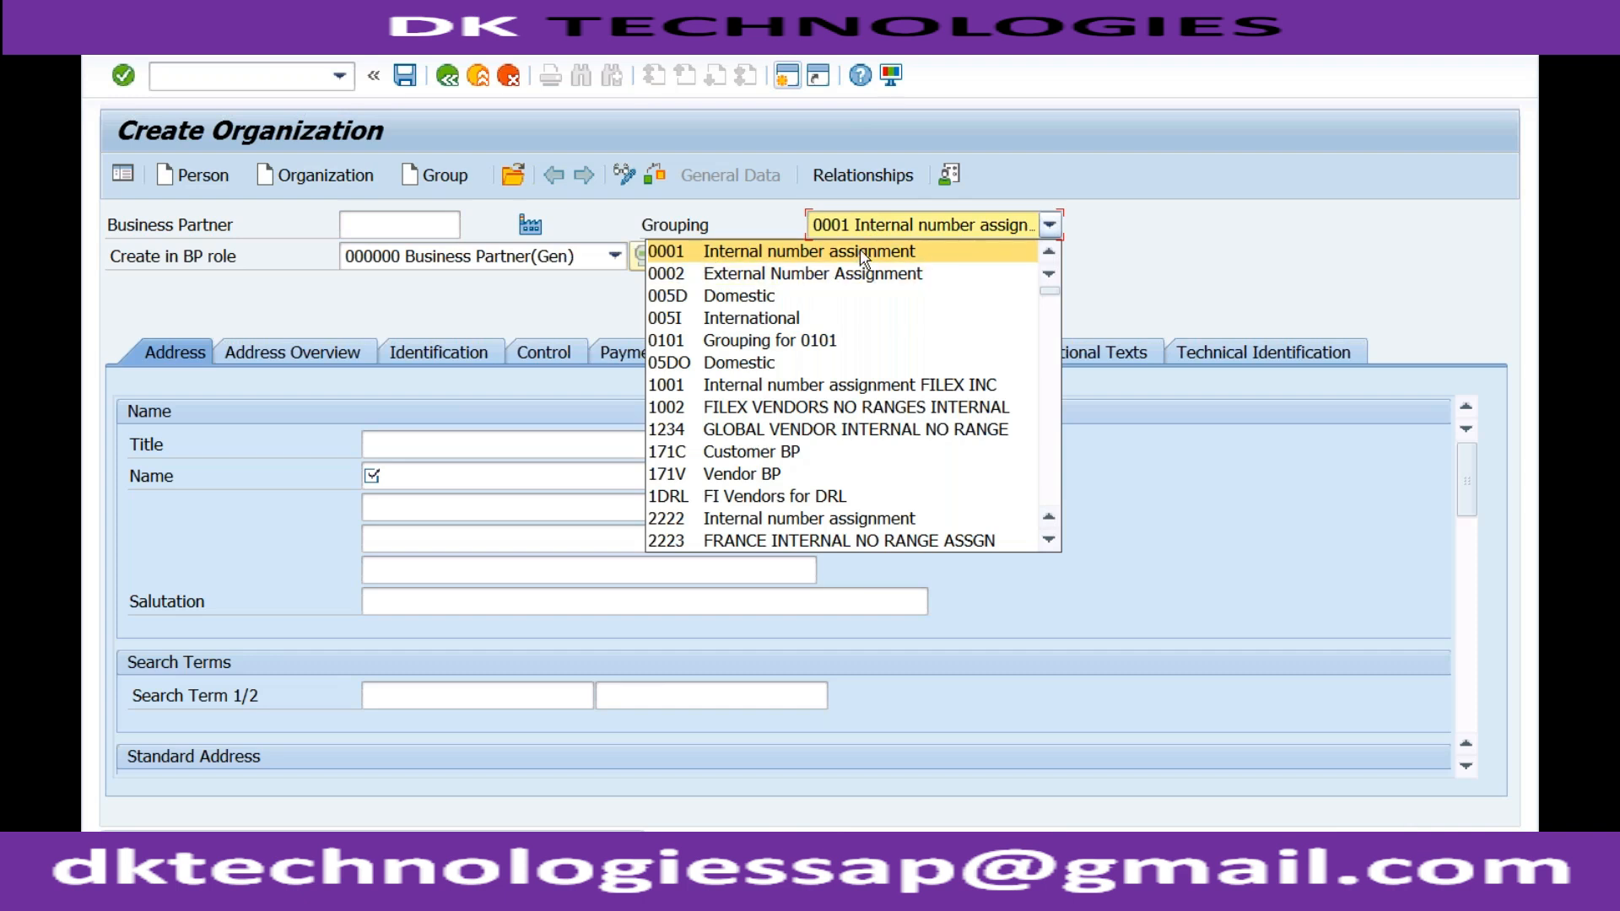
click(795, 224)
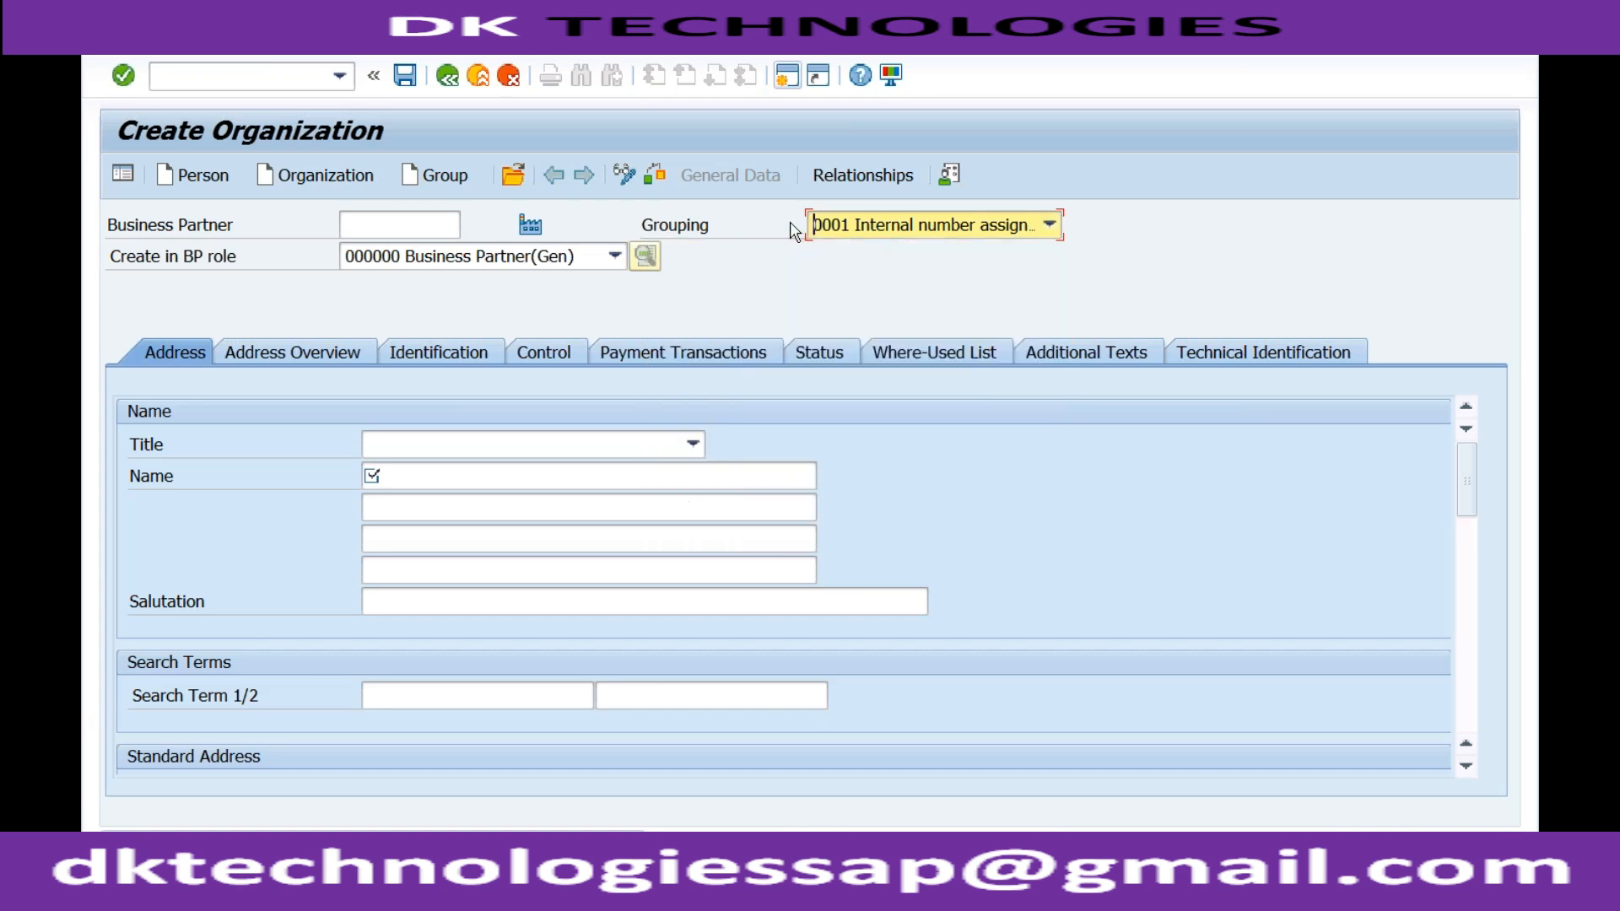
click(835, 224)
key(Down)
key(Down)
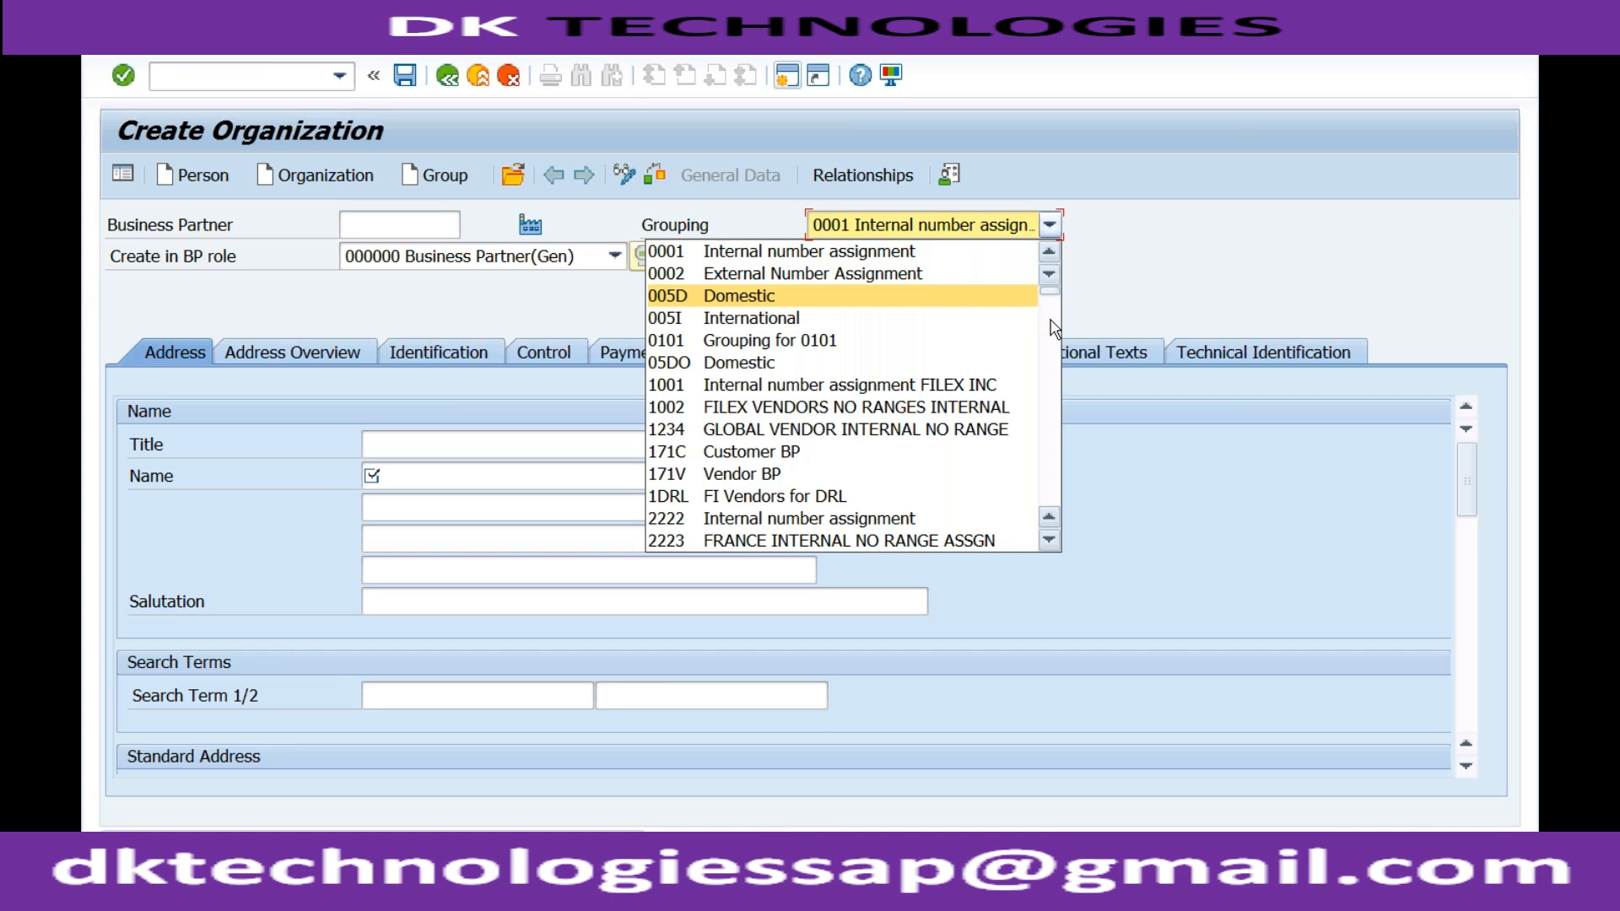
click(1051, 323)
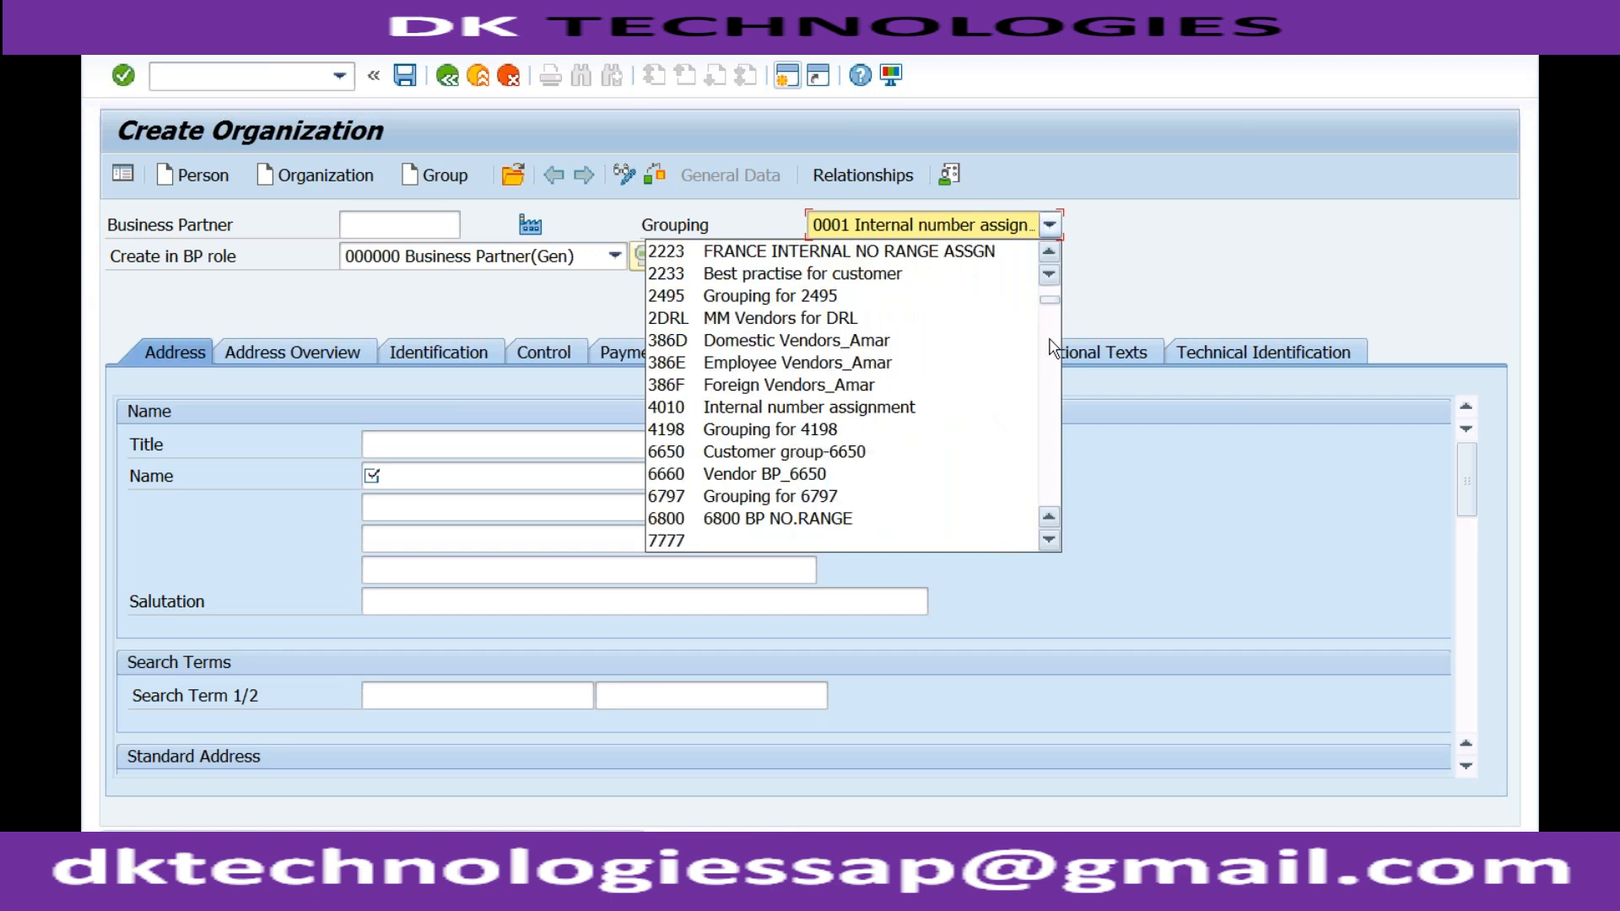
click(1050, 342)
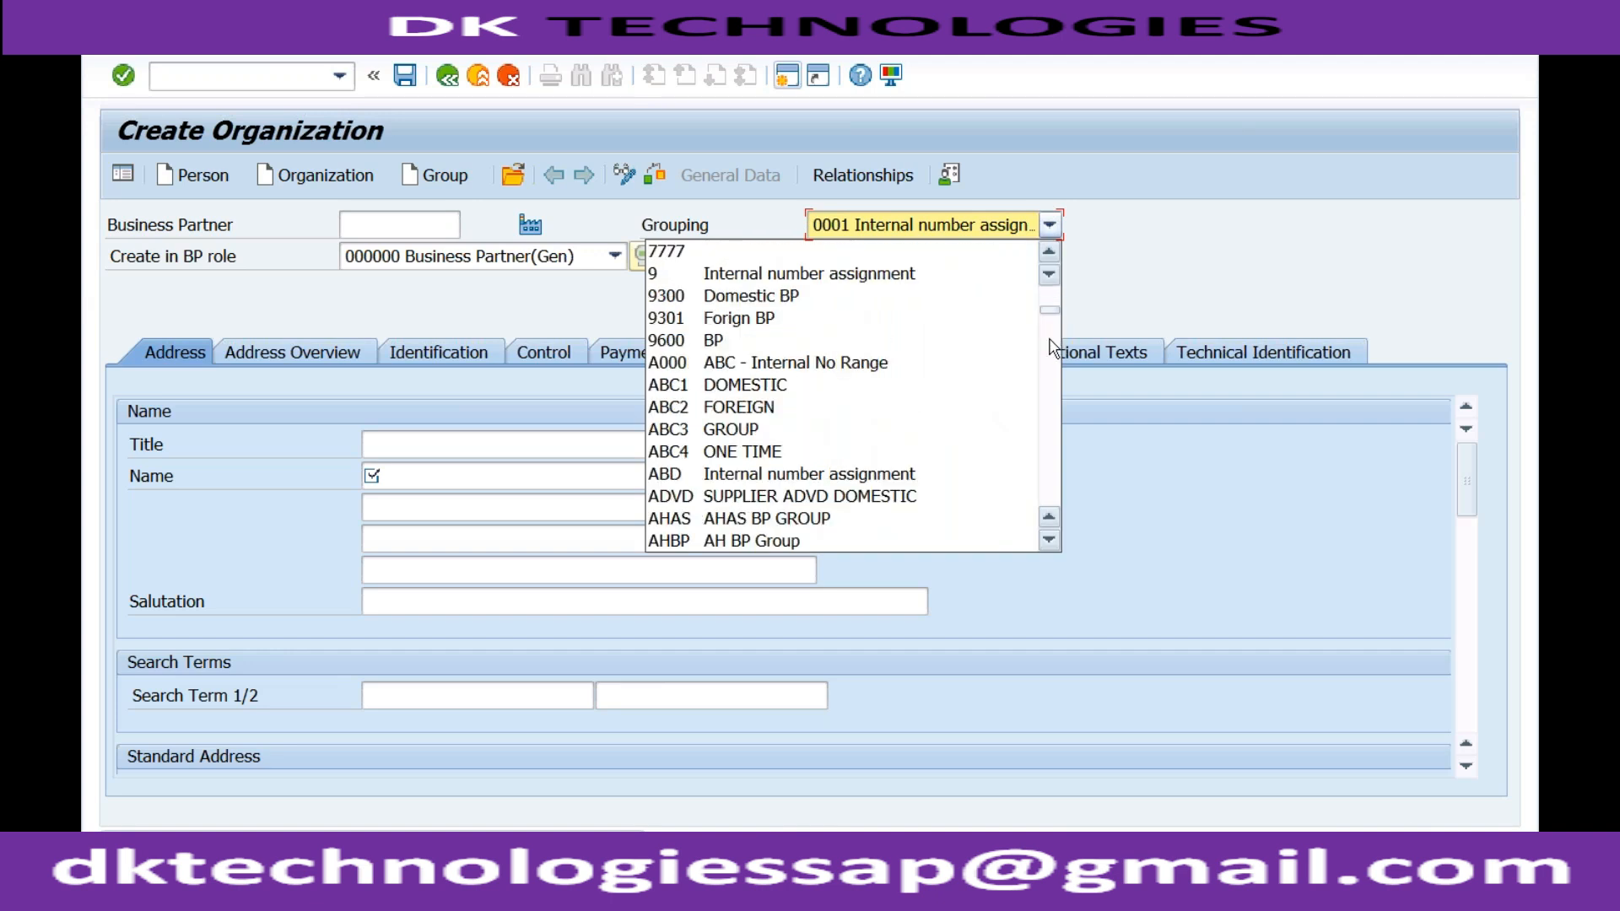
drag(1051, 309, 1047, 276)
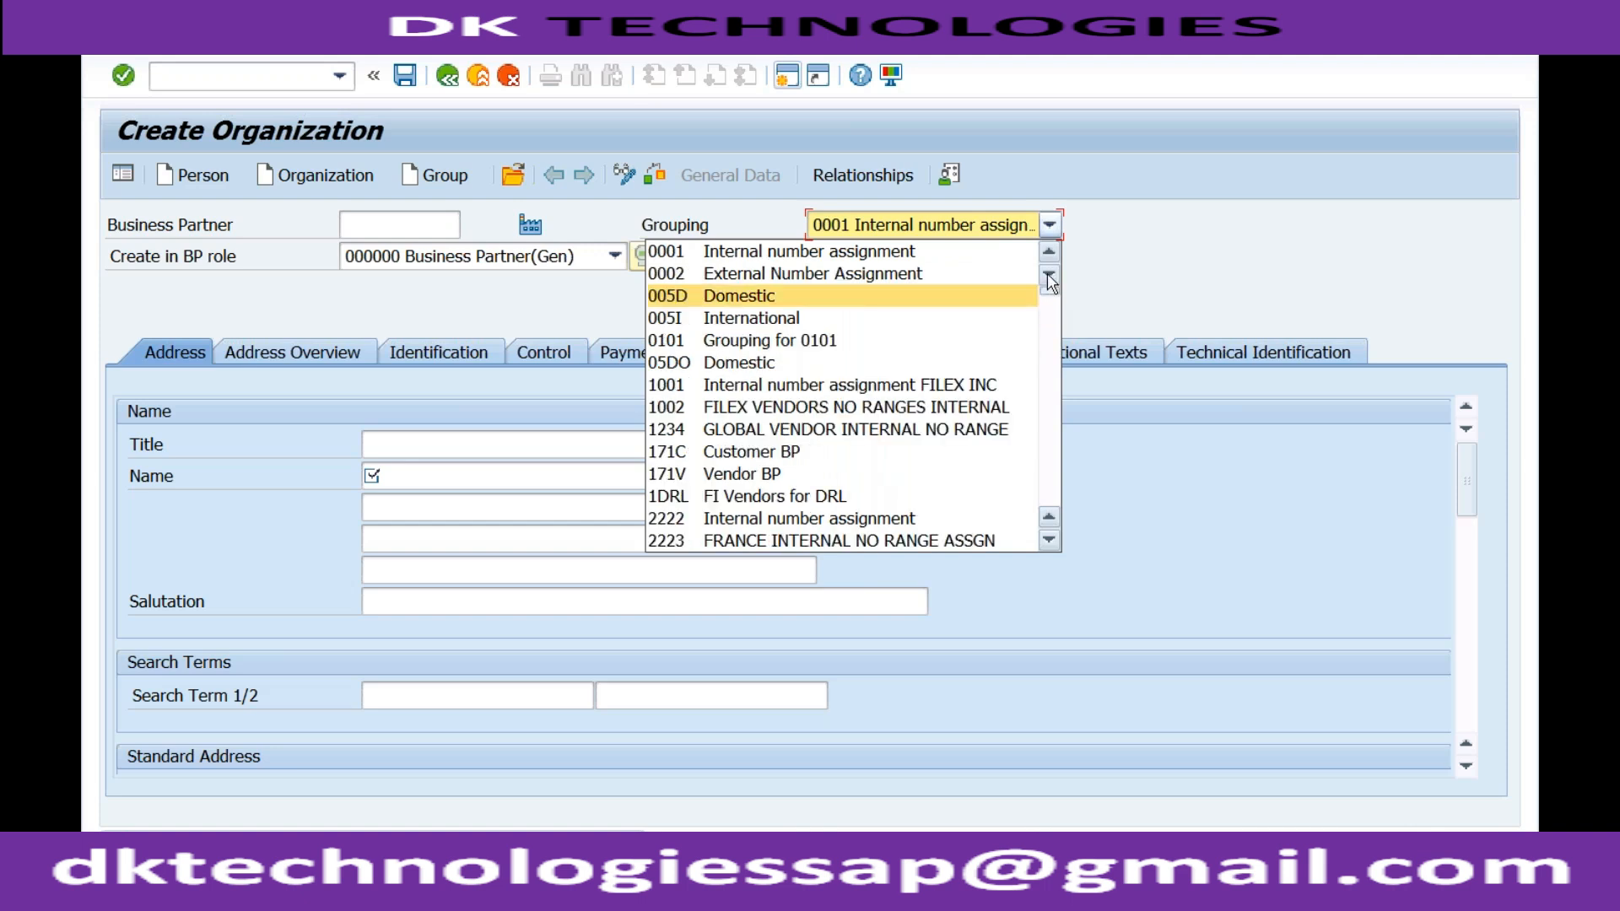
click(784, 226)
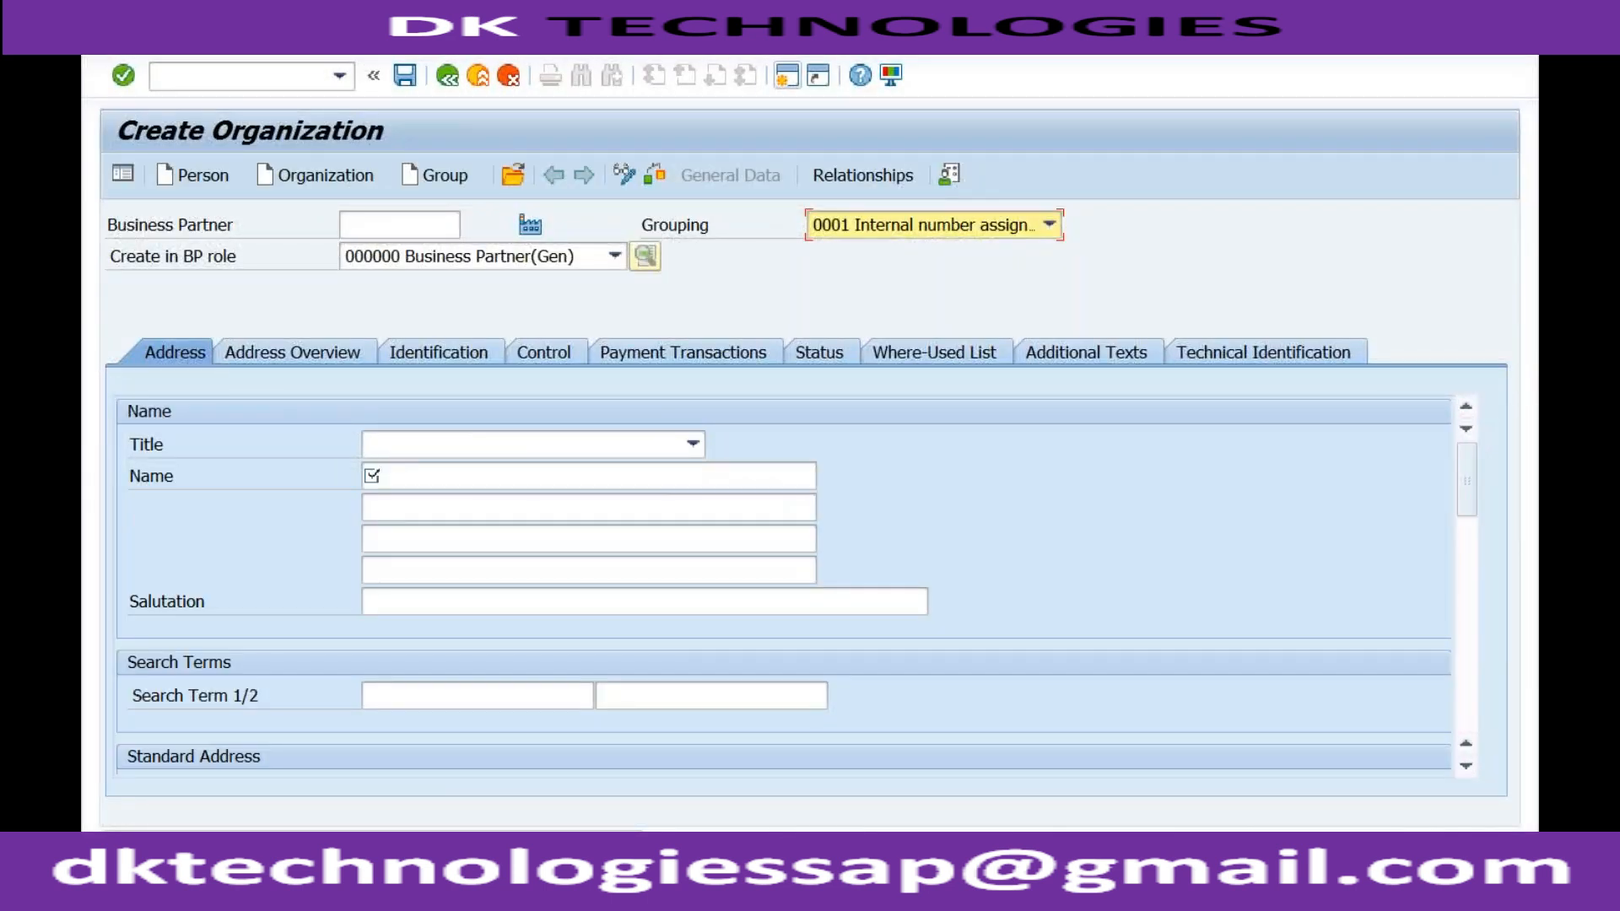
Switch to the Notepad notes and add the line "RECH-" below the vendor master segments
click(374, 859)
click(368, 819)
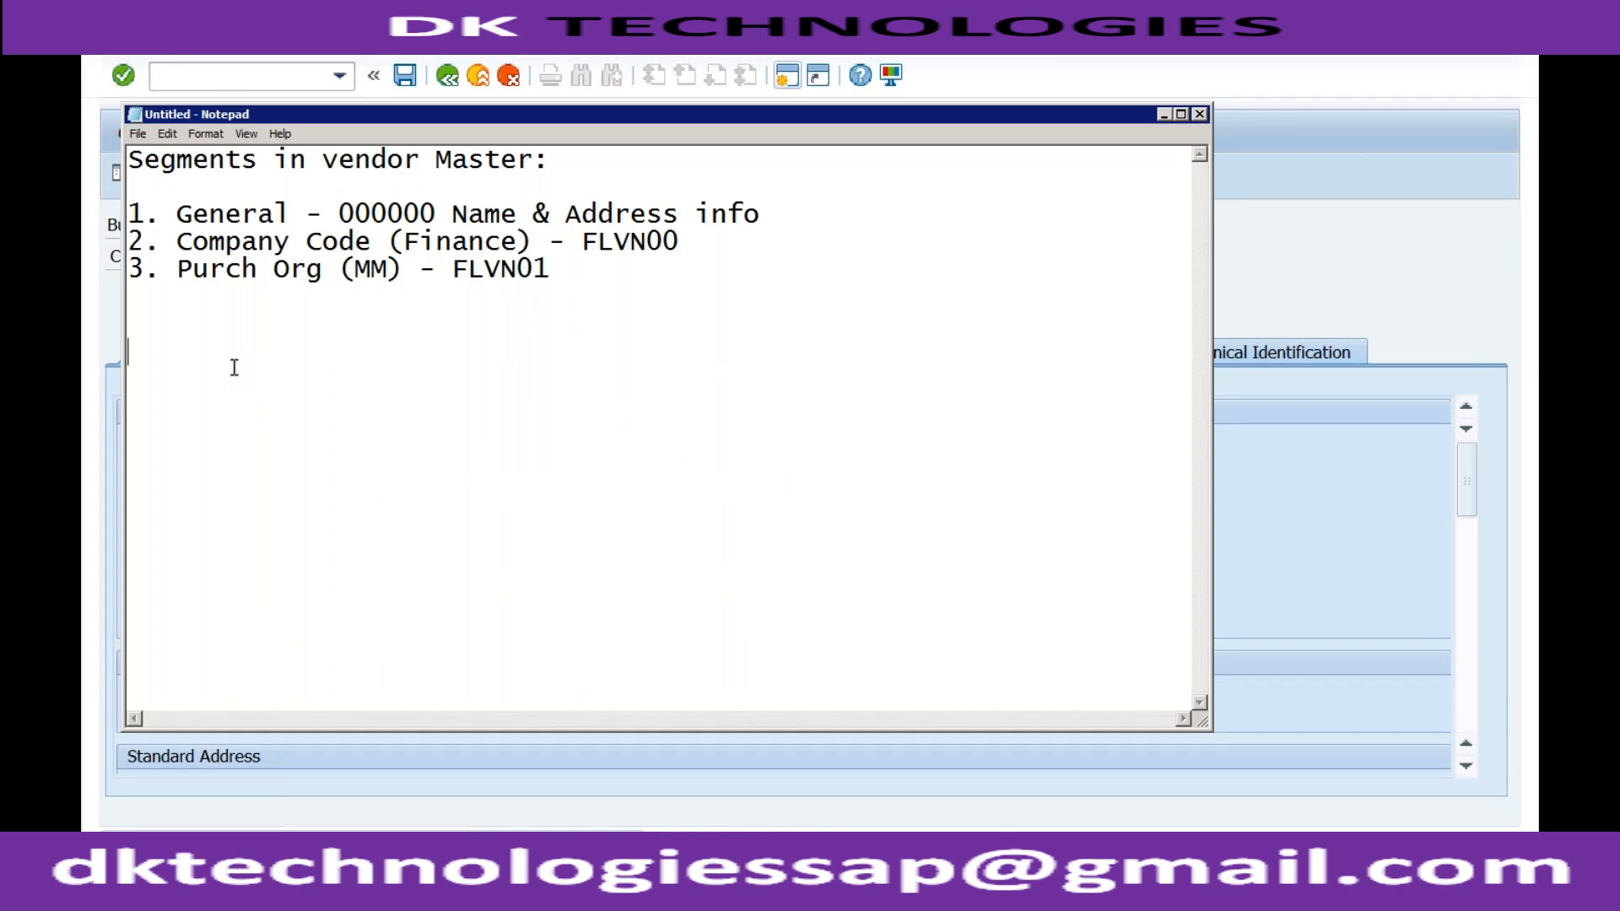
text(Relai)
key(BackSpace)
key(BackSpace)
key(BackSpace)
key(BackSpace)
text(ECH-)
key(Return)
key(Return)
Add the heading "Different Types of vendors -" below the RECH line
text(Dom)
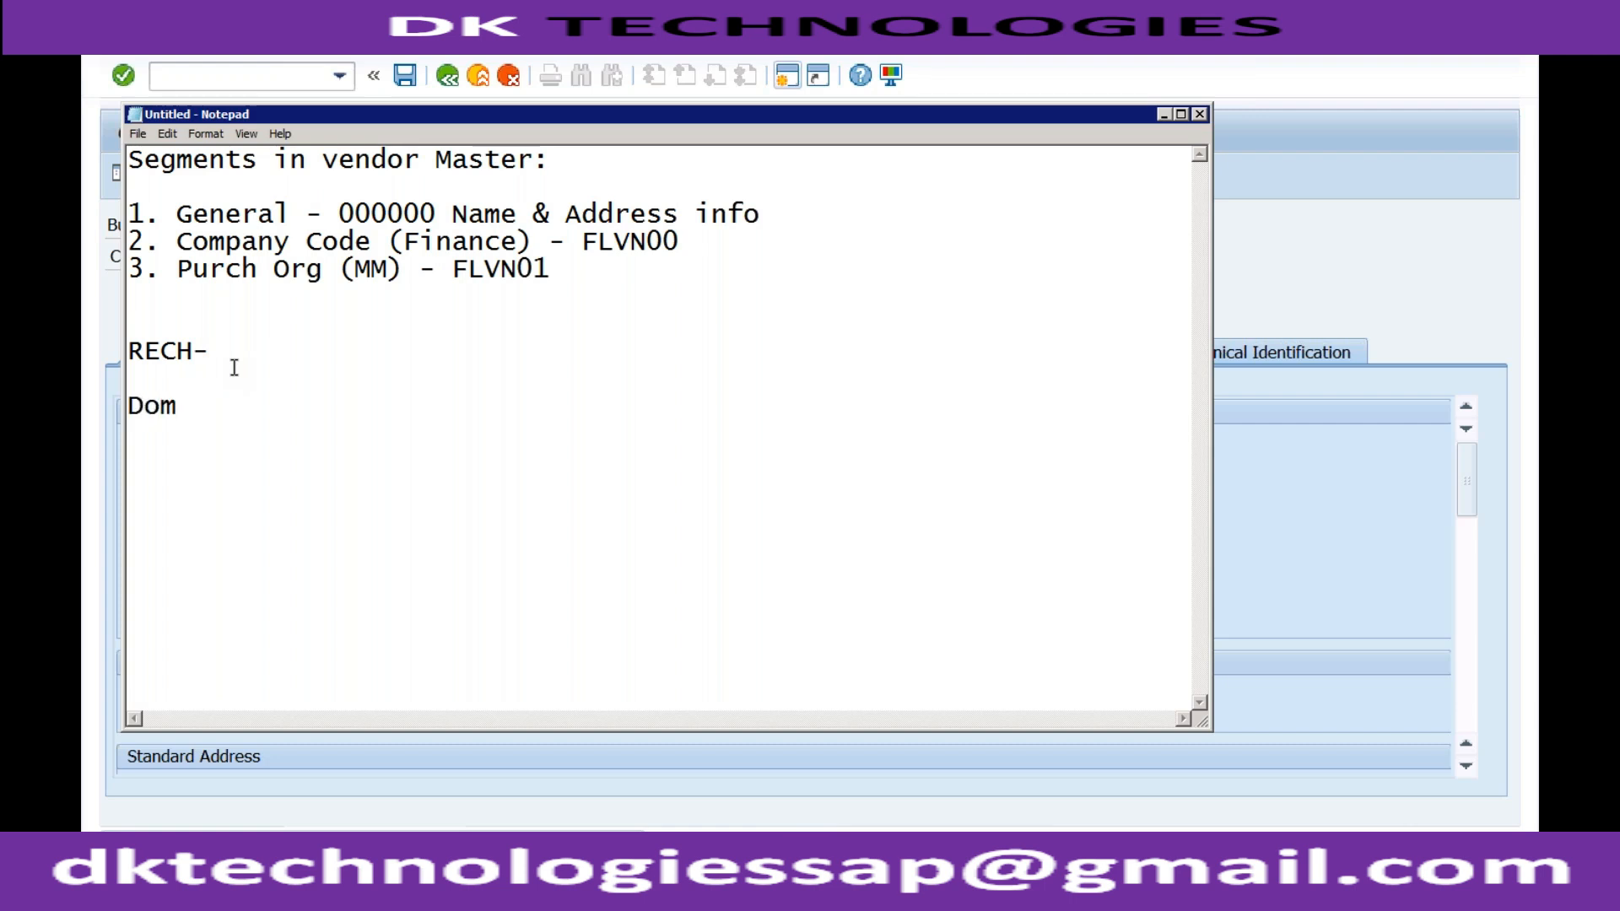
key(BackSpace)
key(BackSpace)
key(BackSpace)
text(Different Ty)
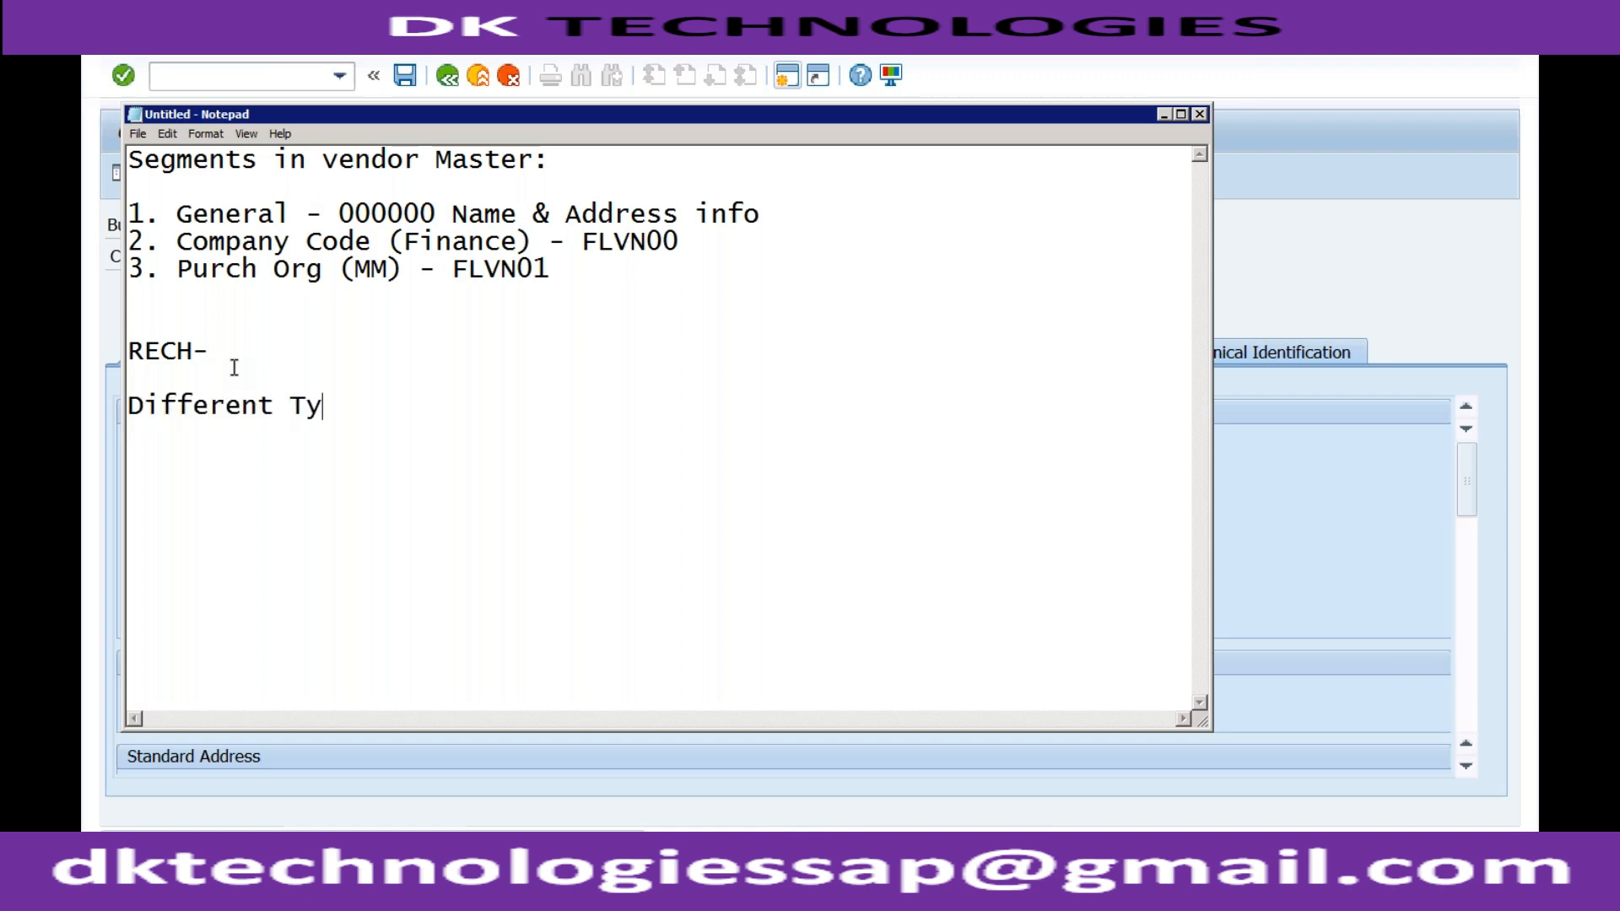
text(pes of ve)
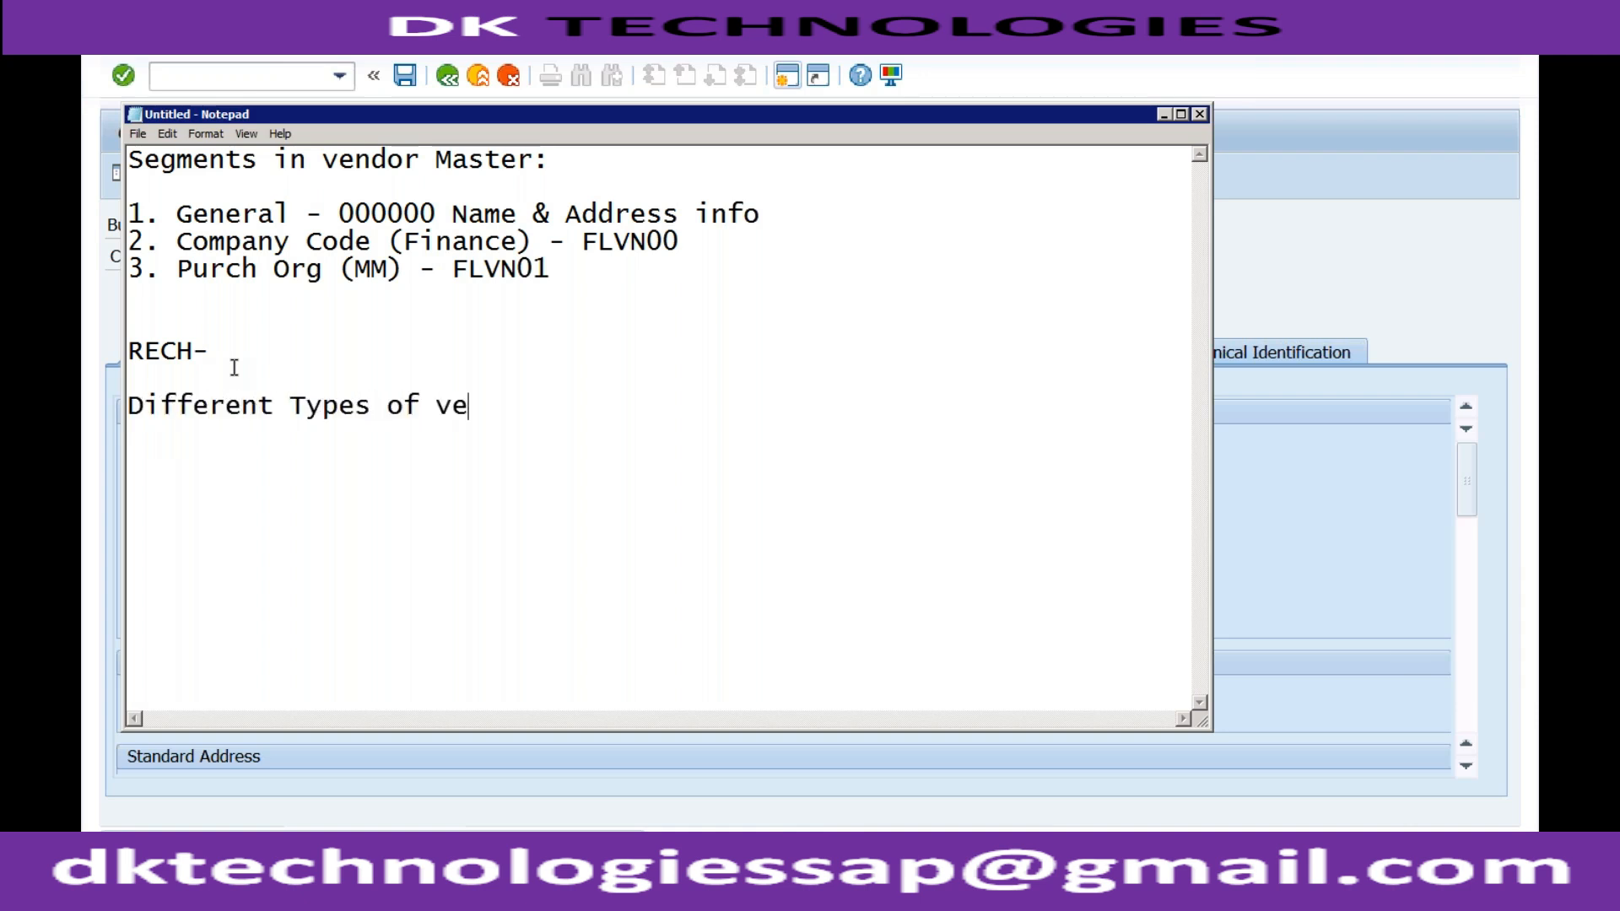
text(ndors -)
key(Return)
List the vendor types under the heading as 1. Domestic, 2. Foreign, 3. Intercompany and 4. Service
text(Domestic)
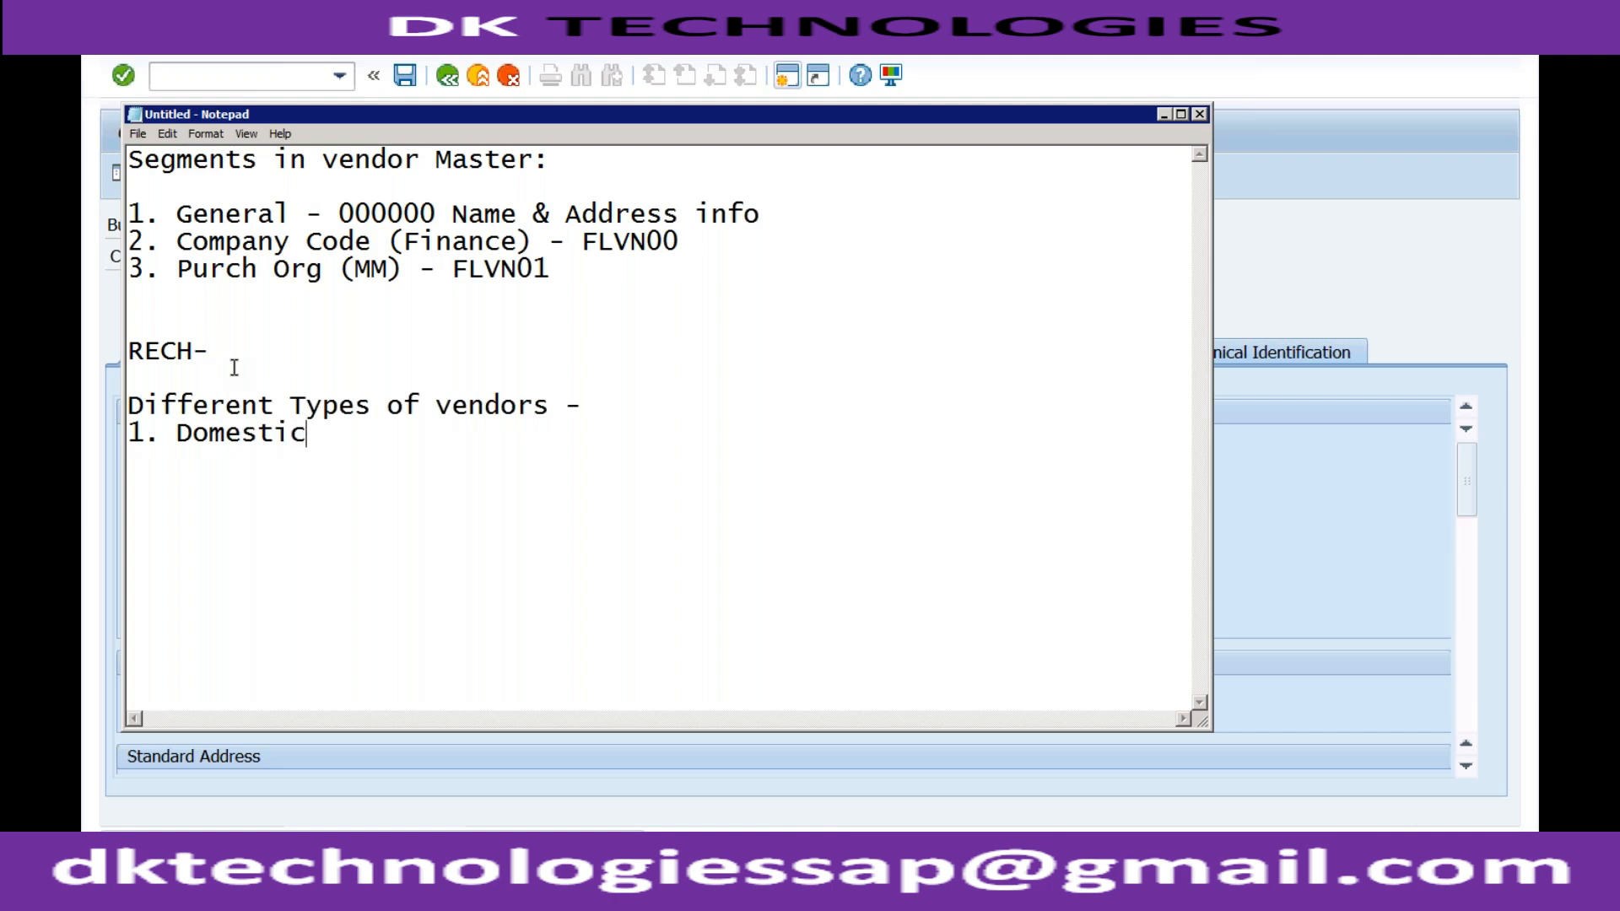
key(Return)
text(2. Foreign)
key(Return)
text(3.)
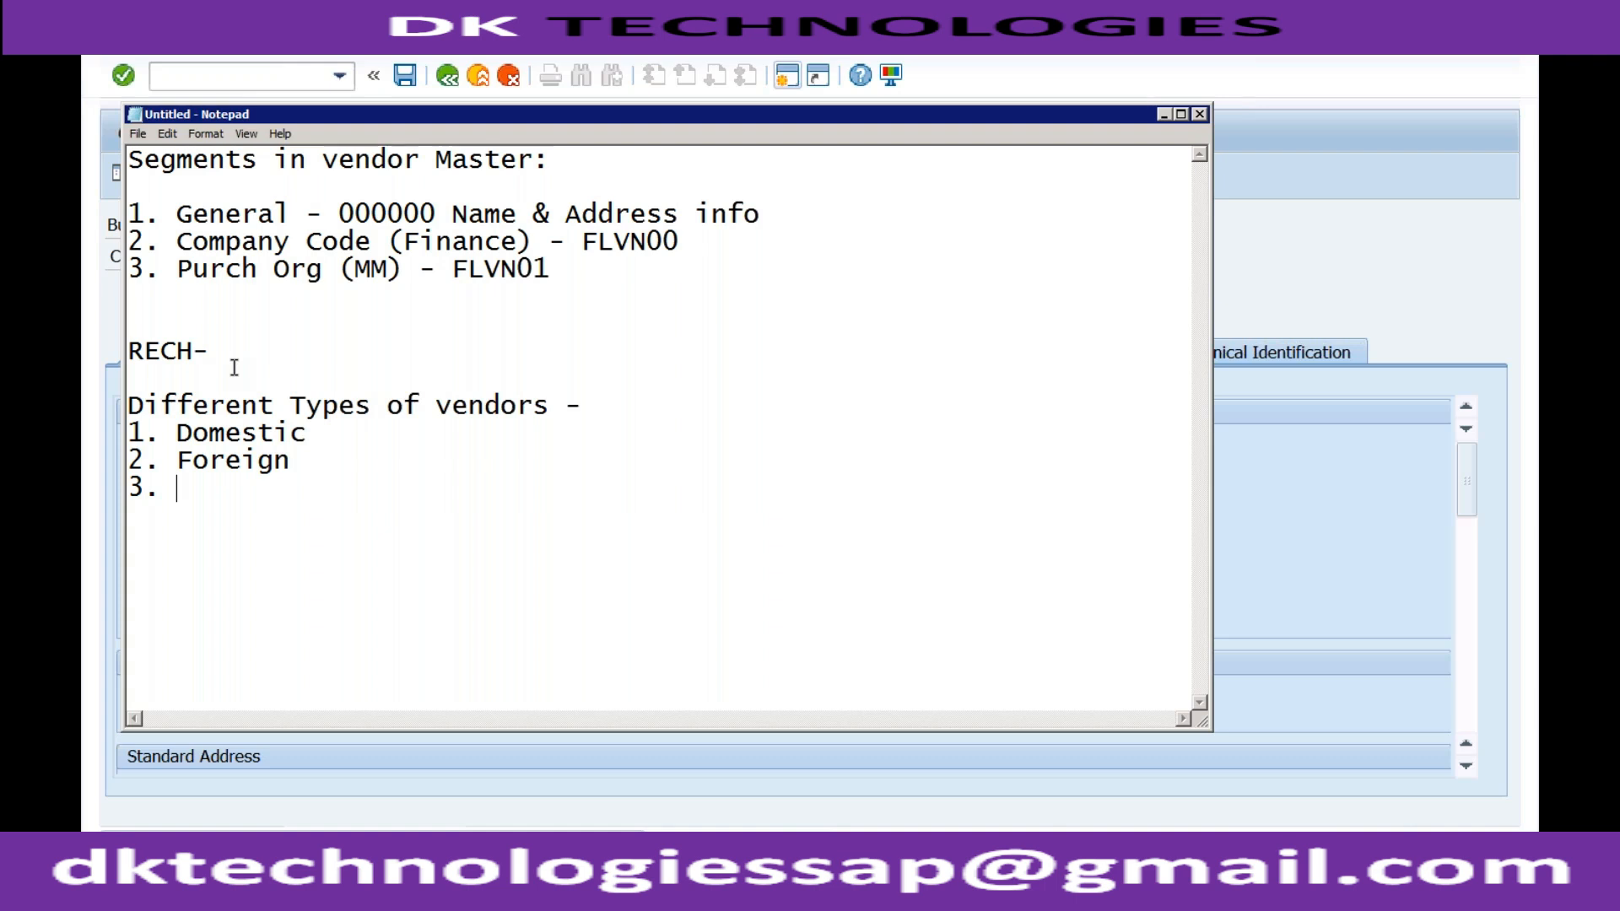
text(Interompany)
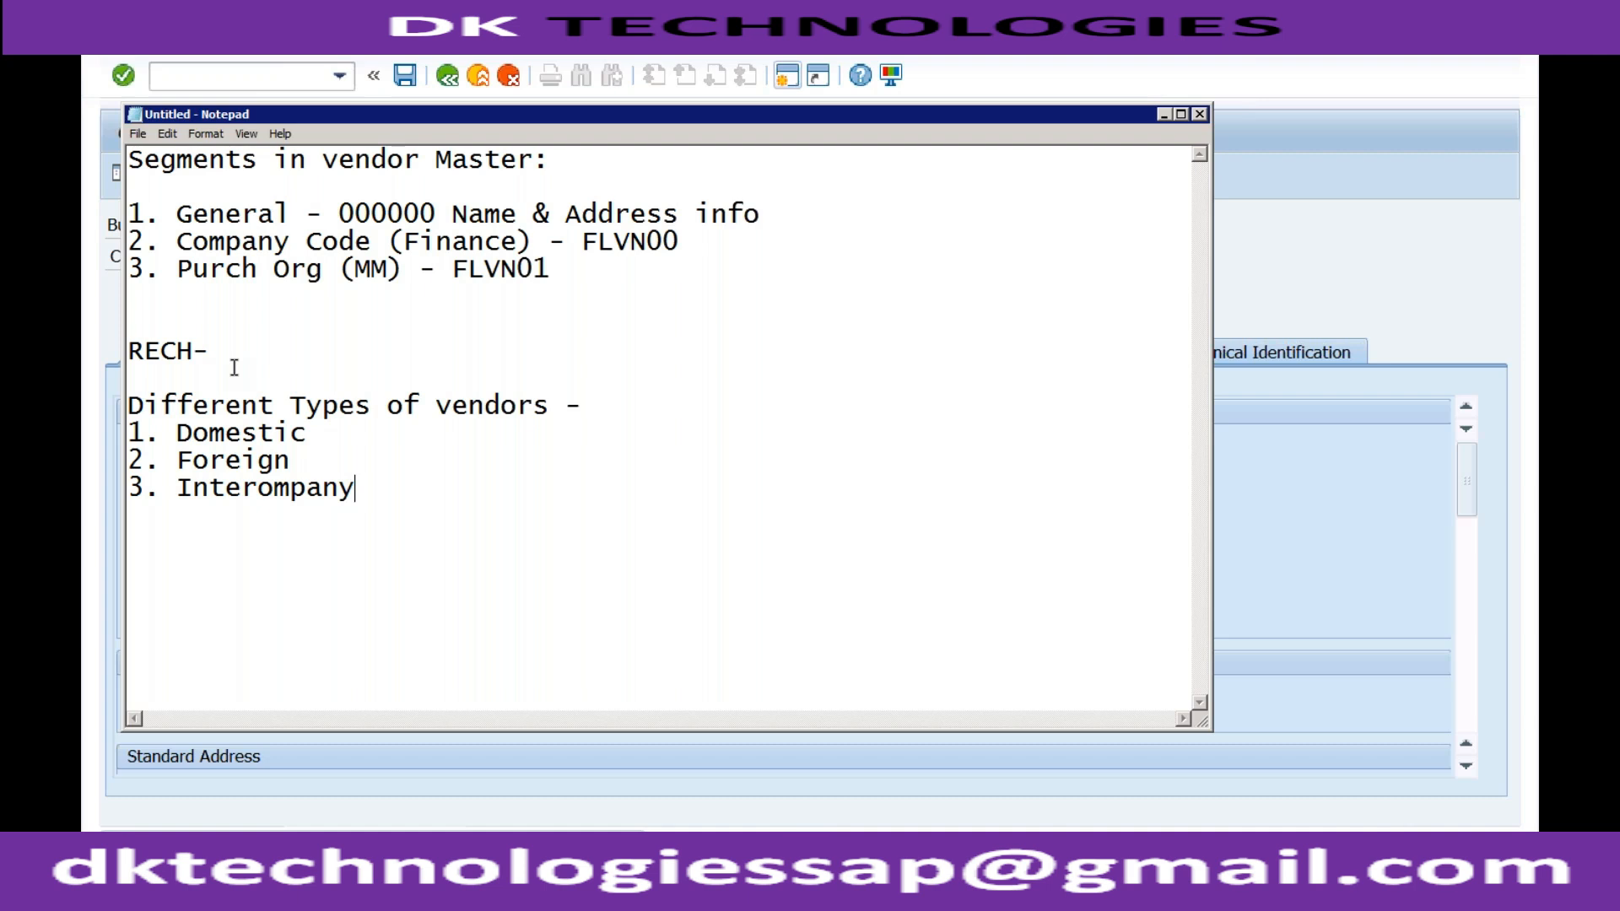
click(259, 489)
text(c)
click(386, 493)
key(Return)
text(4. Service)
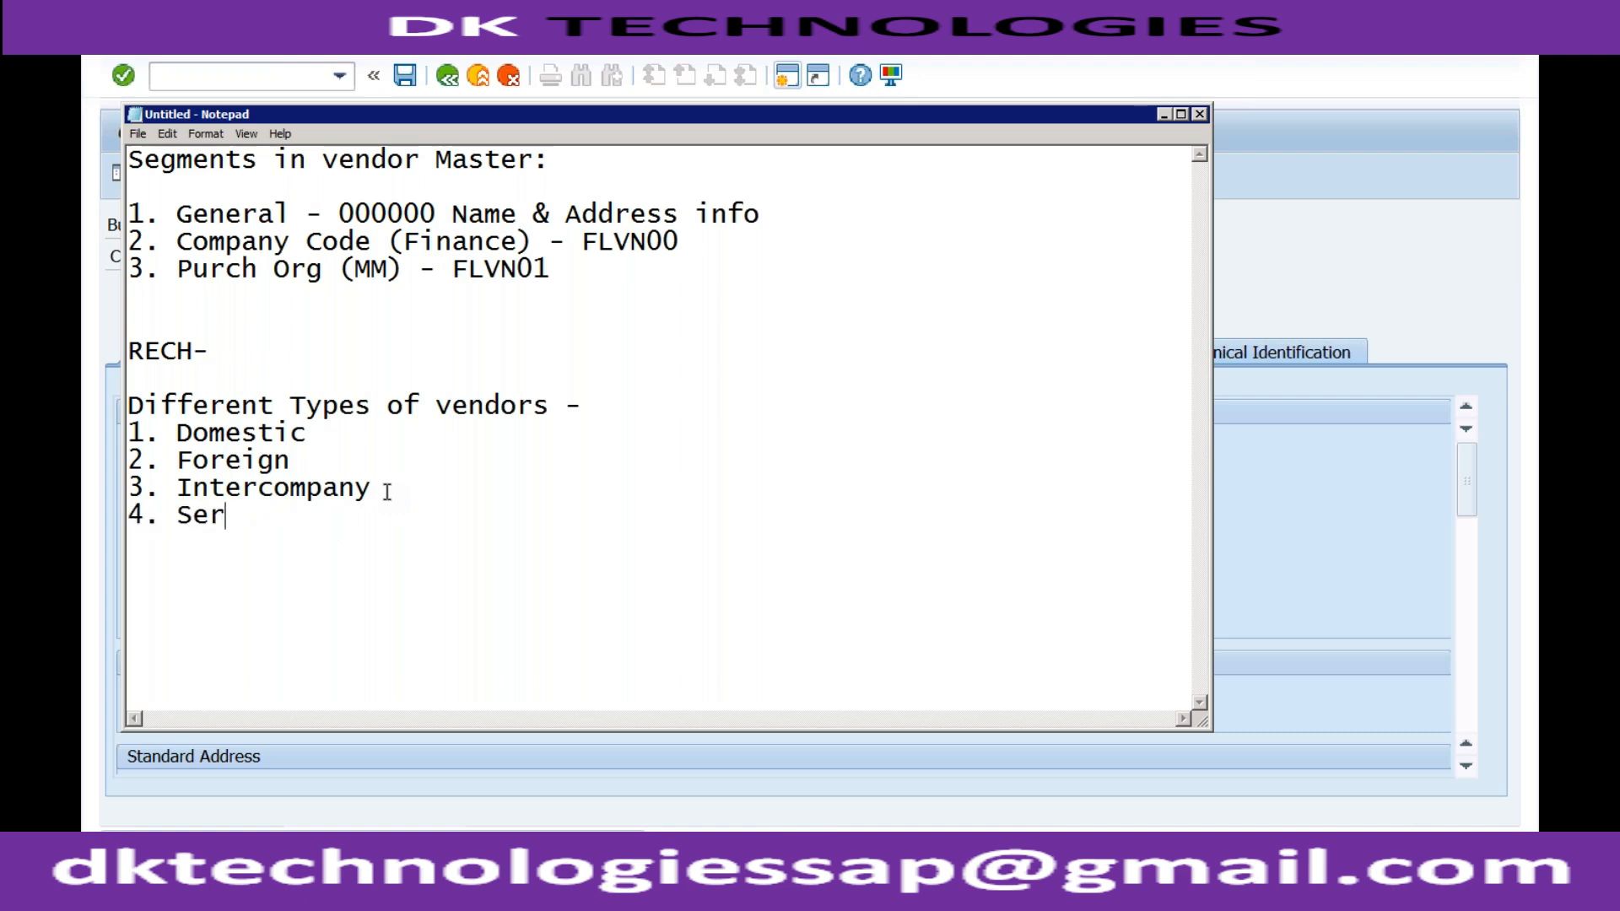
click(298, 461)
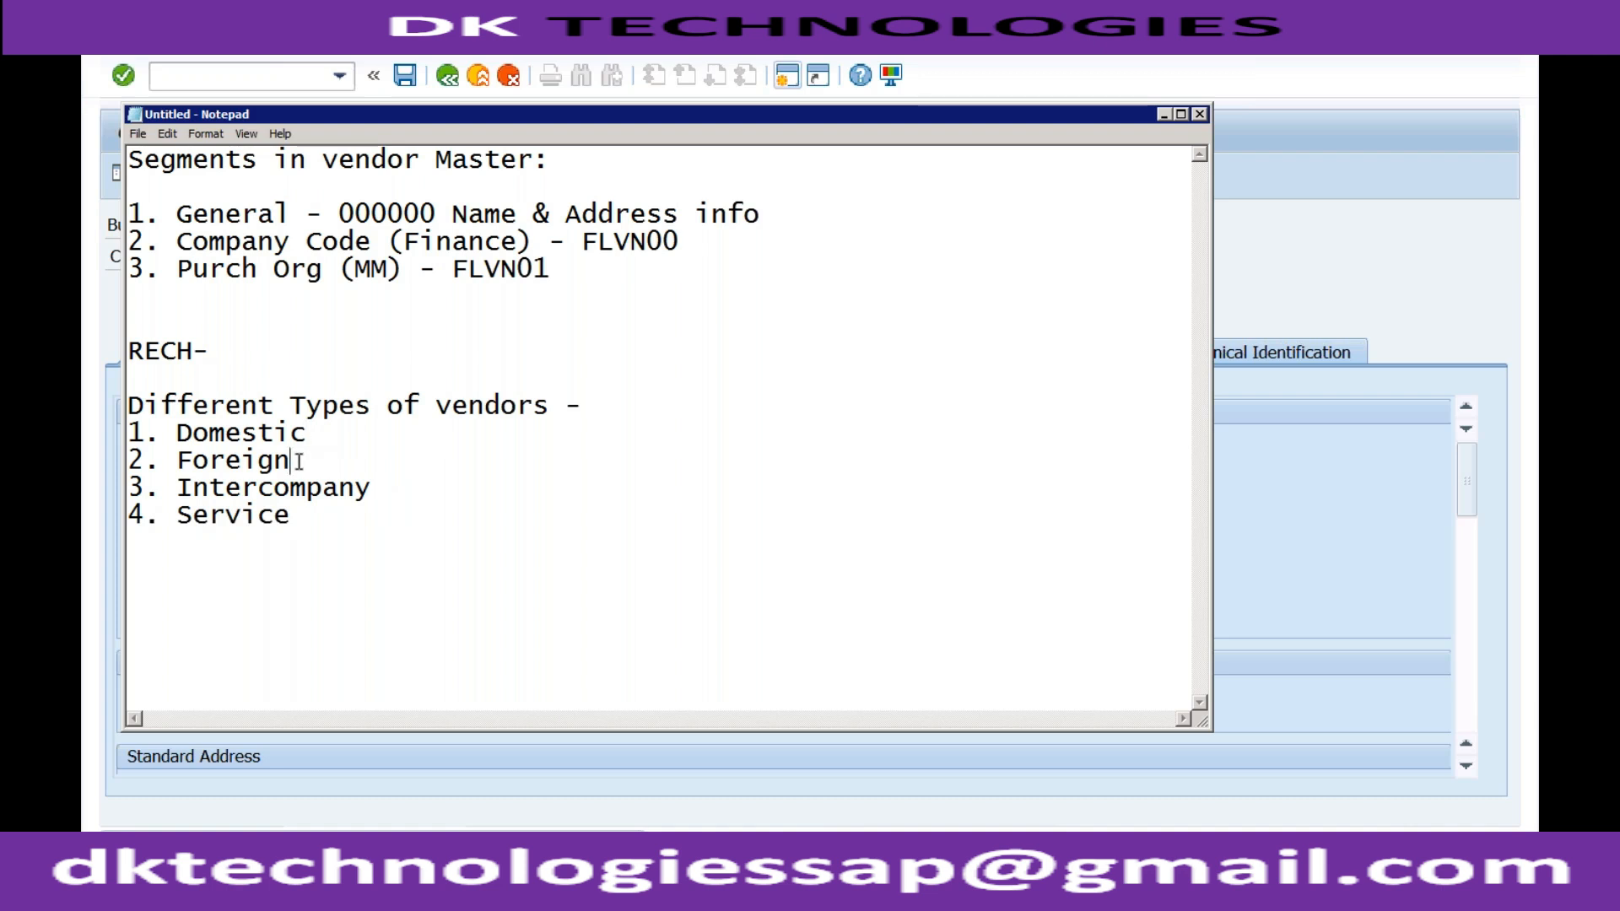
click(292, 518)
drag(291, 518, 129, 433)
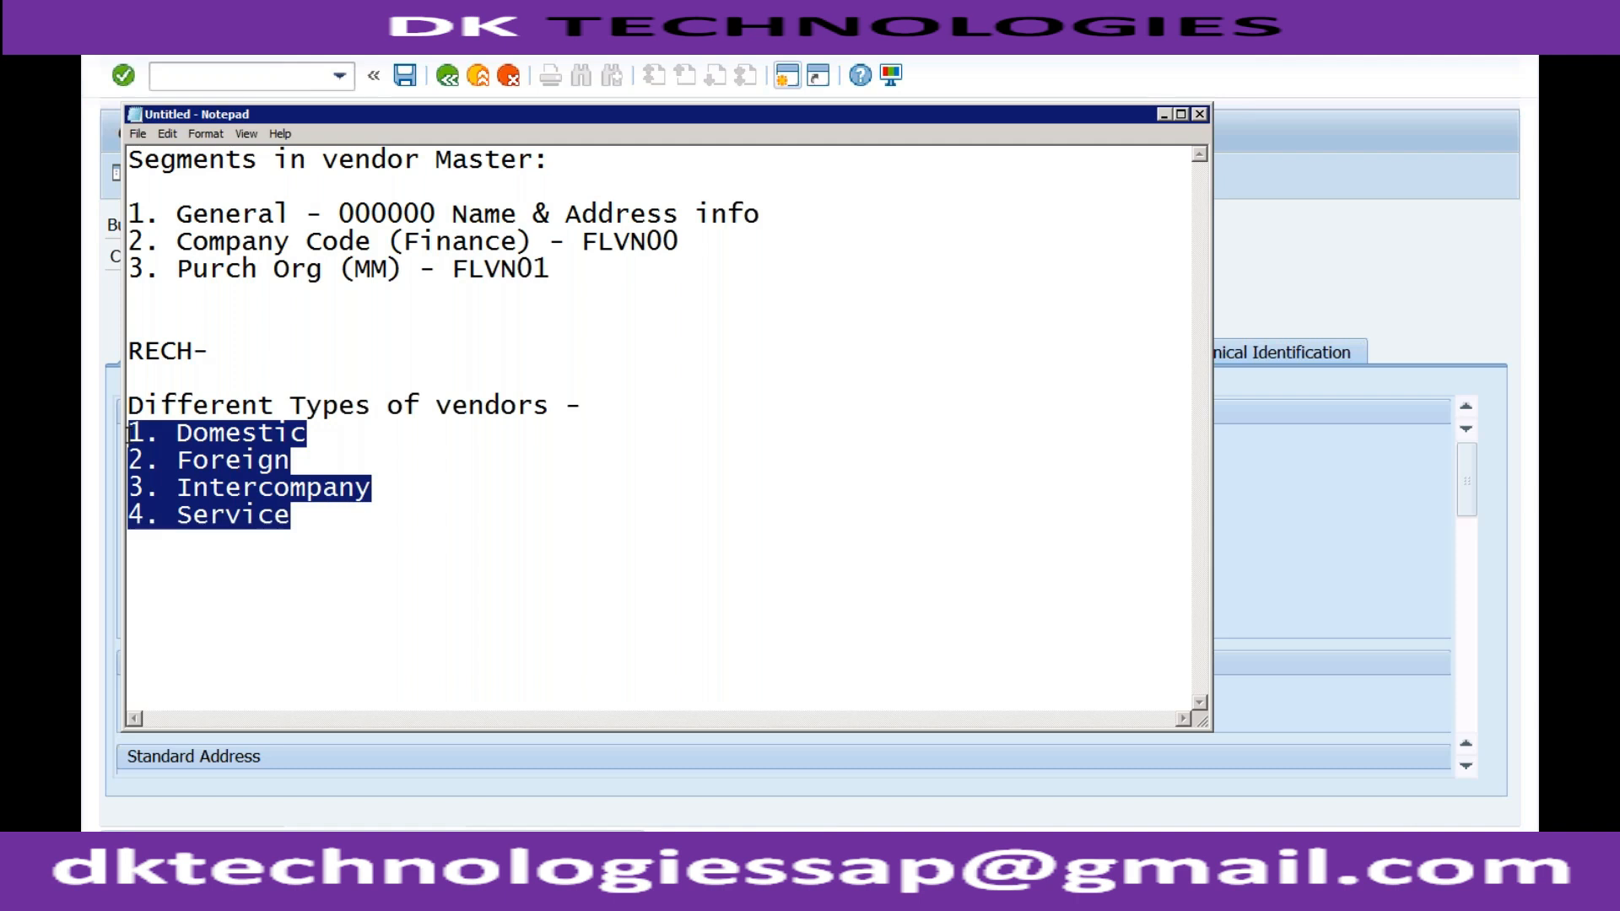
Add the line "Vendor Account Groups" below the list of vendor types
click(307, 516)
key(Return)
text(Vendo)
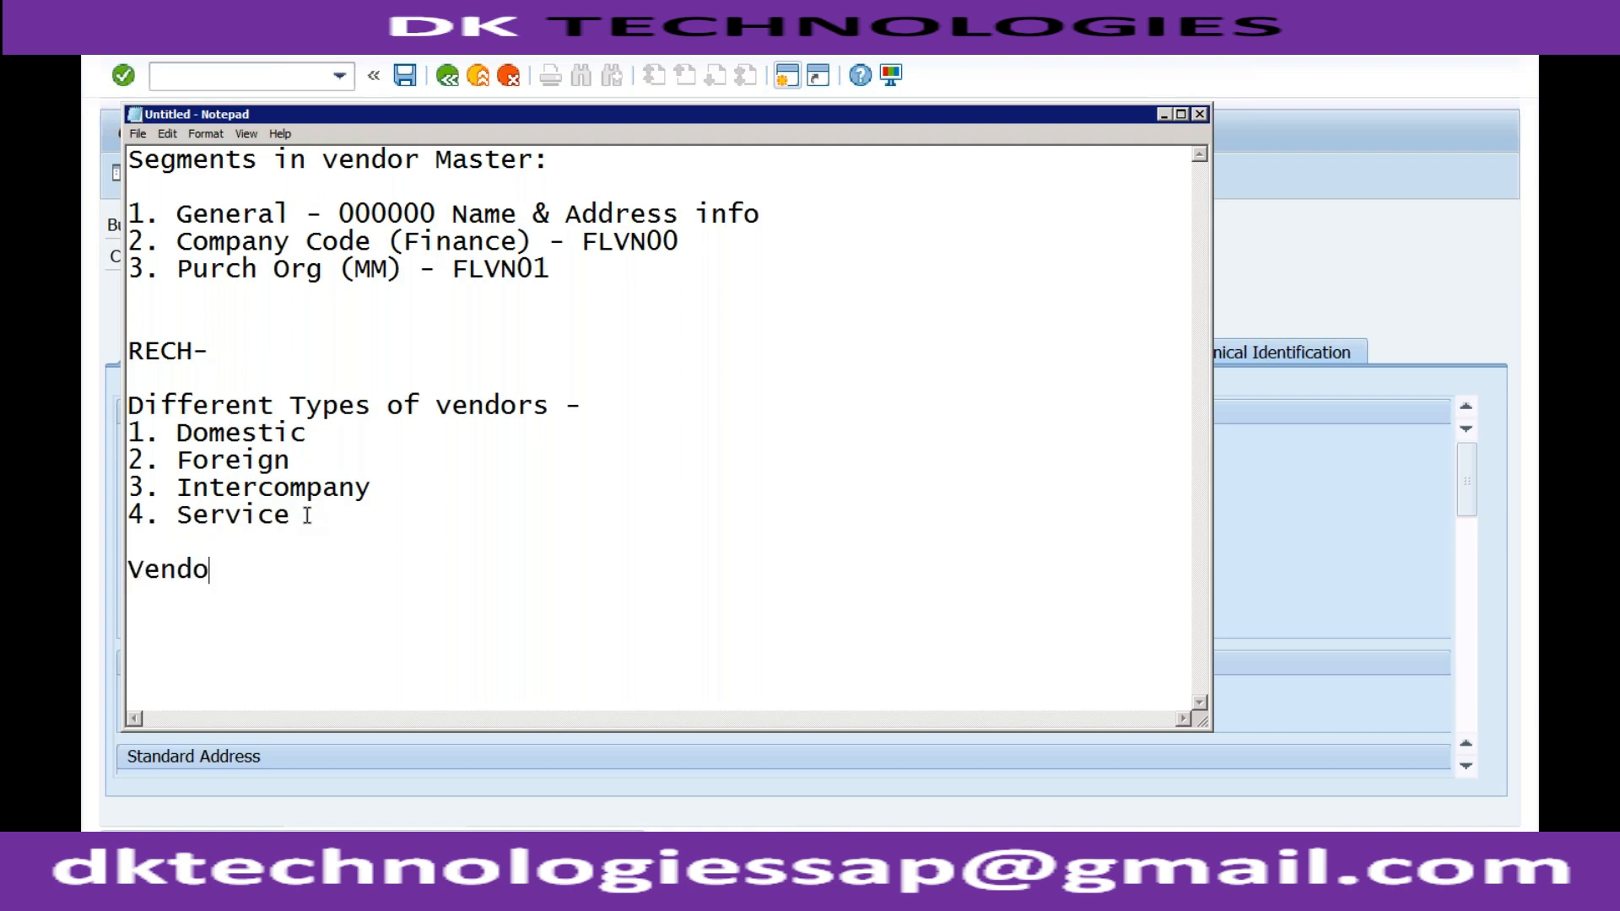
text(r Account Groups)
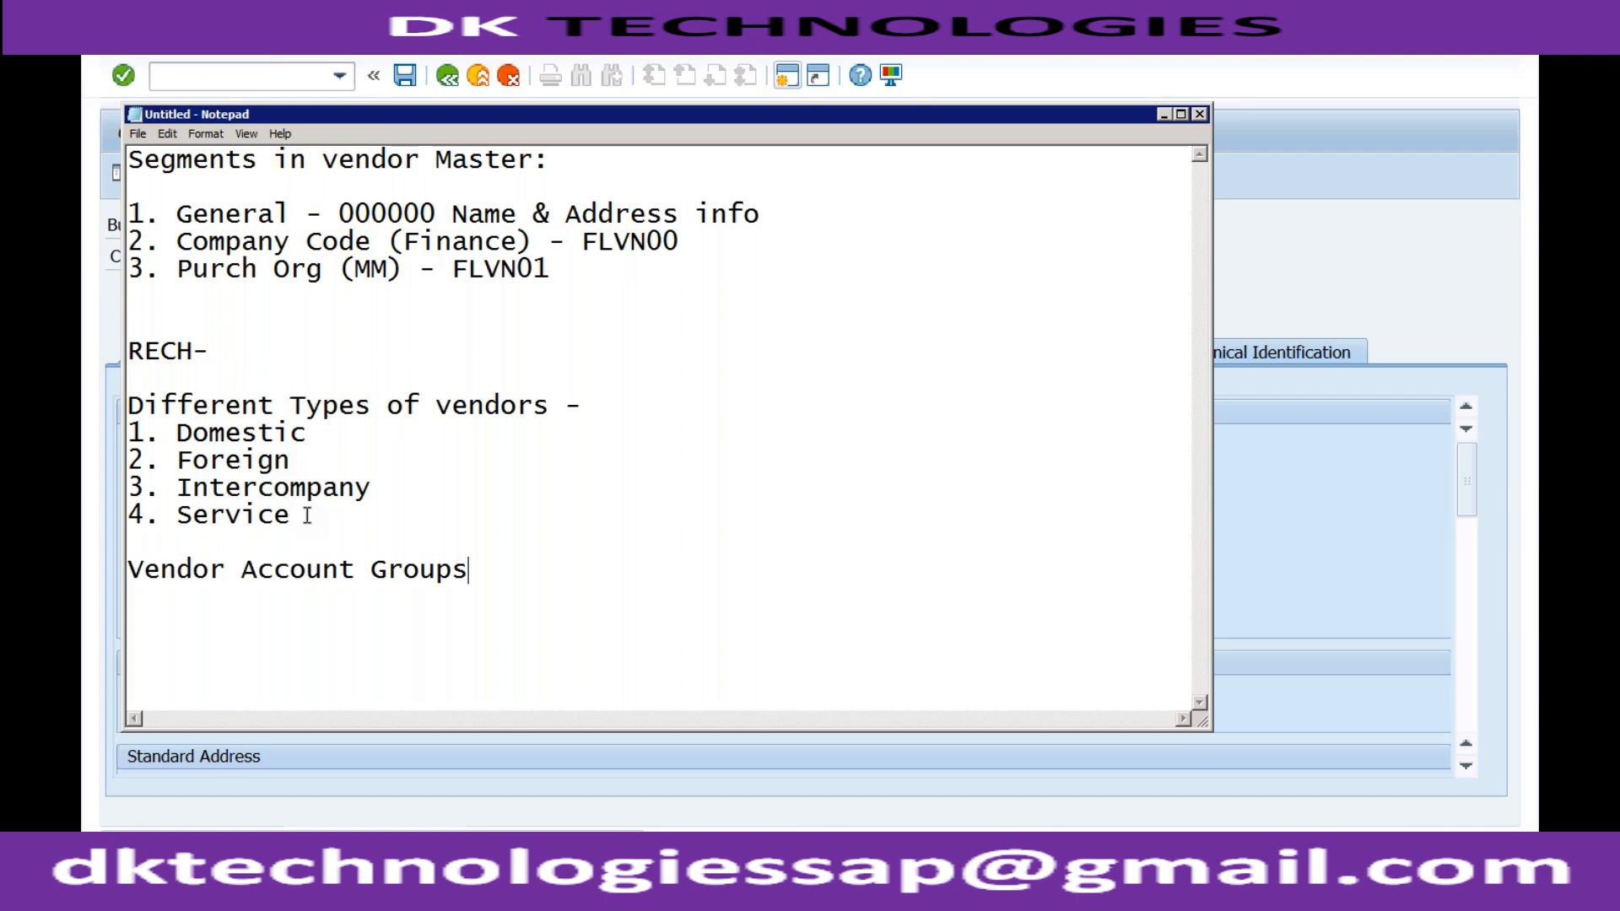
click(243, 435)
key(Down)
key(Down)
click(296, 518)
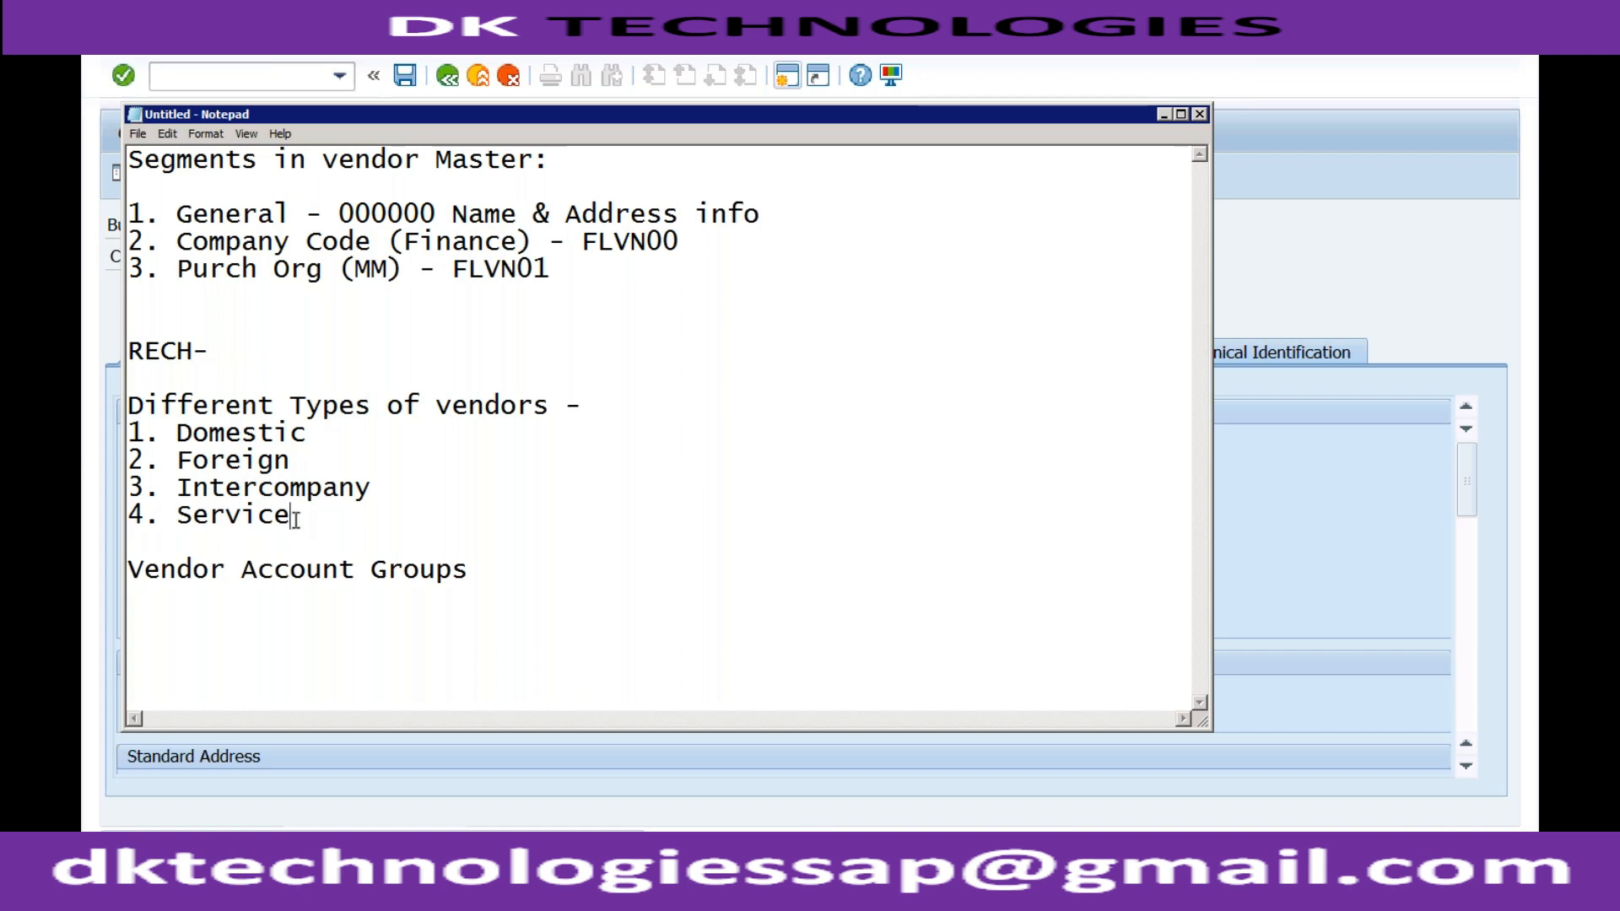
click(477, 572)
Switch to the SAP Display IMG window and collapse the Material Master and Logistics - General nodes
click(425, 878)
click(396, 818)
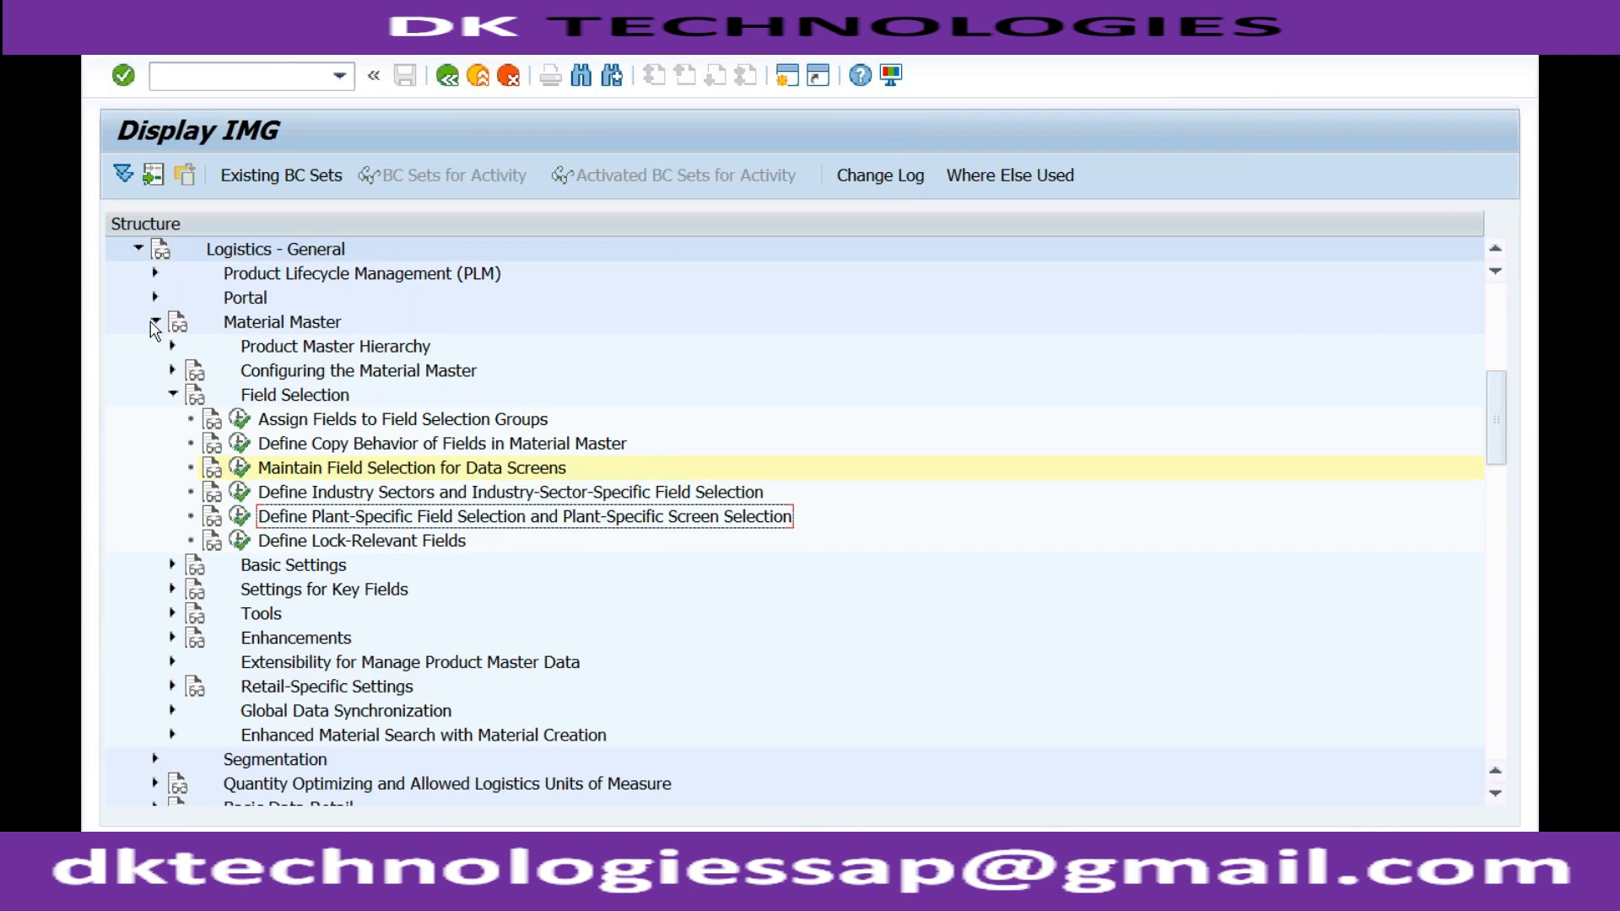
click(156, 321)
click(138, 250)
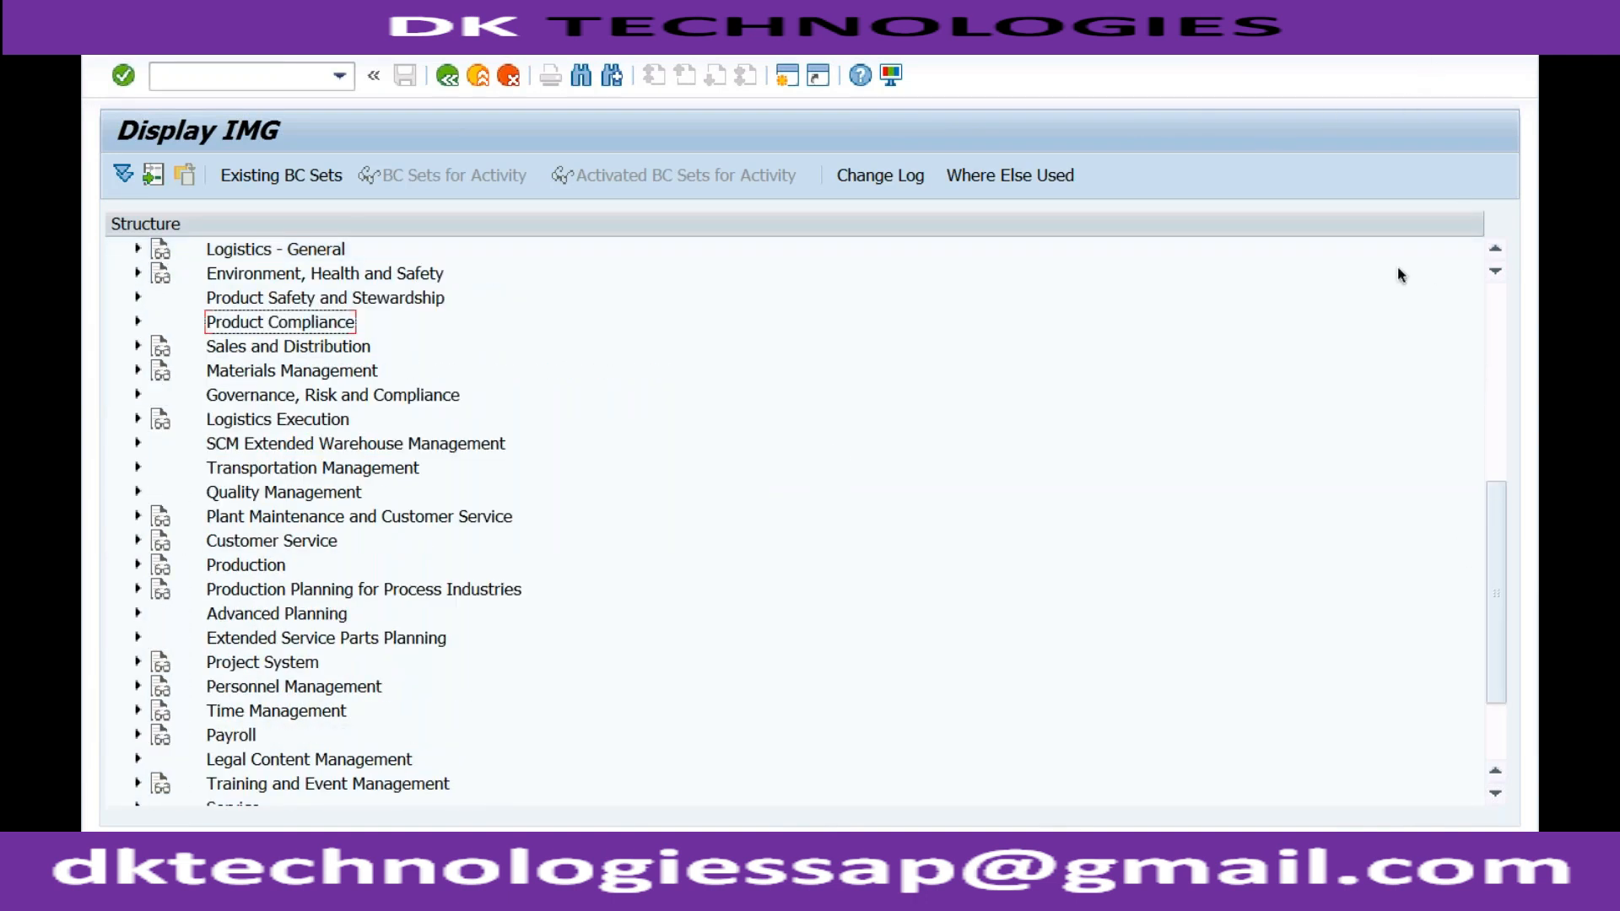
Expand Financial Accounting and its Accounts Receivable and Accounts Payable node in the implementation guide
click(1497, 314)
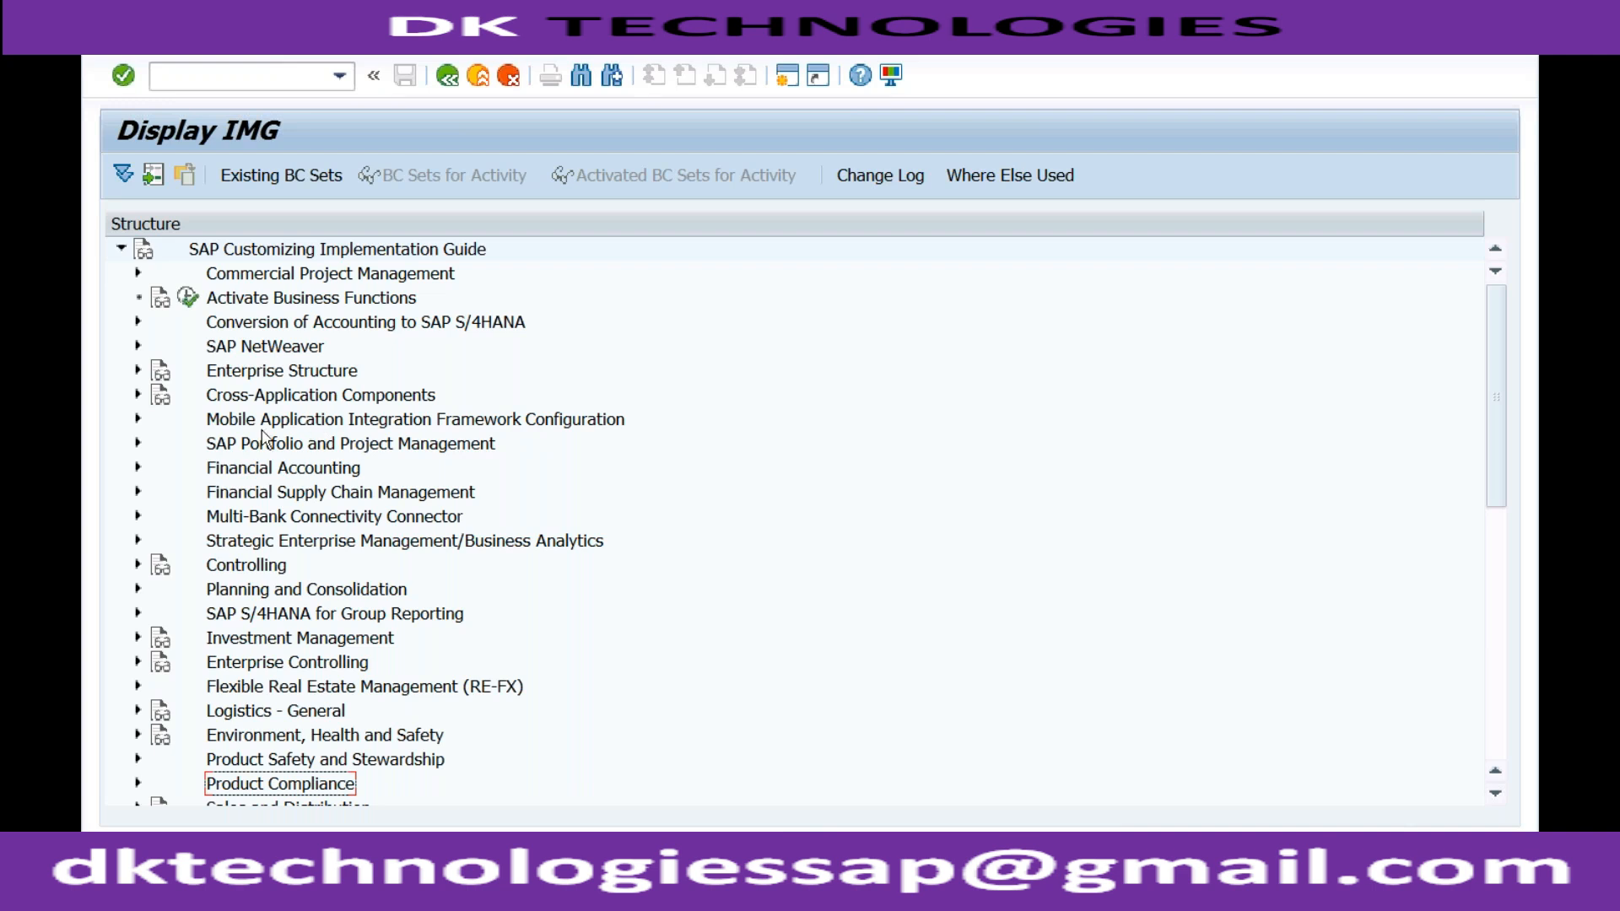
click(229, 474)
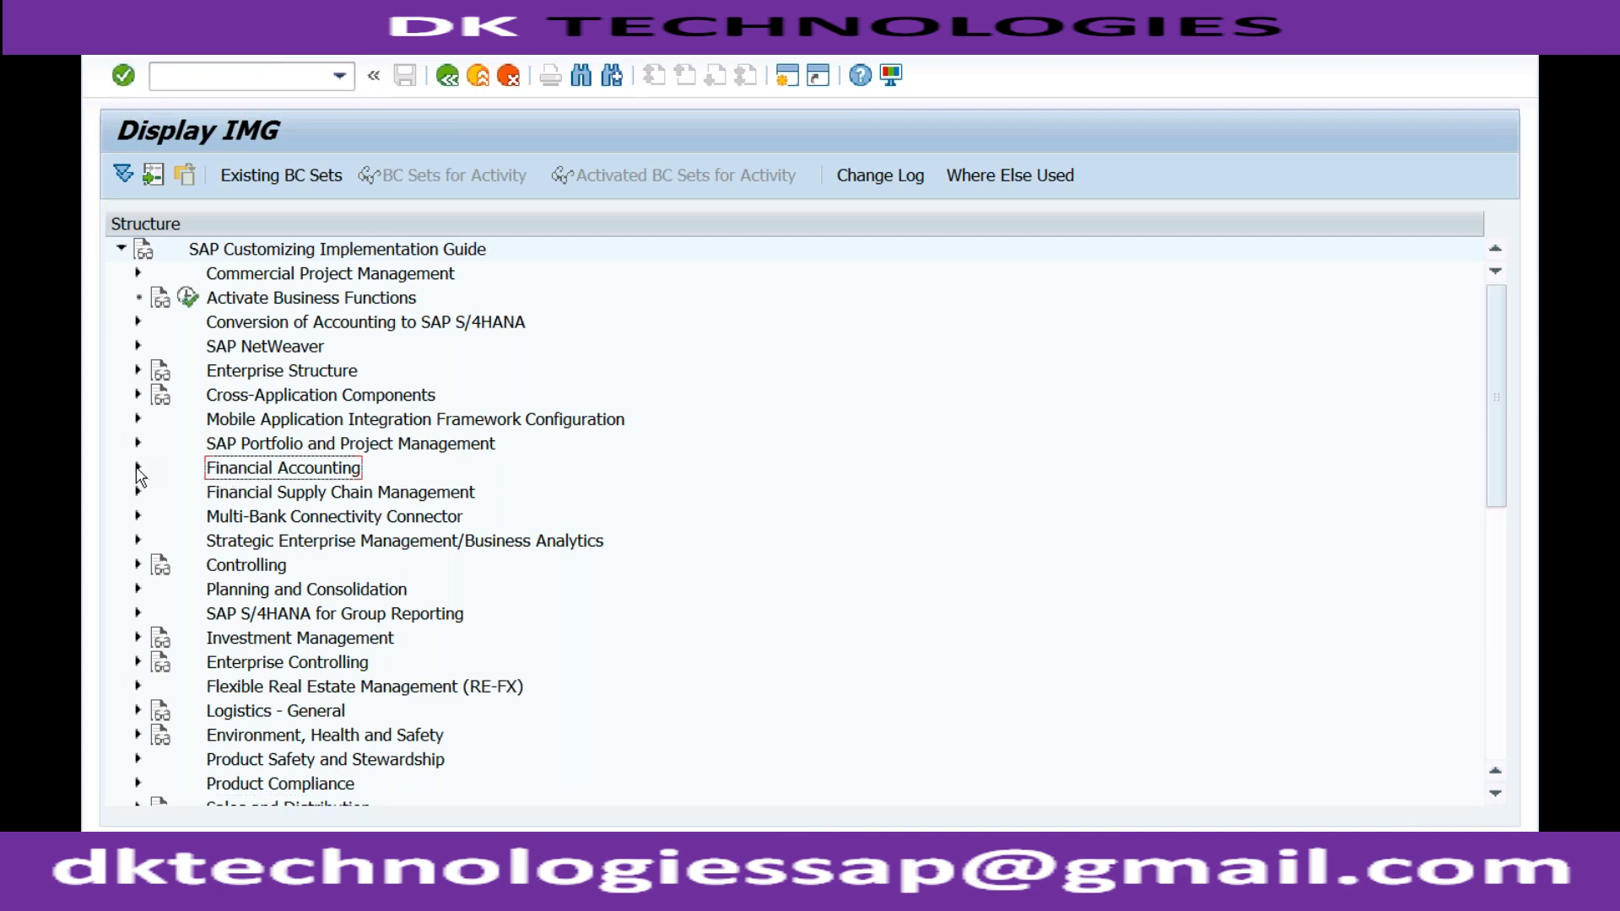
click(138, 469)
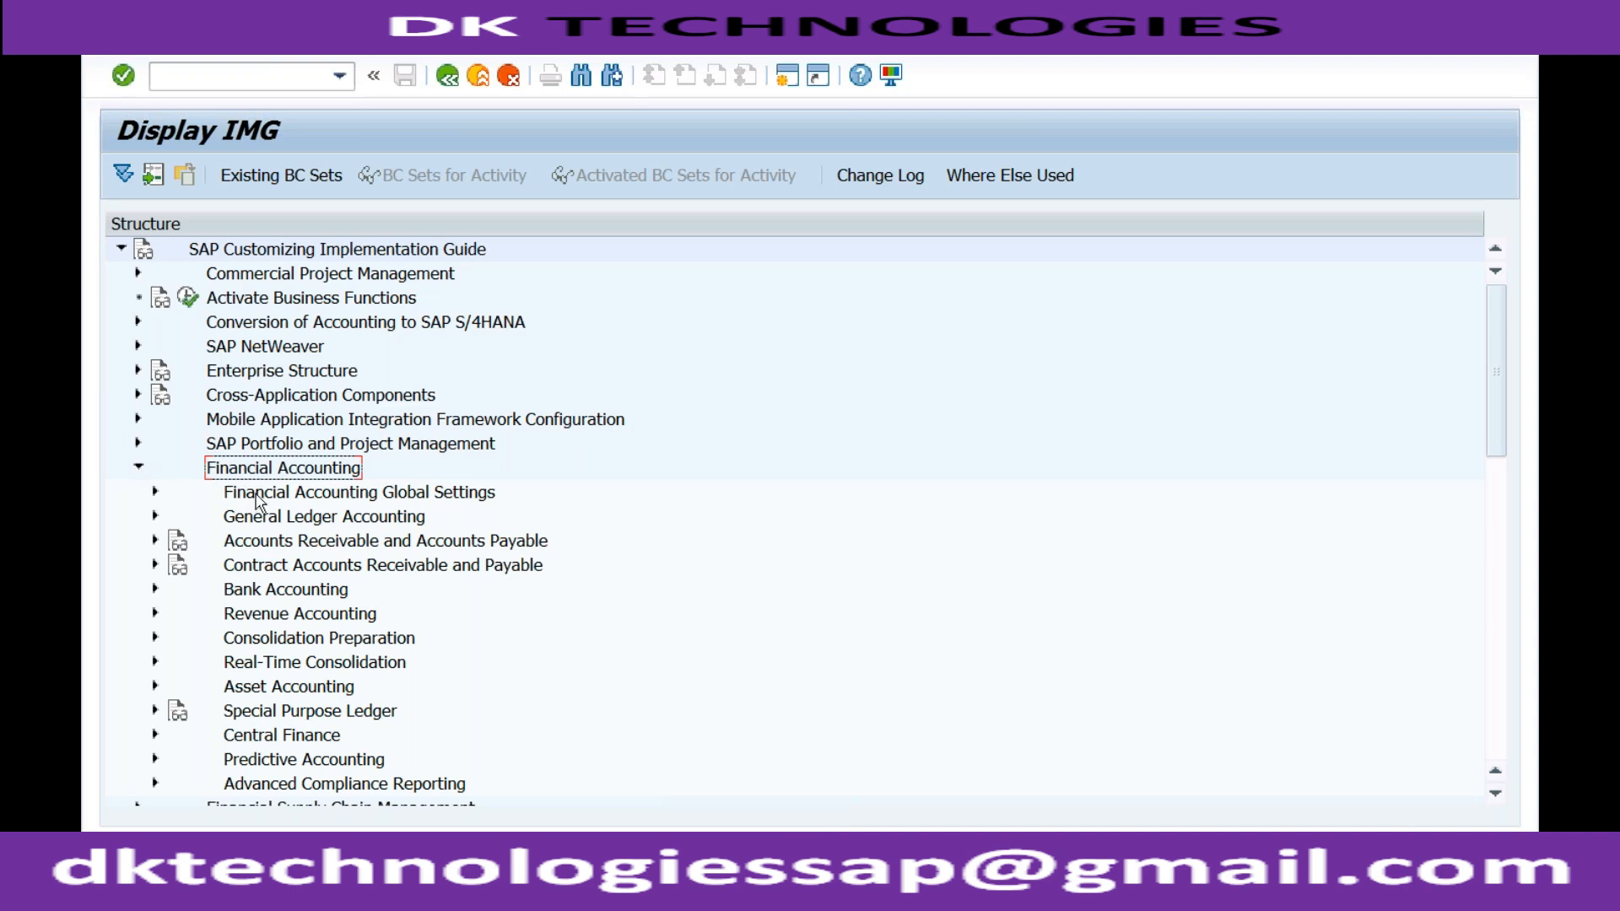
click(268, 548)
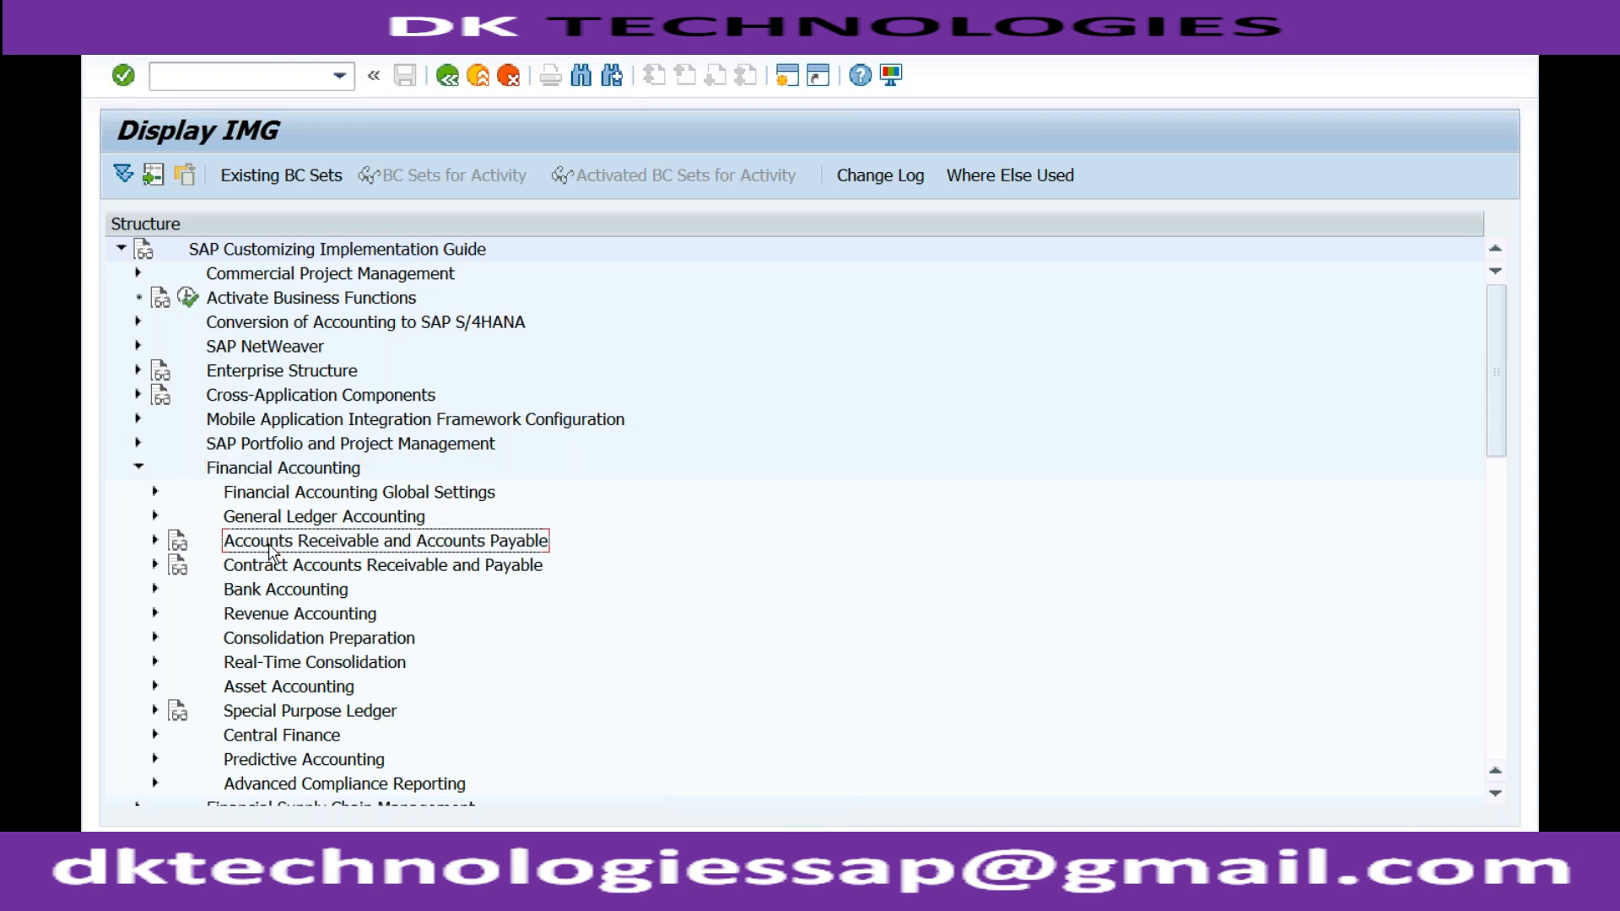
click(155, 543)
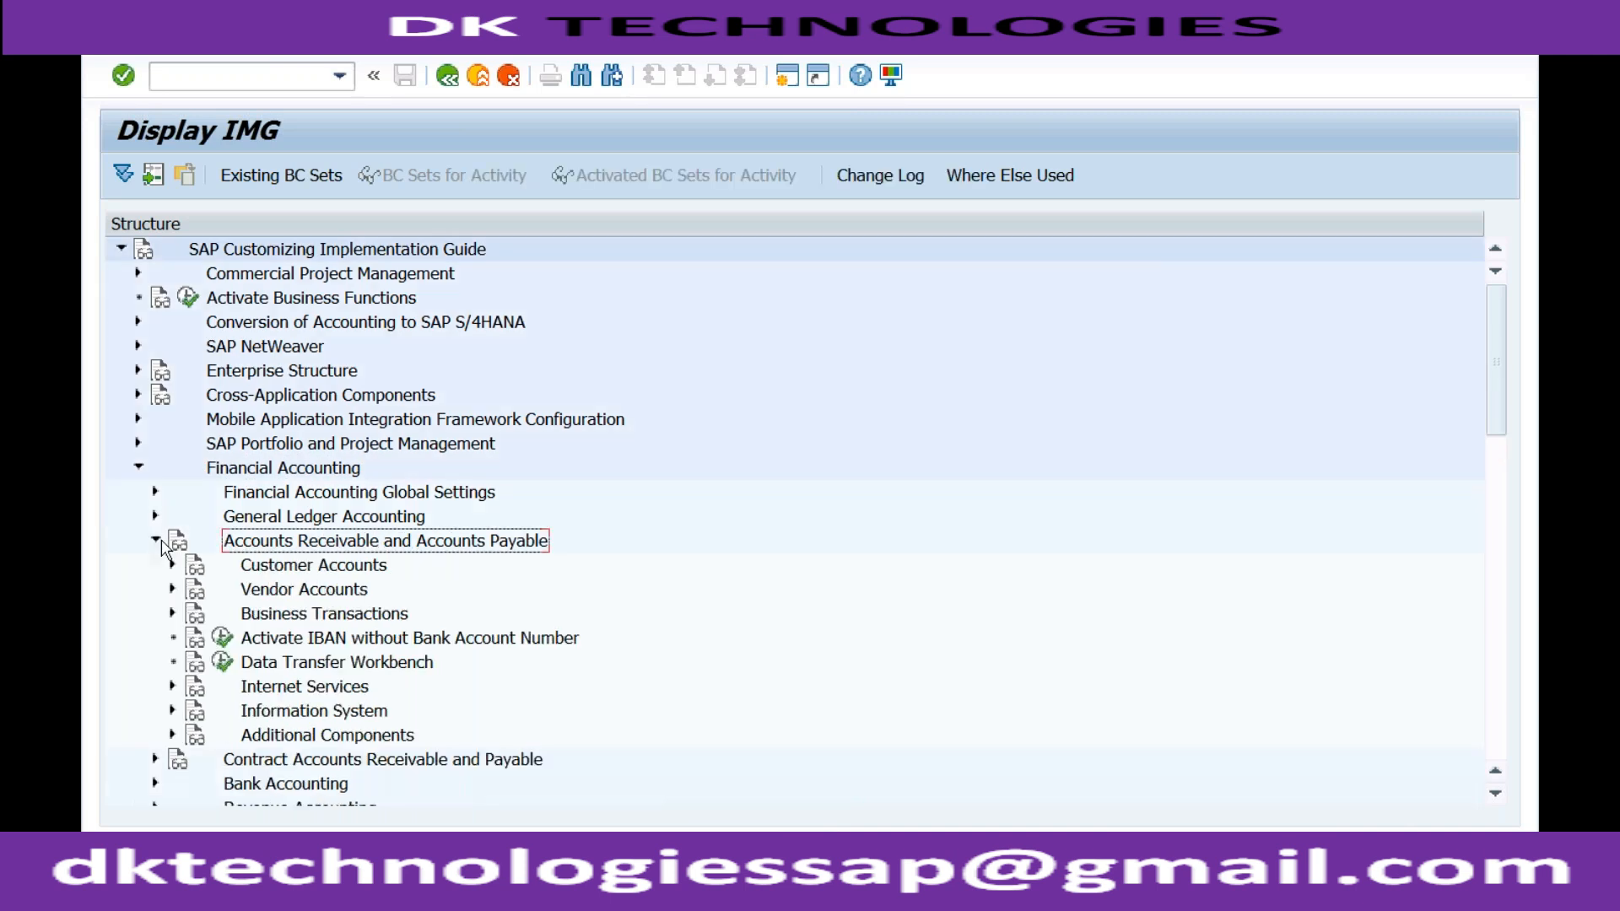
Under Vendor Accounts > Master Data > Preparations for Creating Vendor Master Data, open the activity Define Account Groups with Screen Layout (Vendors)
click(263, 591)
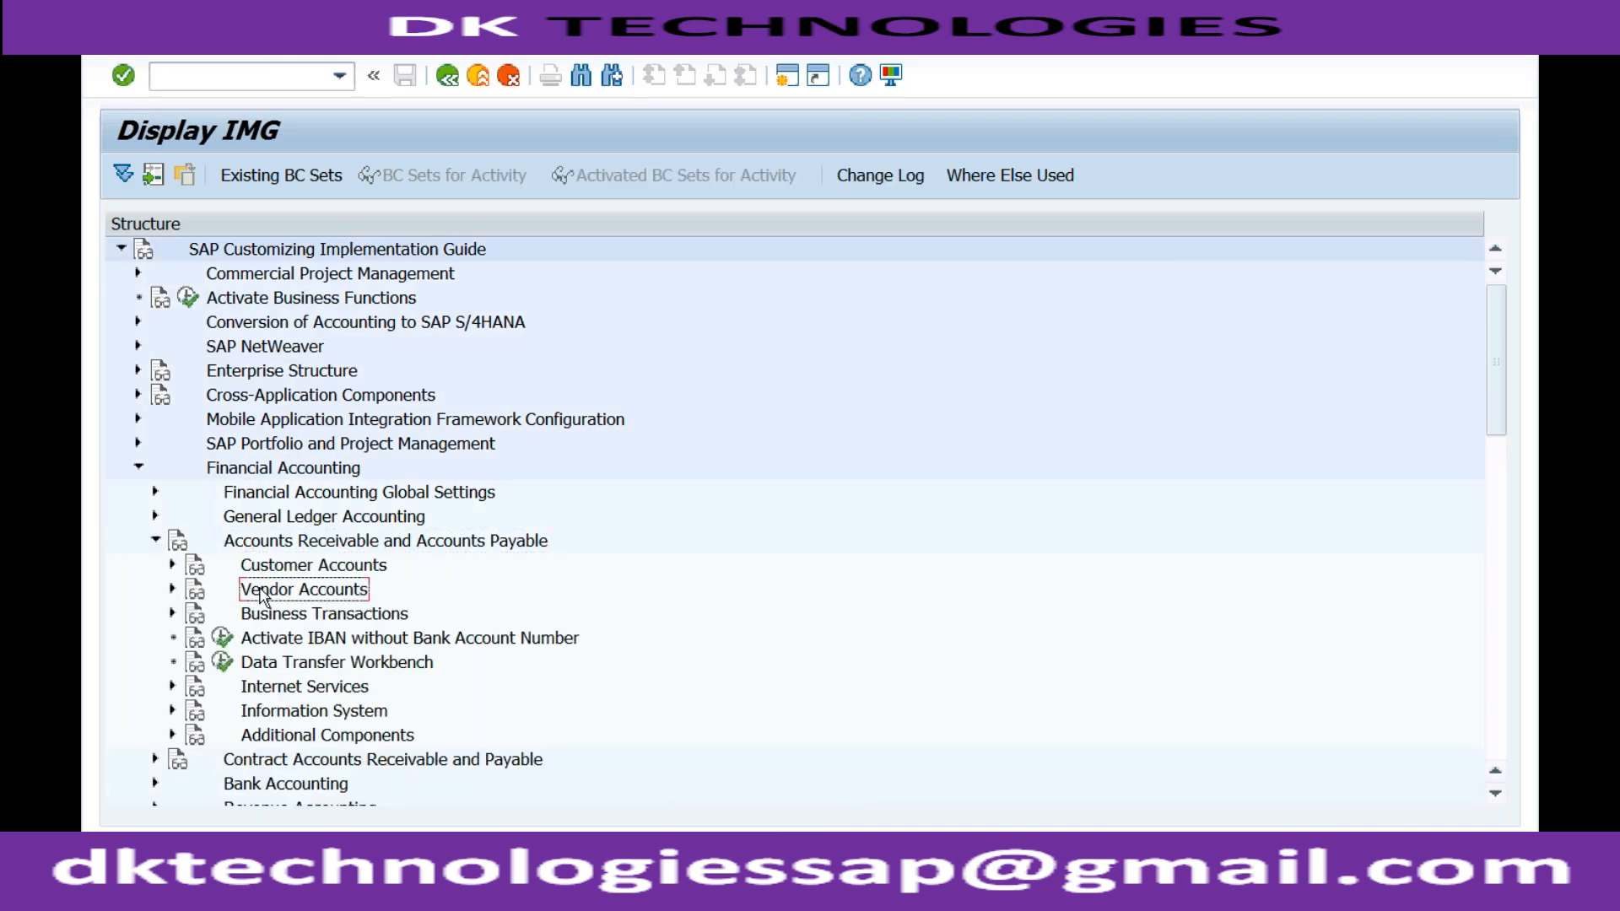
click(173, 590)
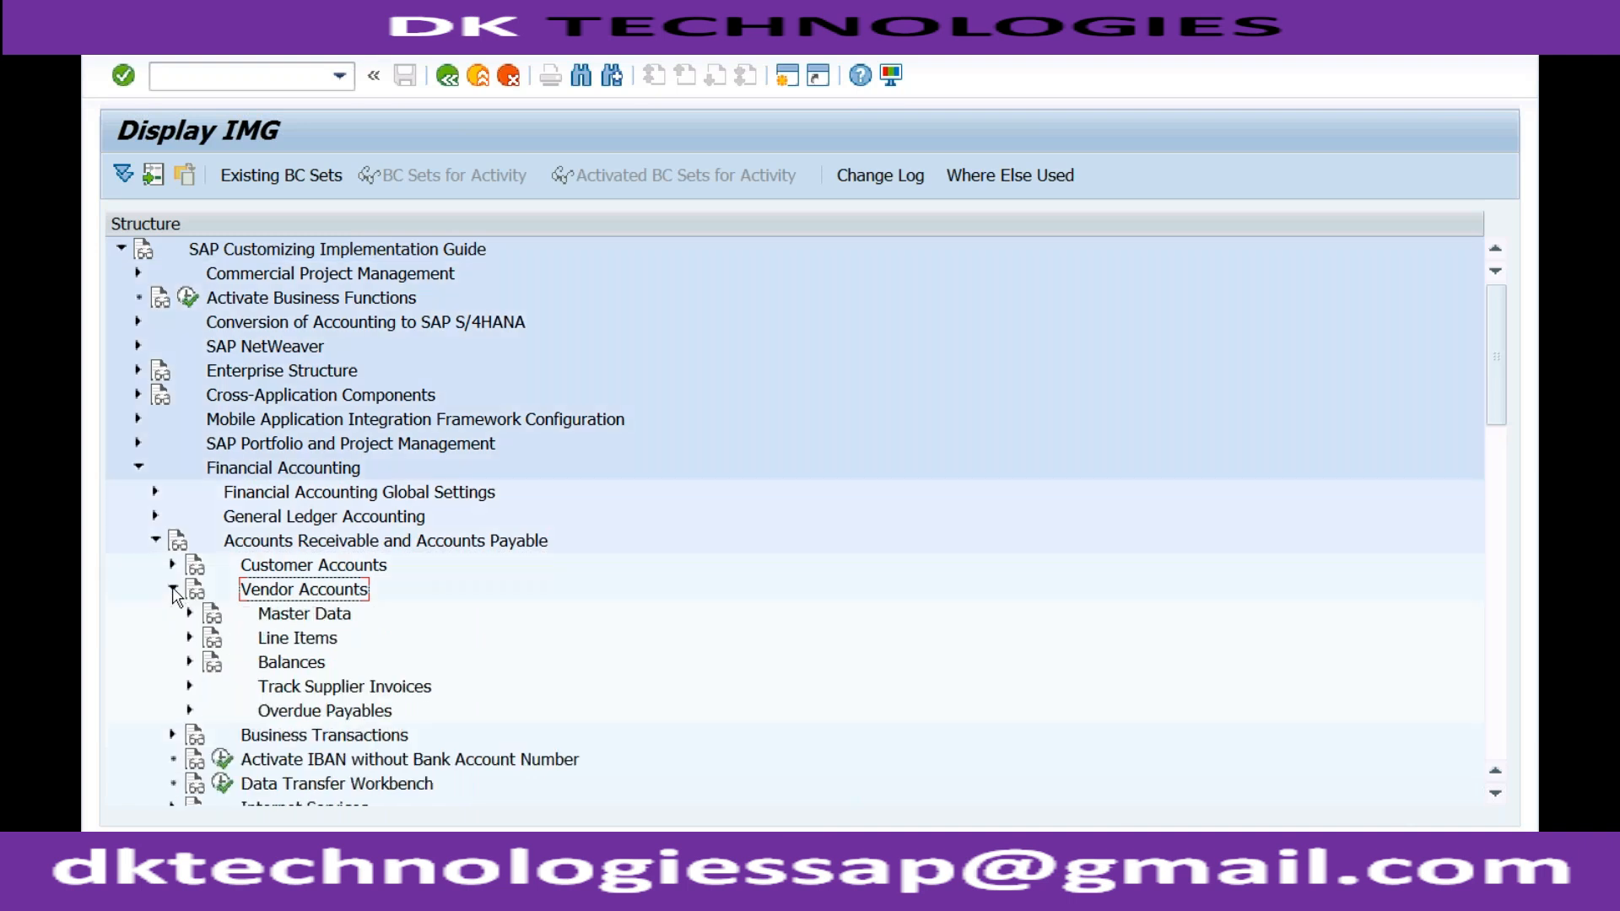
click(189, 615)
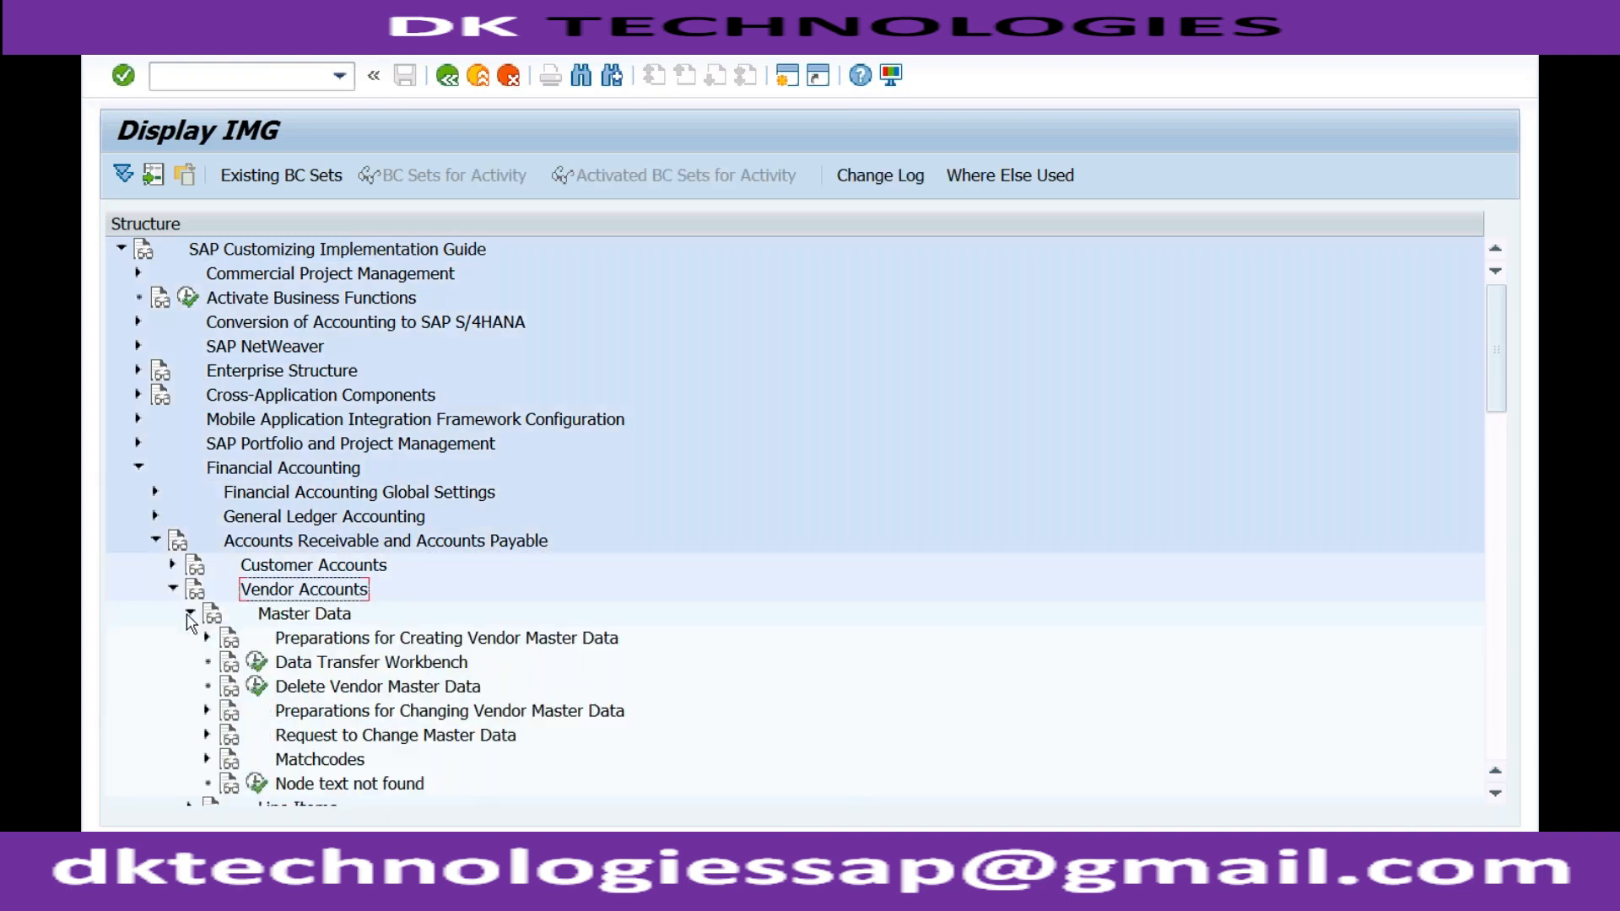
click(327, 641)
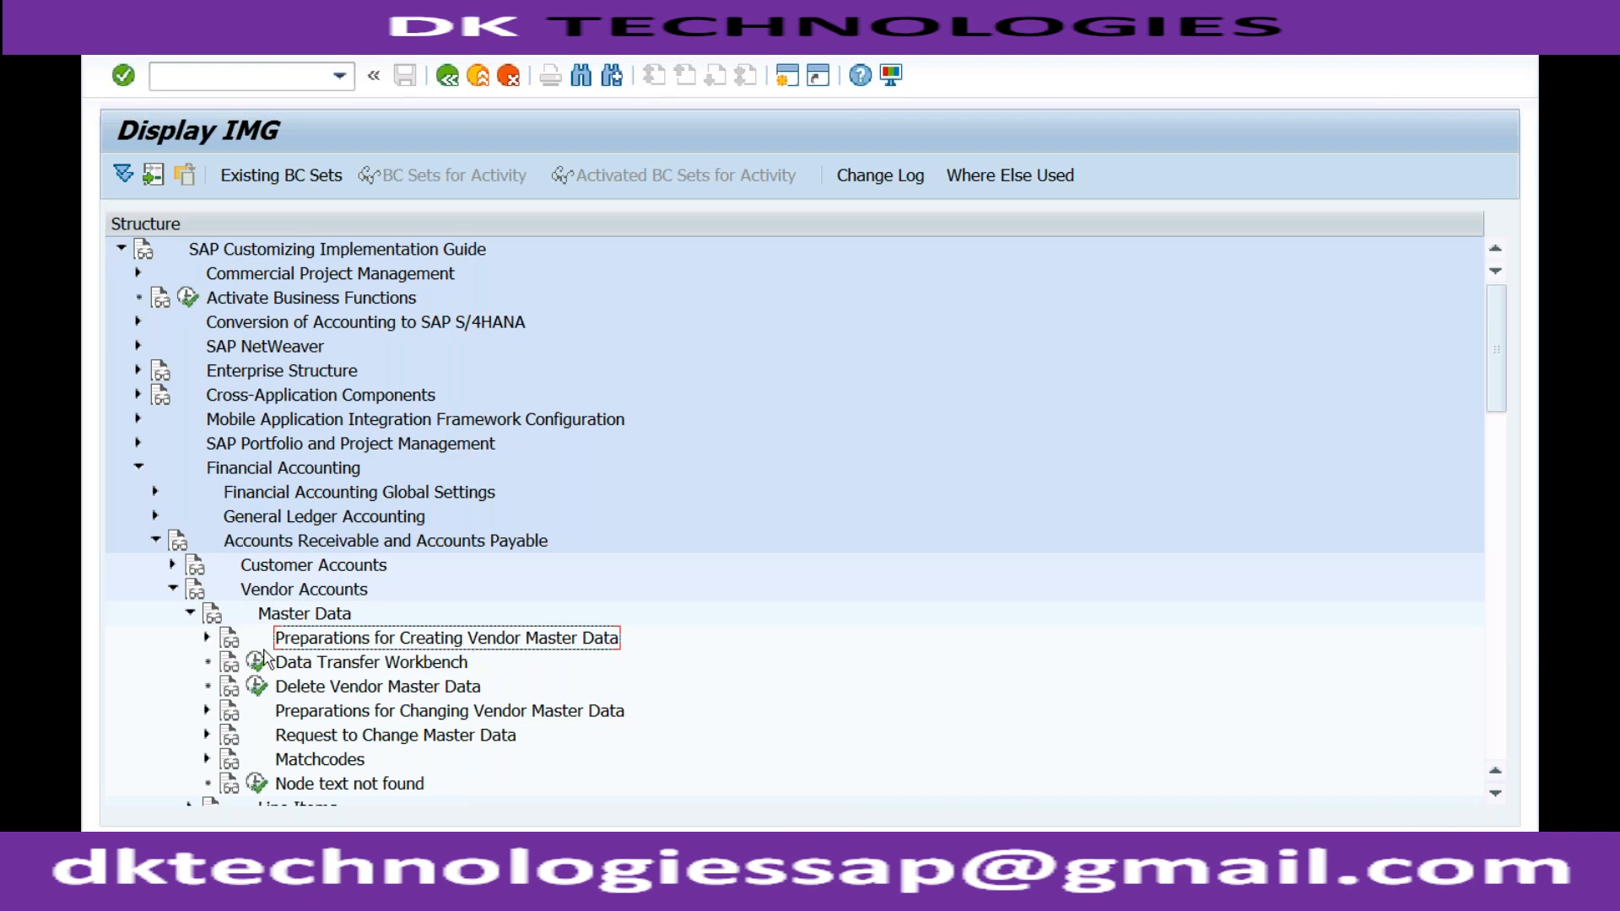
click(207, 640)
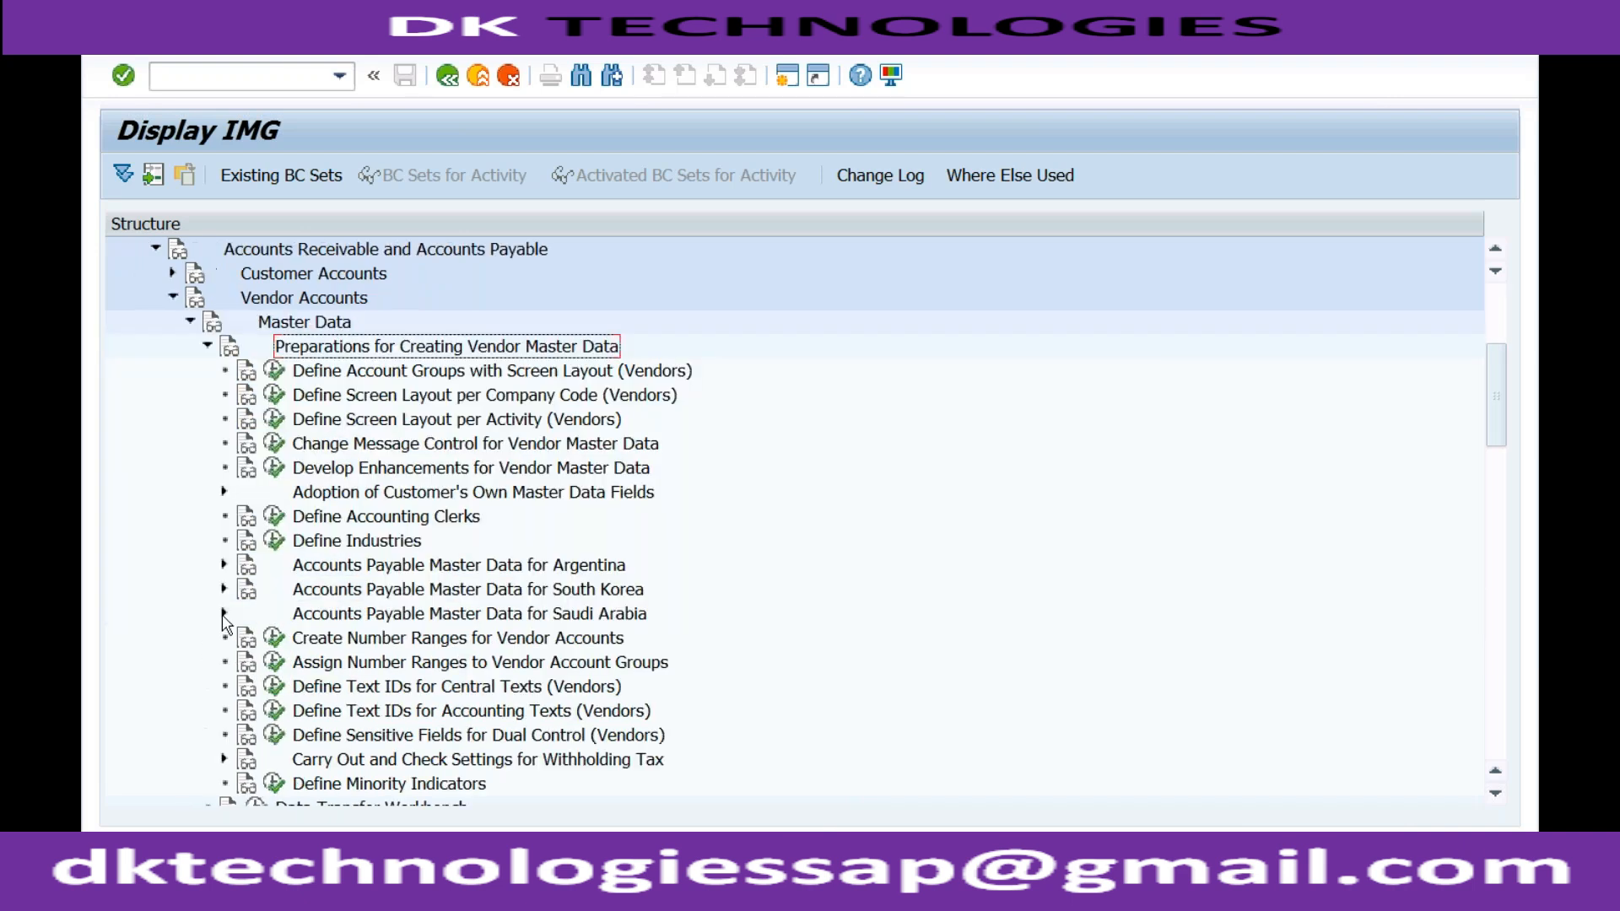
click(403, 376)
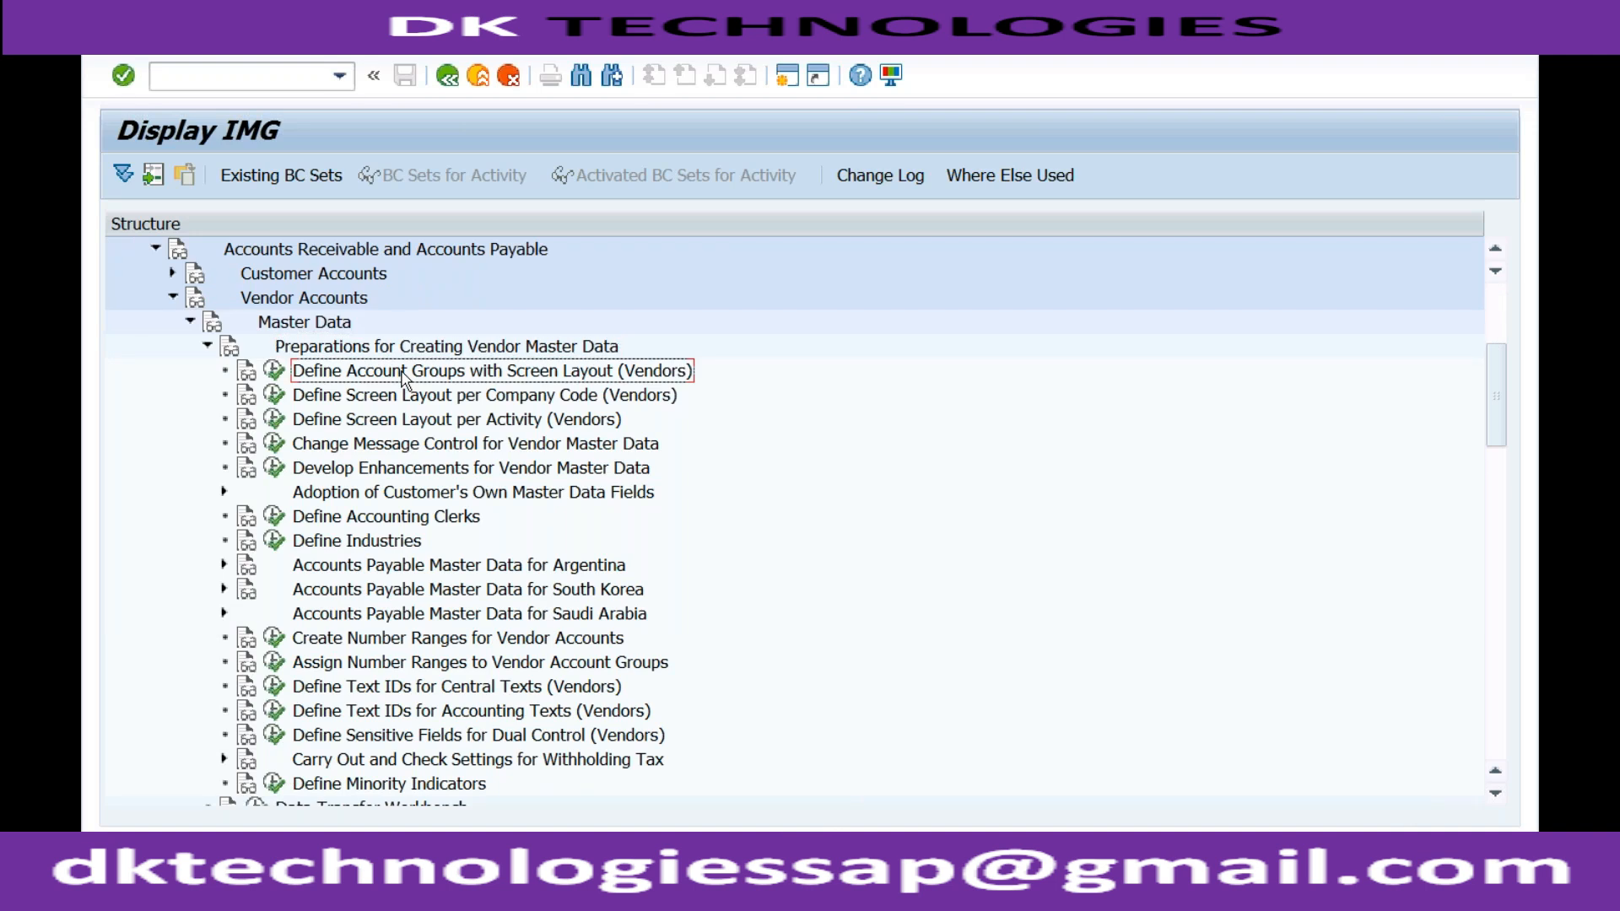
click(276, 376)
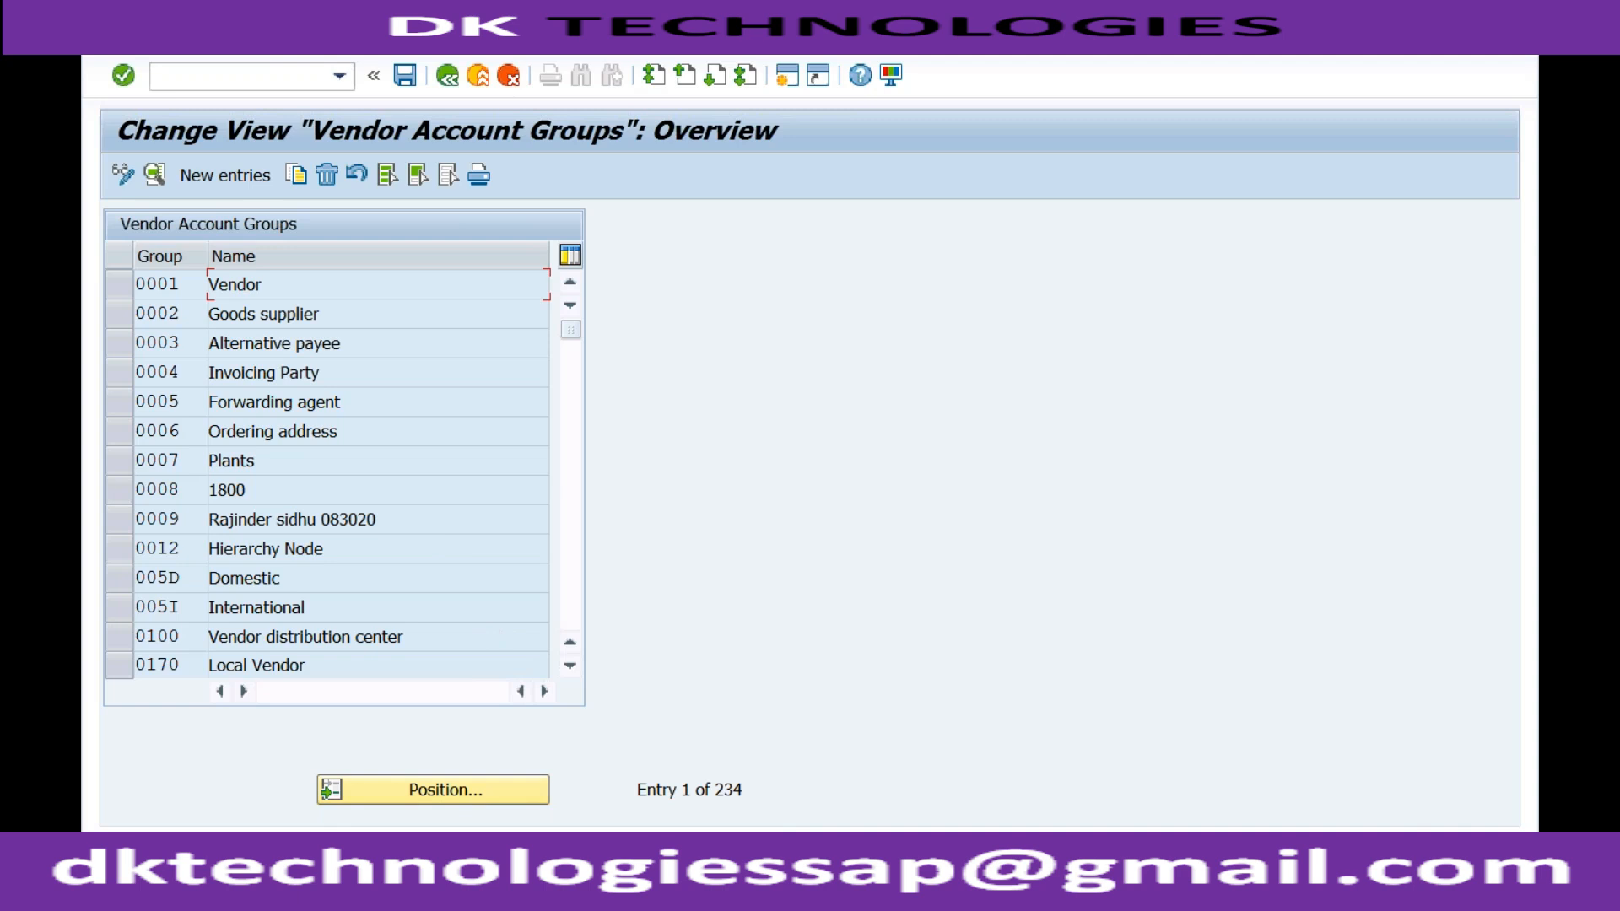
Switch to the Notepad notes and append the account group codes "- RDOM" to Domestic and "- RFOR" to Foreign
click(375, 861)
click(369, 819)
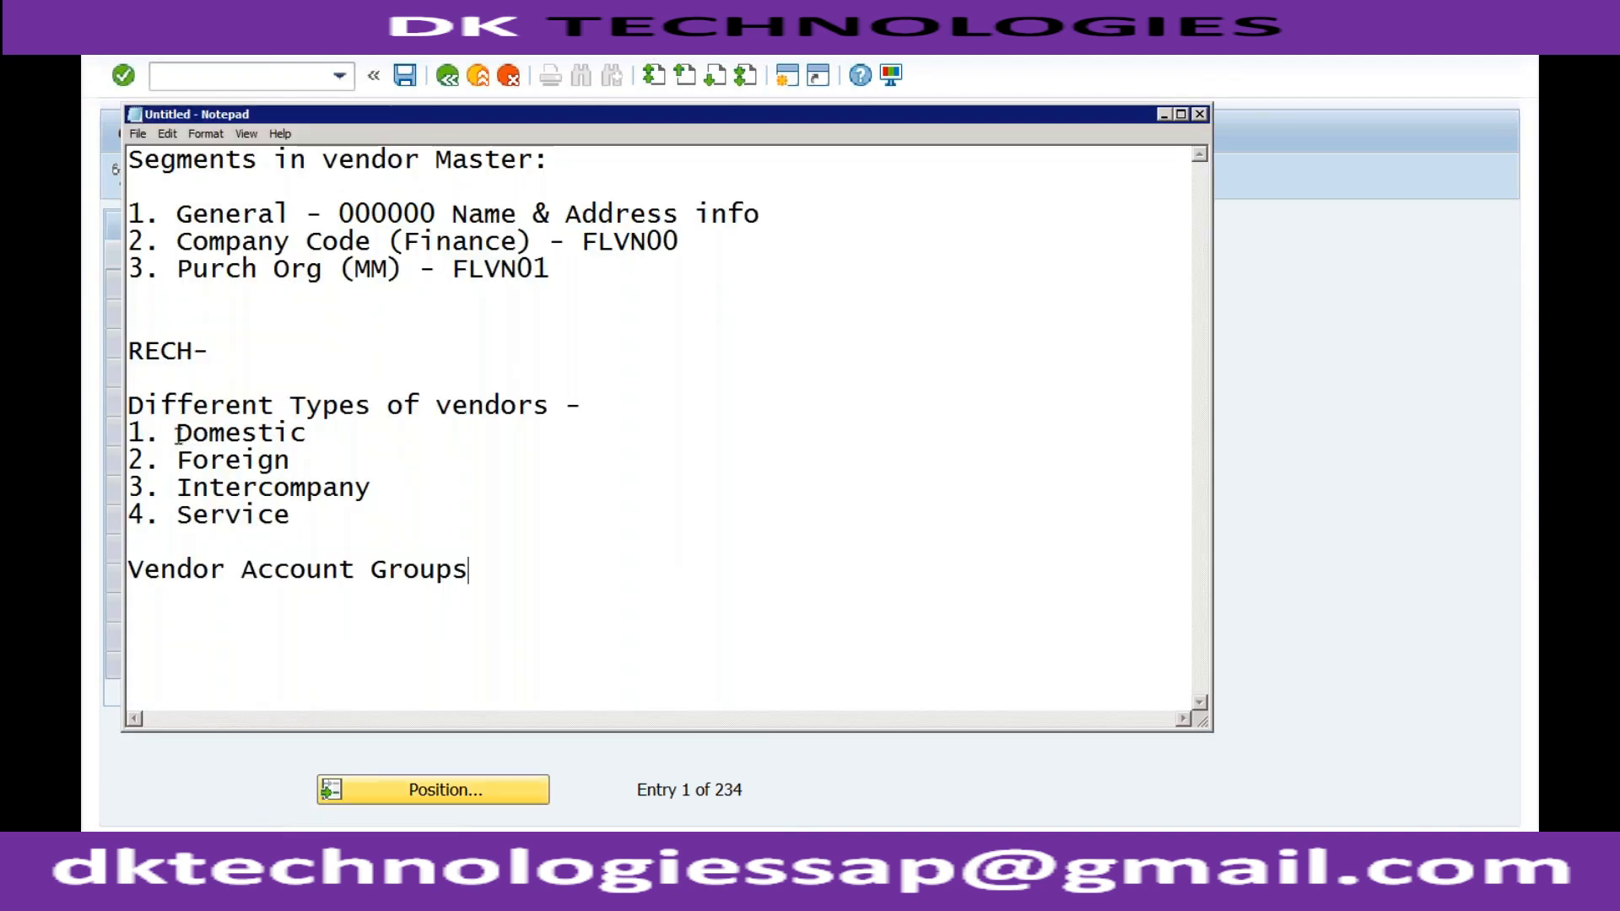
click(333, 441)
text(RDOM)
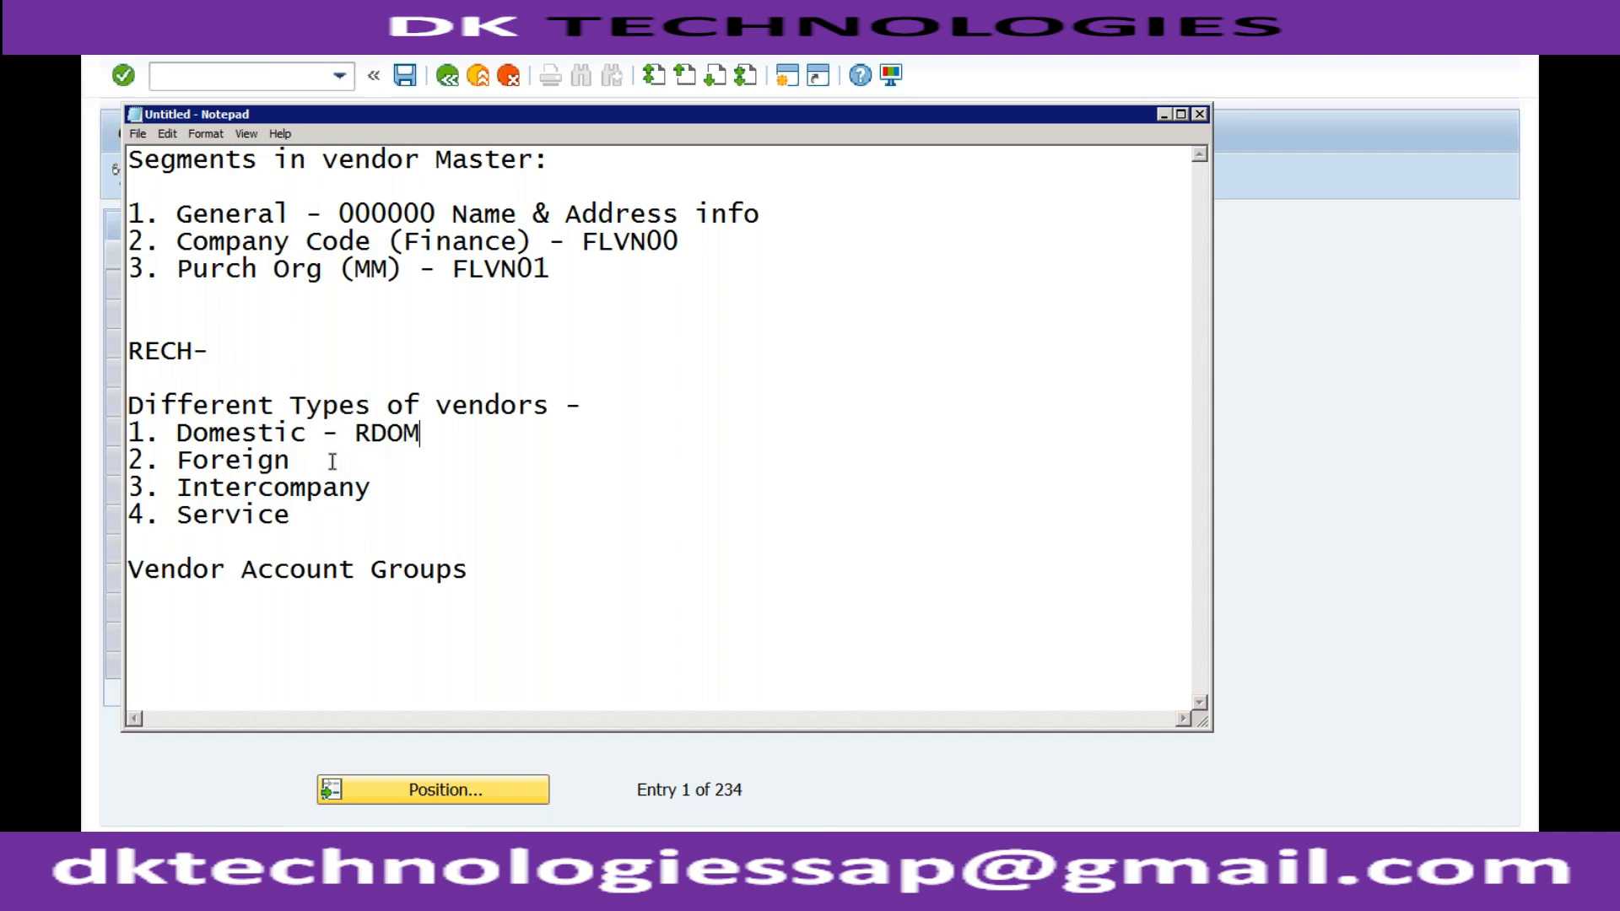
text( - RFOR)
Append the account group codes "- RINT" to Intercompany and "- RSER" to Service
click(385, 506)
click(392, 480)
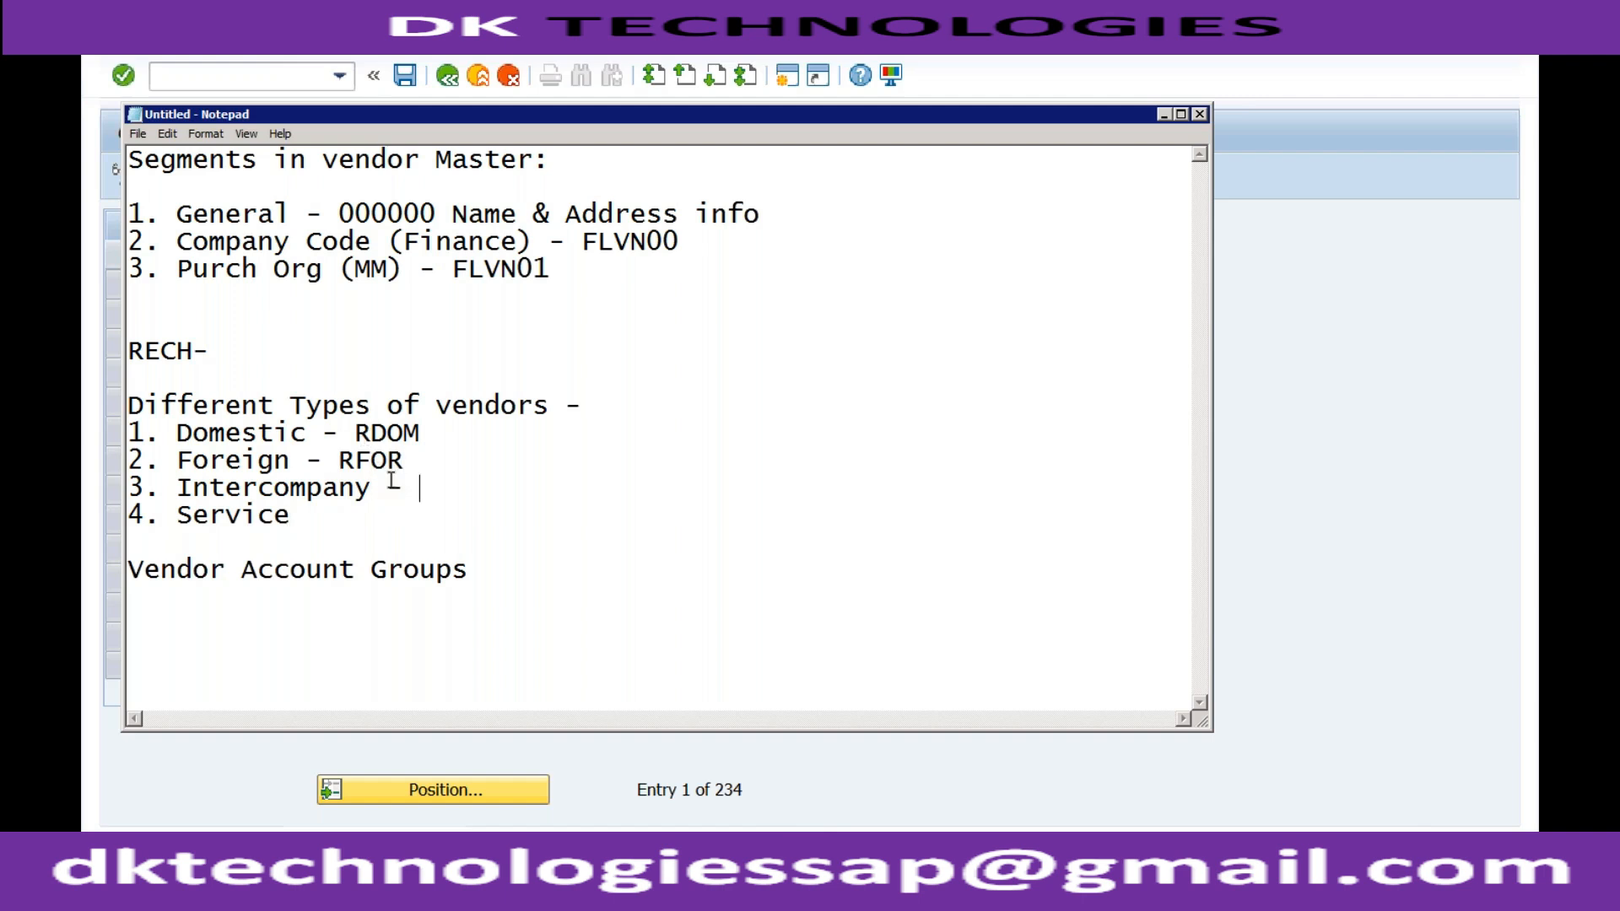
text(R)
text(T)
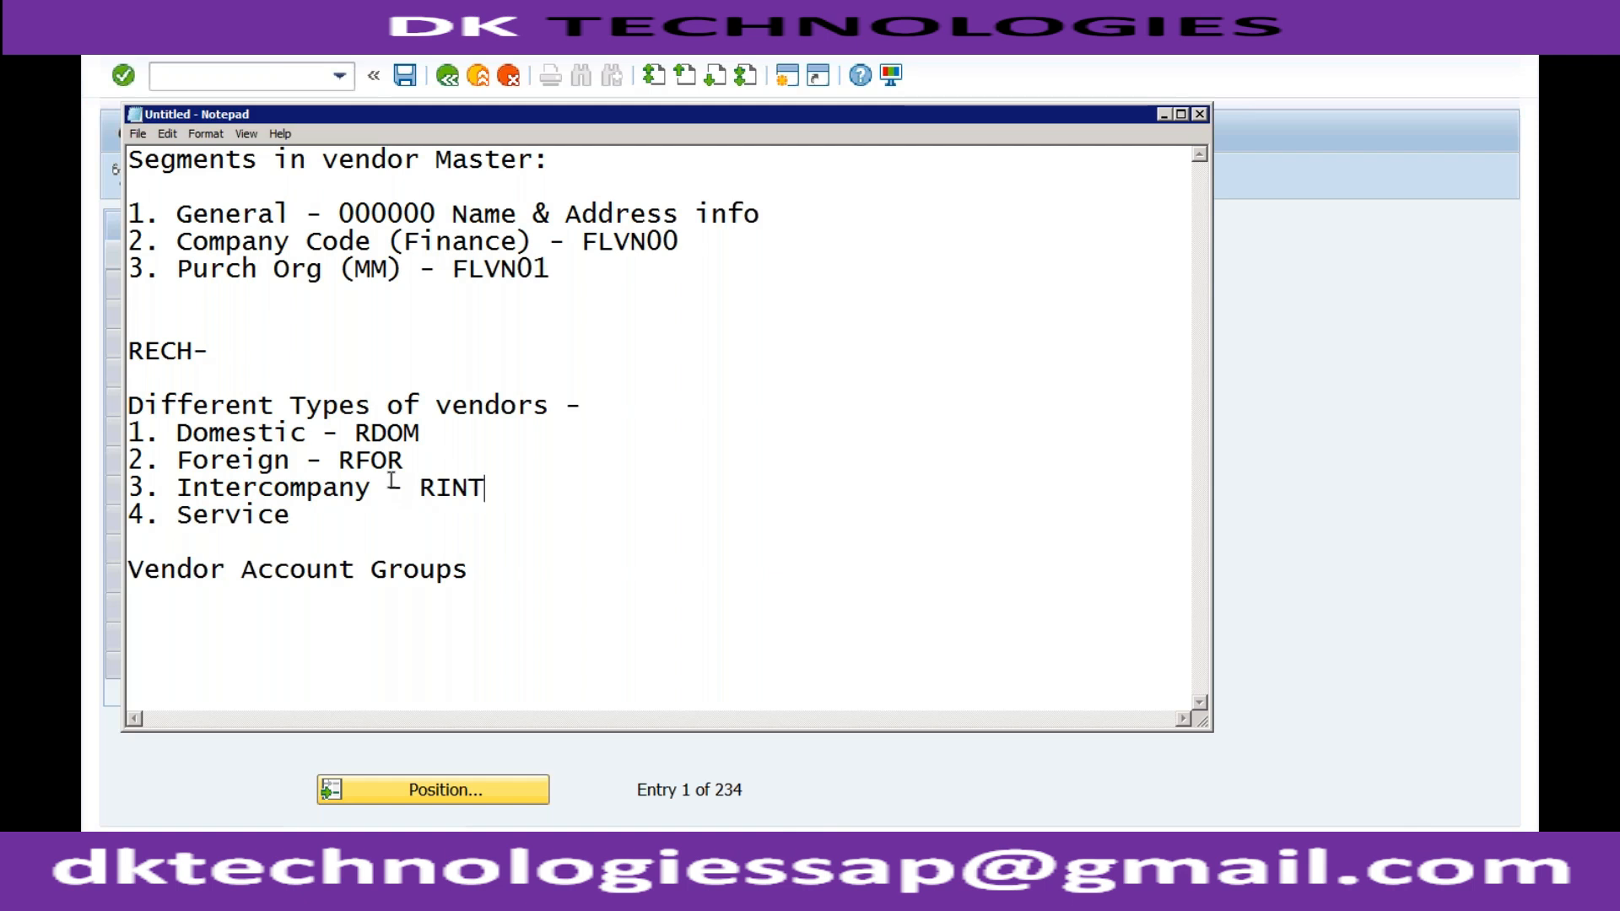
click(328, 525)
text(- RSER)
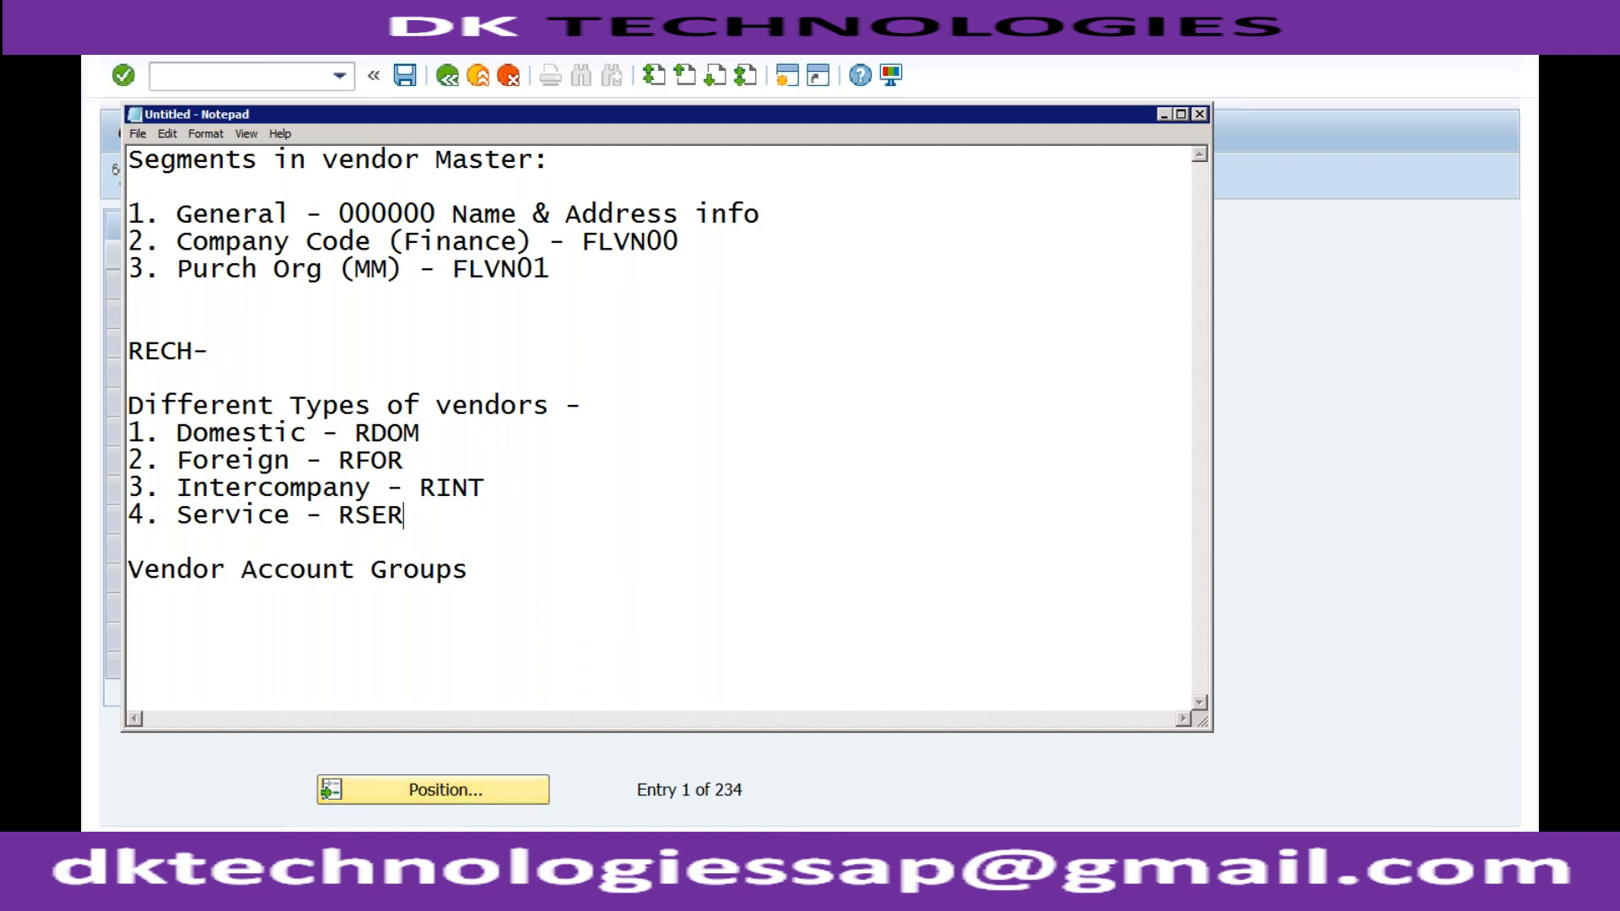
Switch to the SAP Vendor Account Groups view, add group RDOM with the meaning "Domestic Vendors for RECH" and try to save it
click(424, 882)
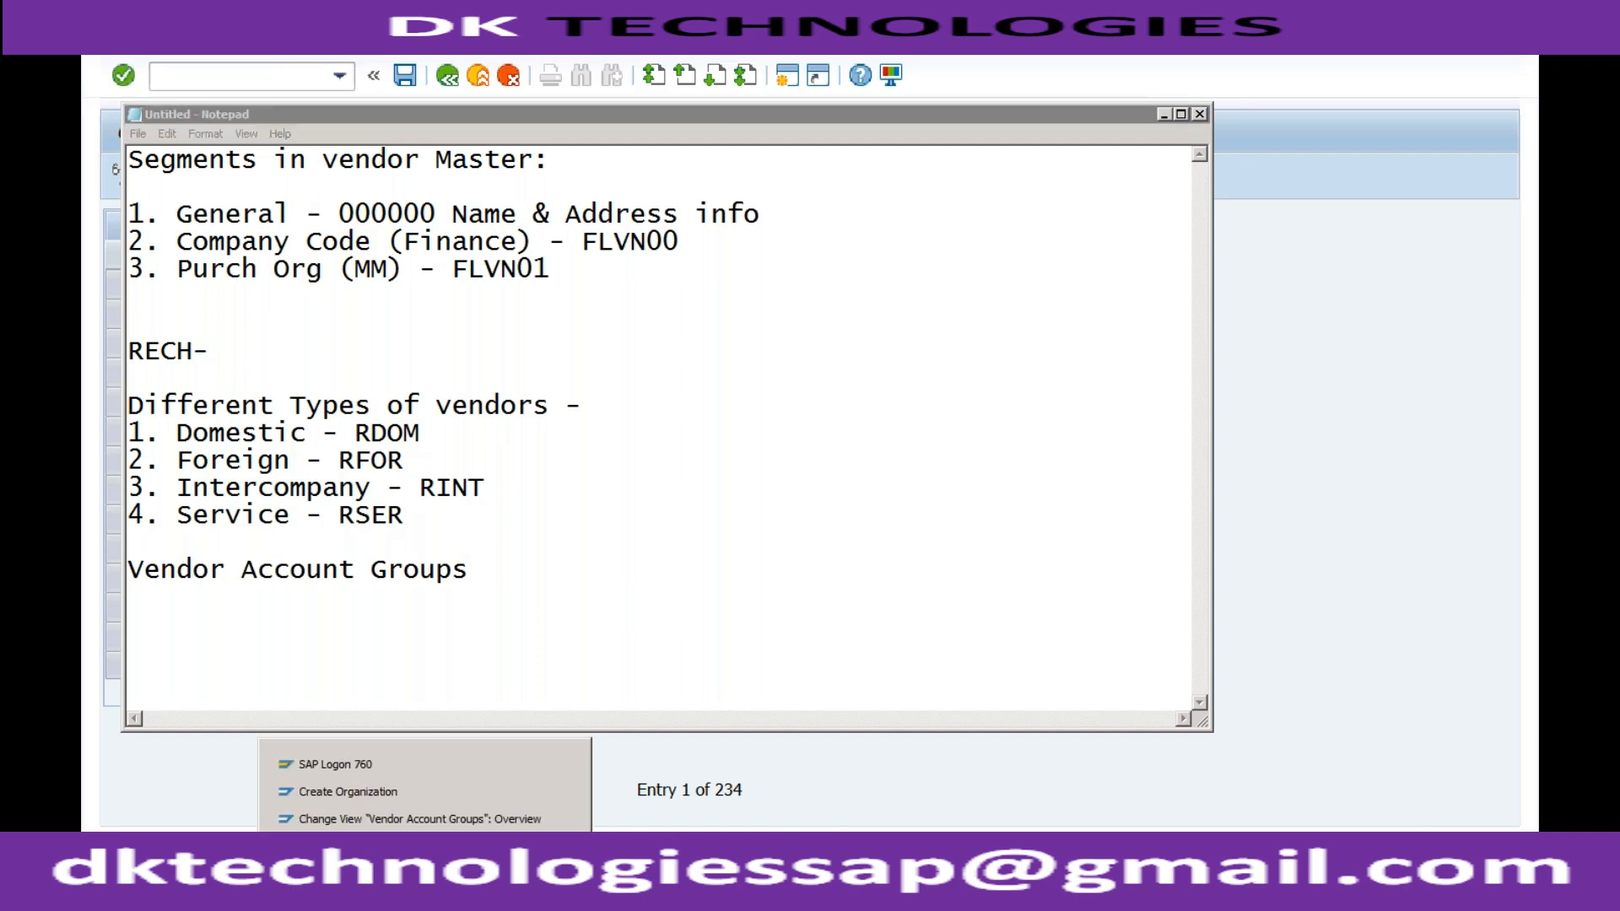
click(413, 818)
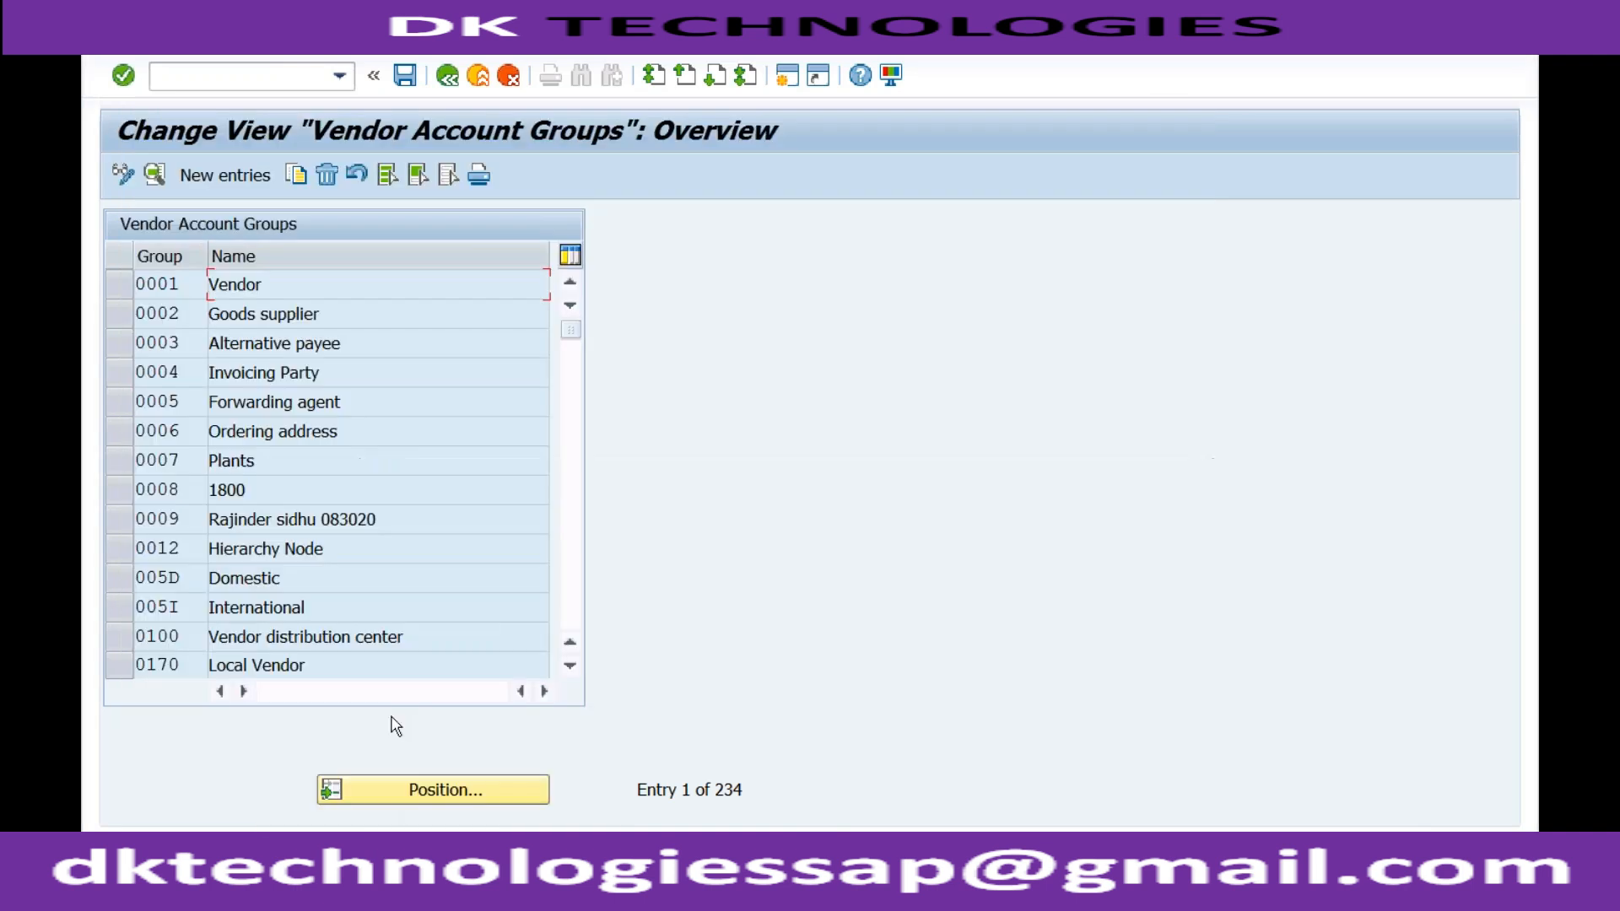
click(244, 175)
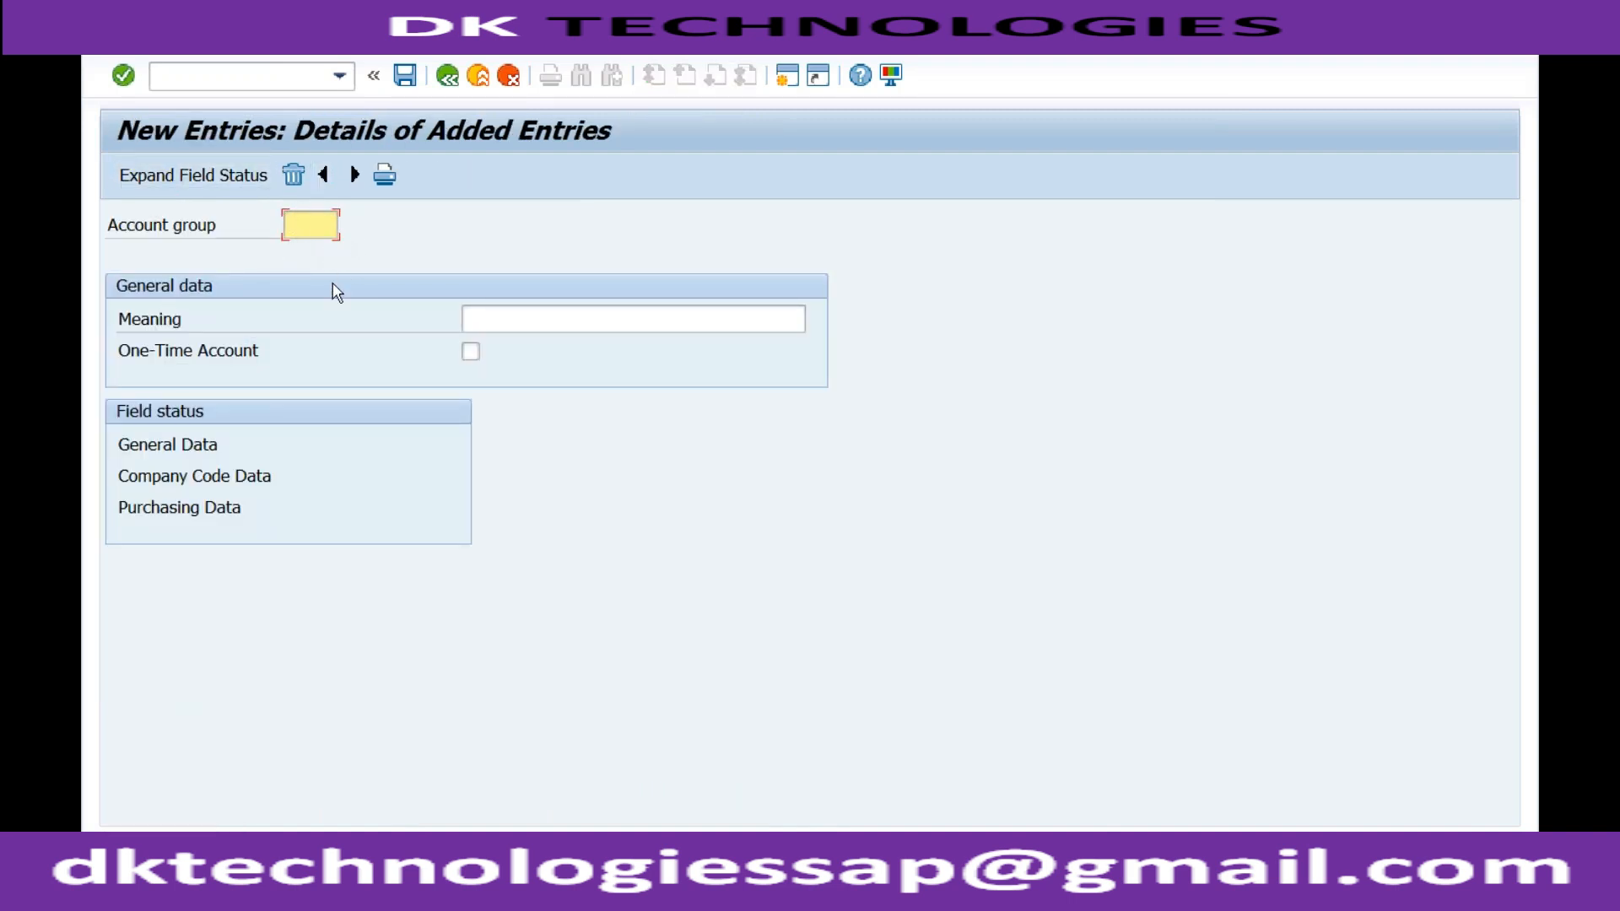
text(RDOM)
click(486, 319)
text(D)
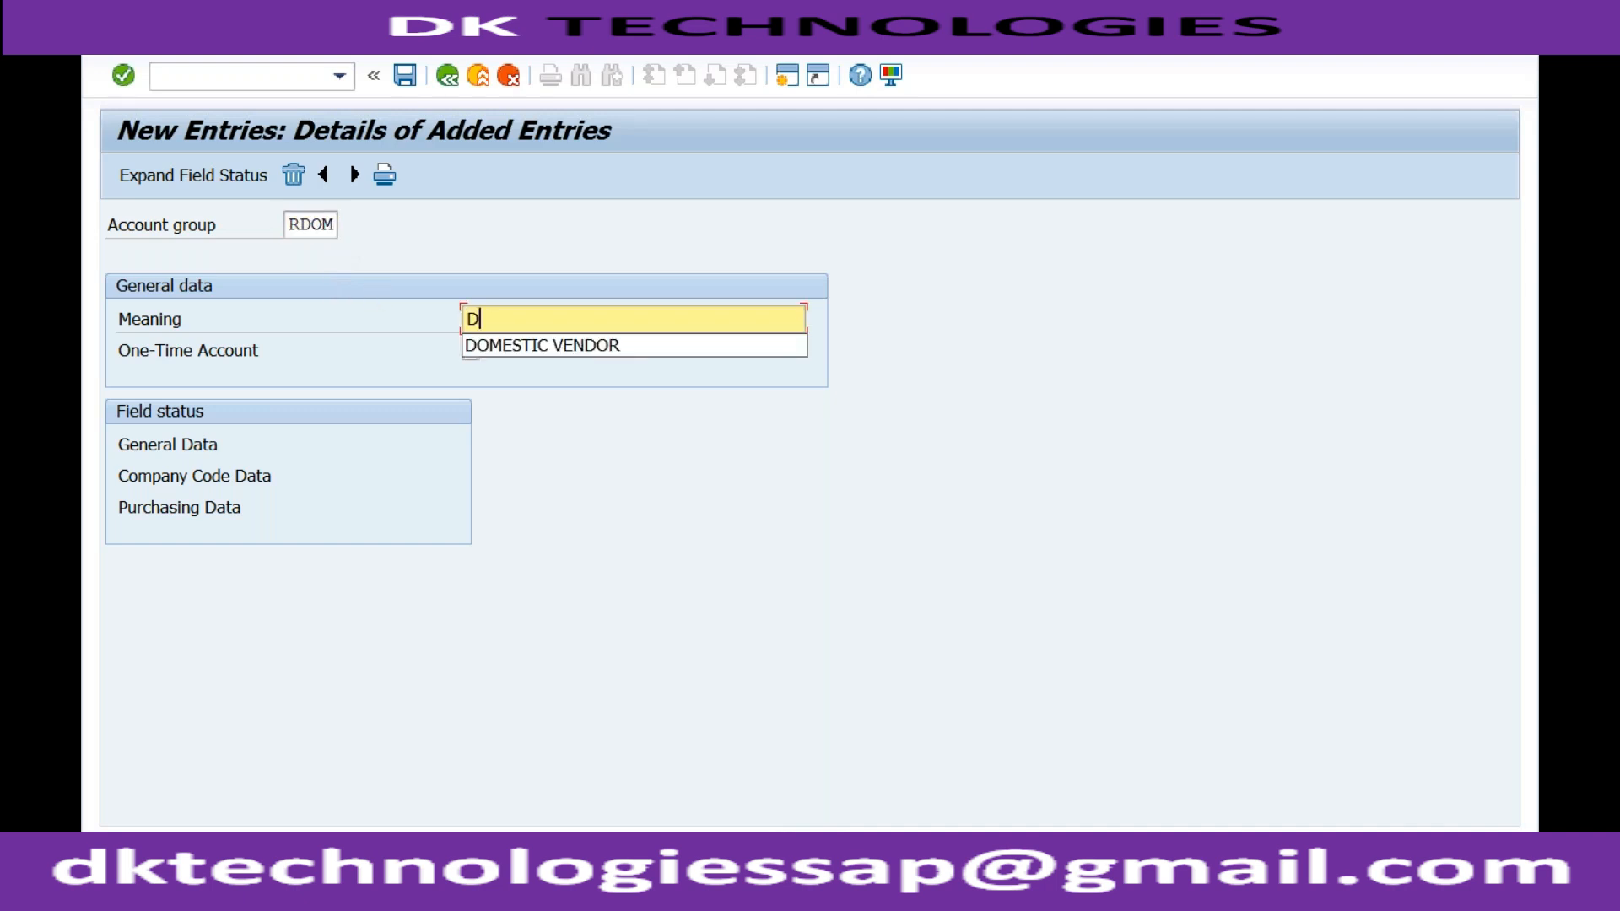
text(omestic Vendors for )
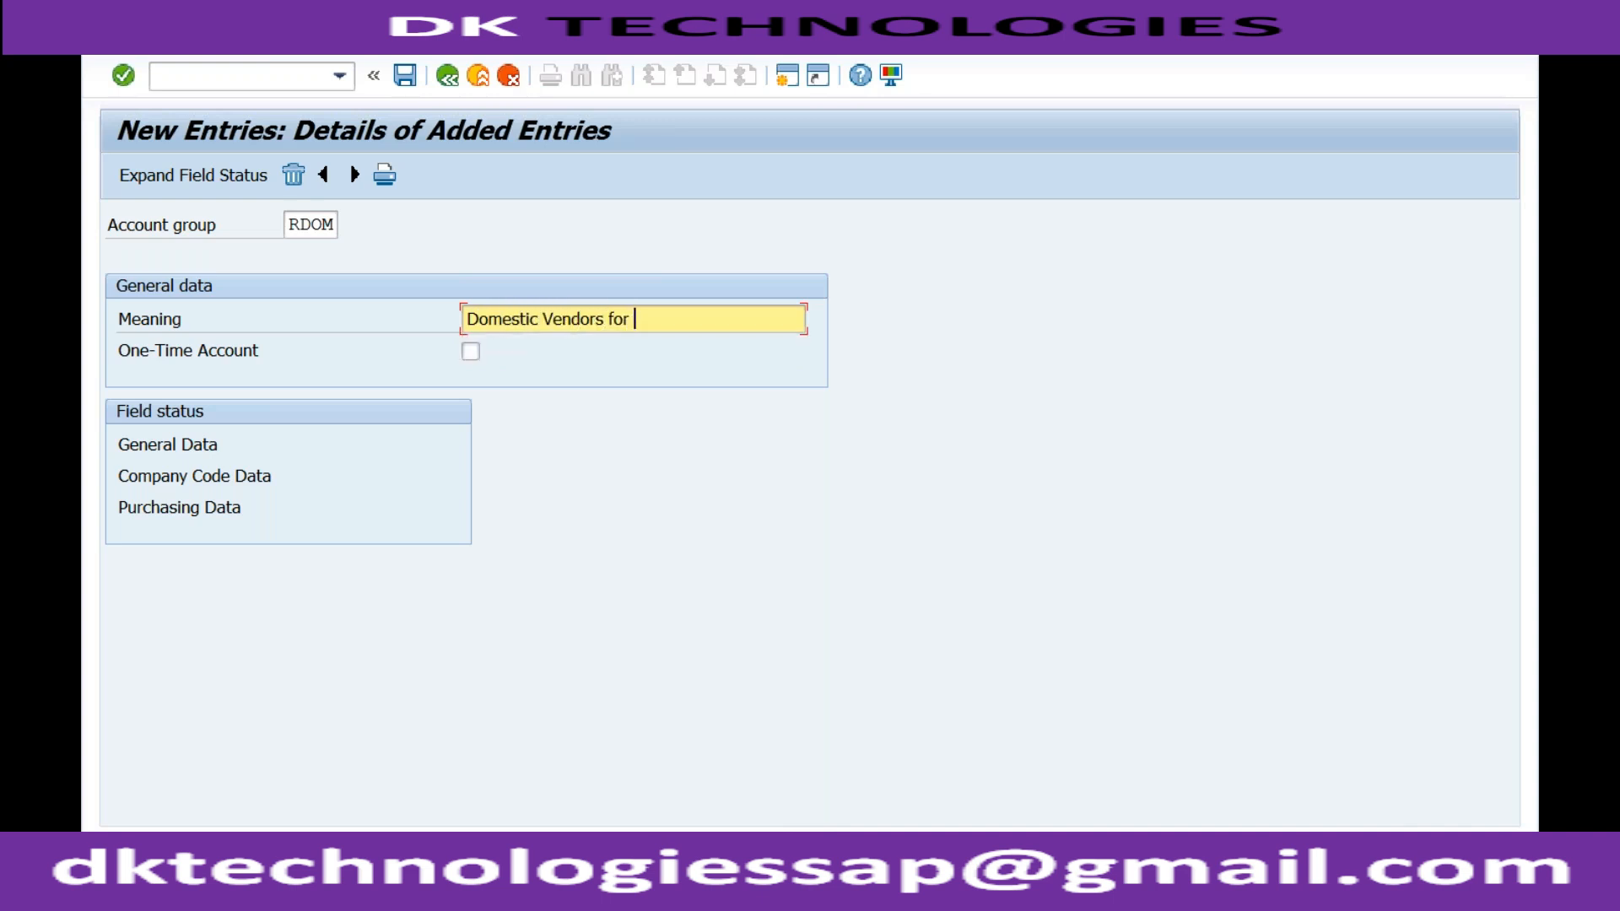
text(RECH)
key(ctrl+s)
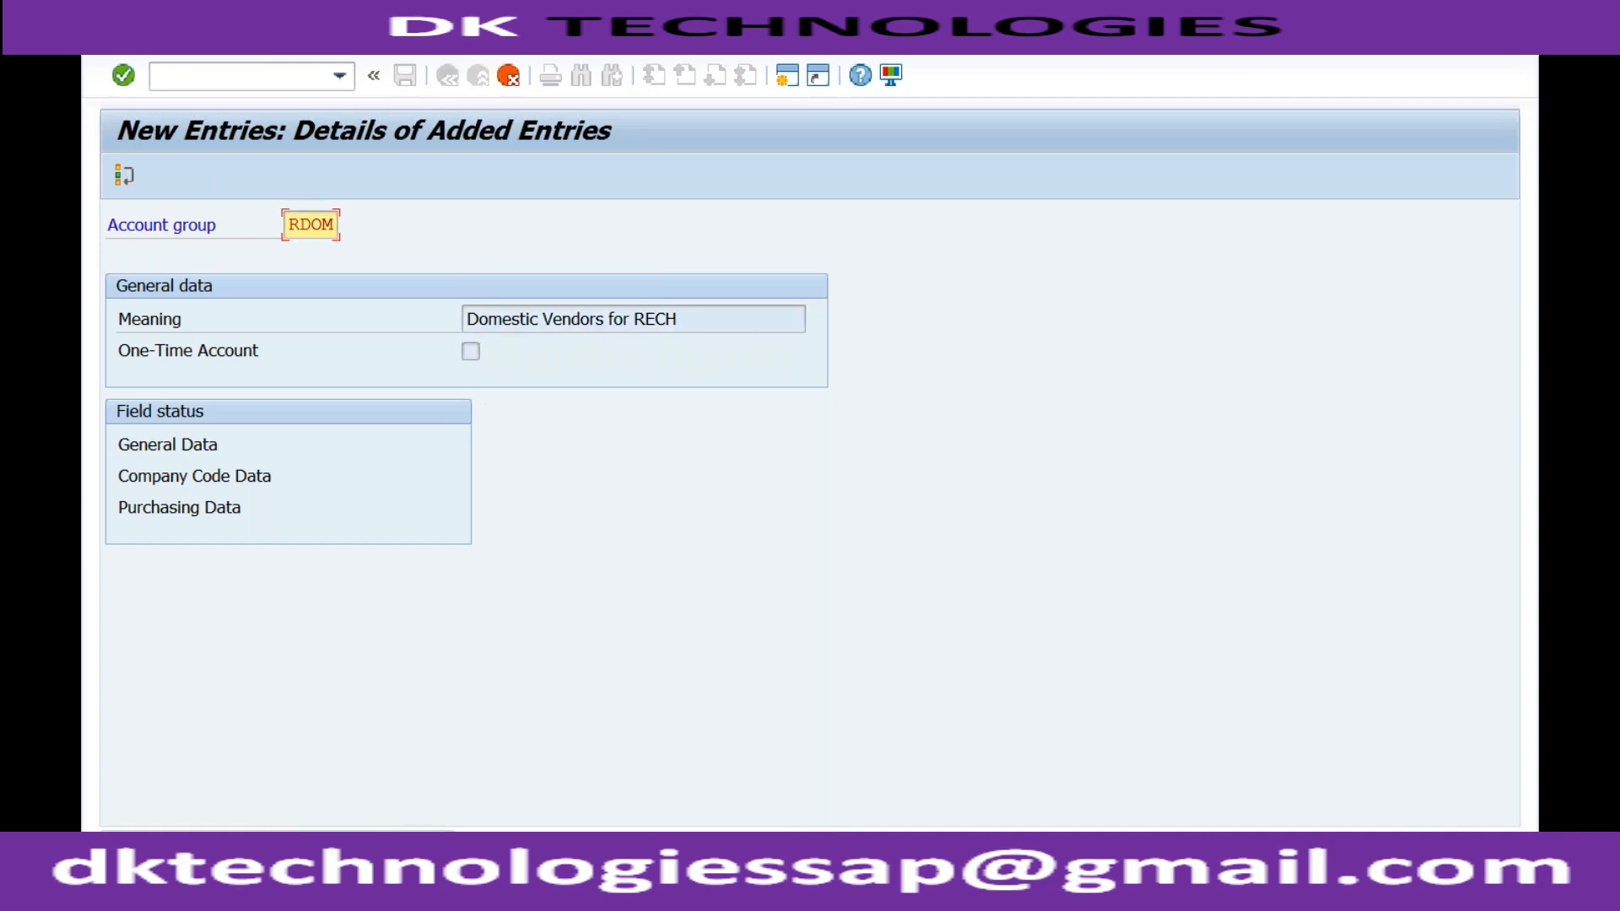
Set the new entry's account group code to RDO1 and confirm it
click(312, 224)
click(335, 224)
key(BackSpace)
text(1)
key(Return)
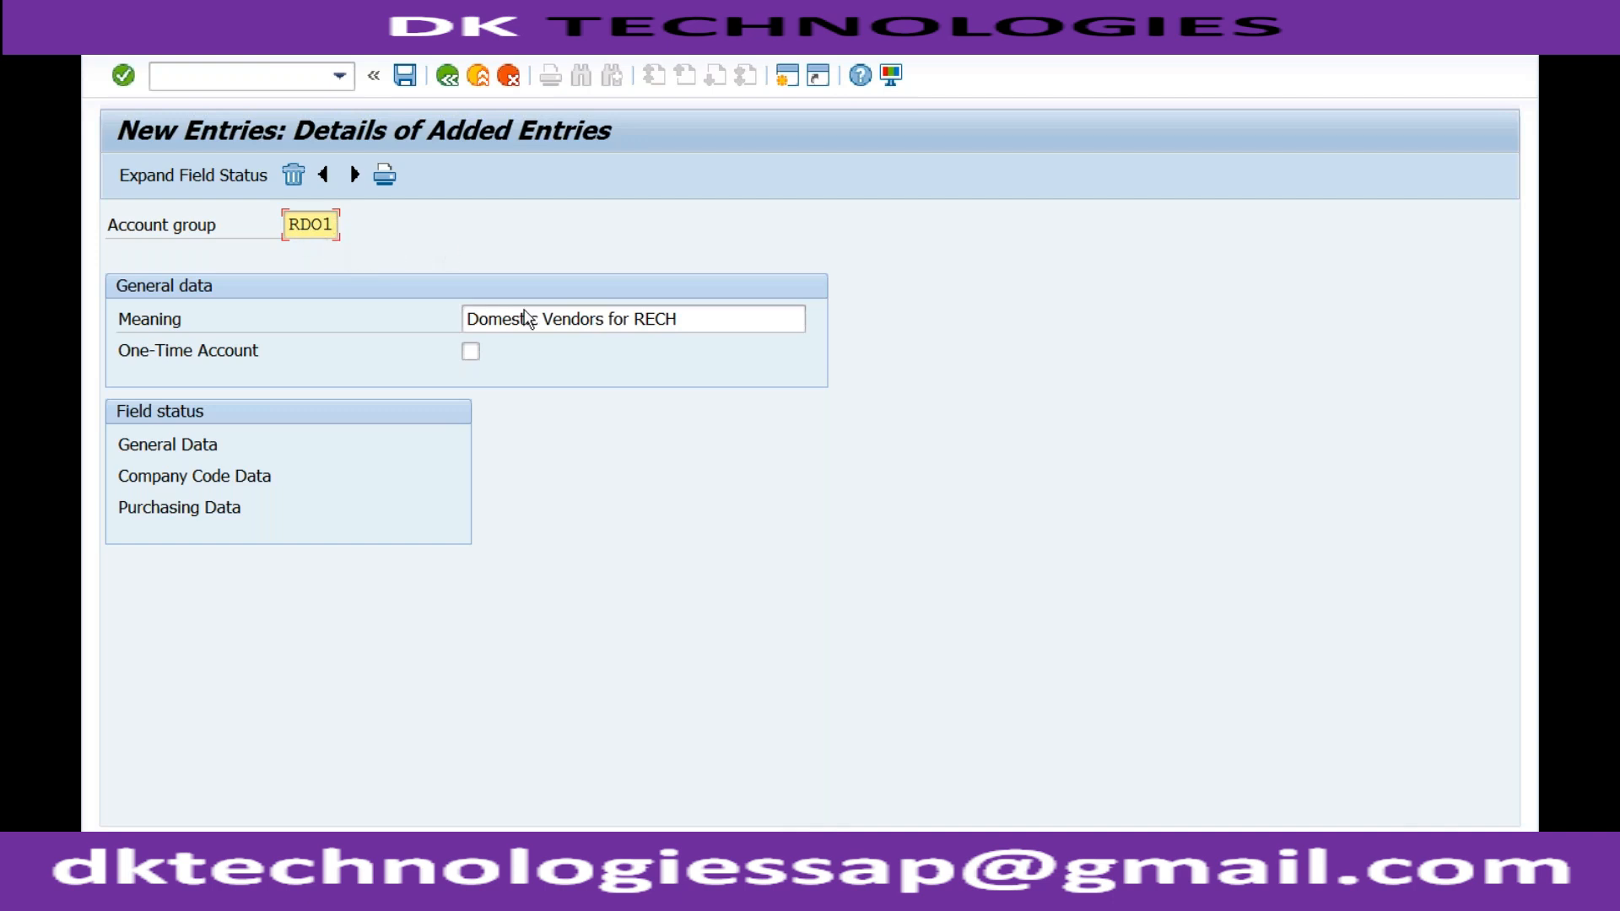
click(690, 319)
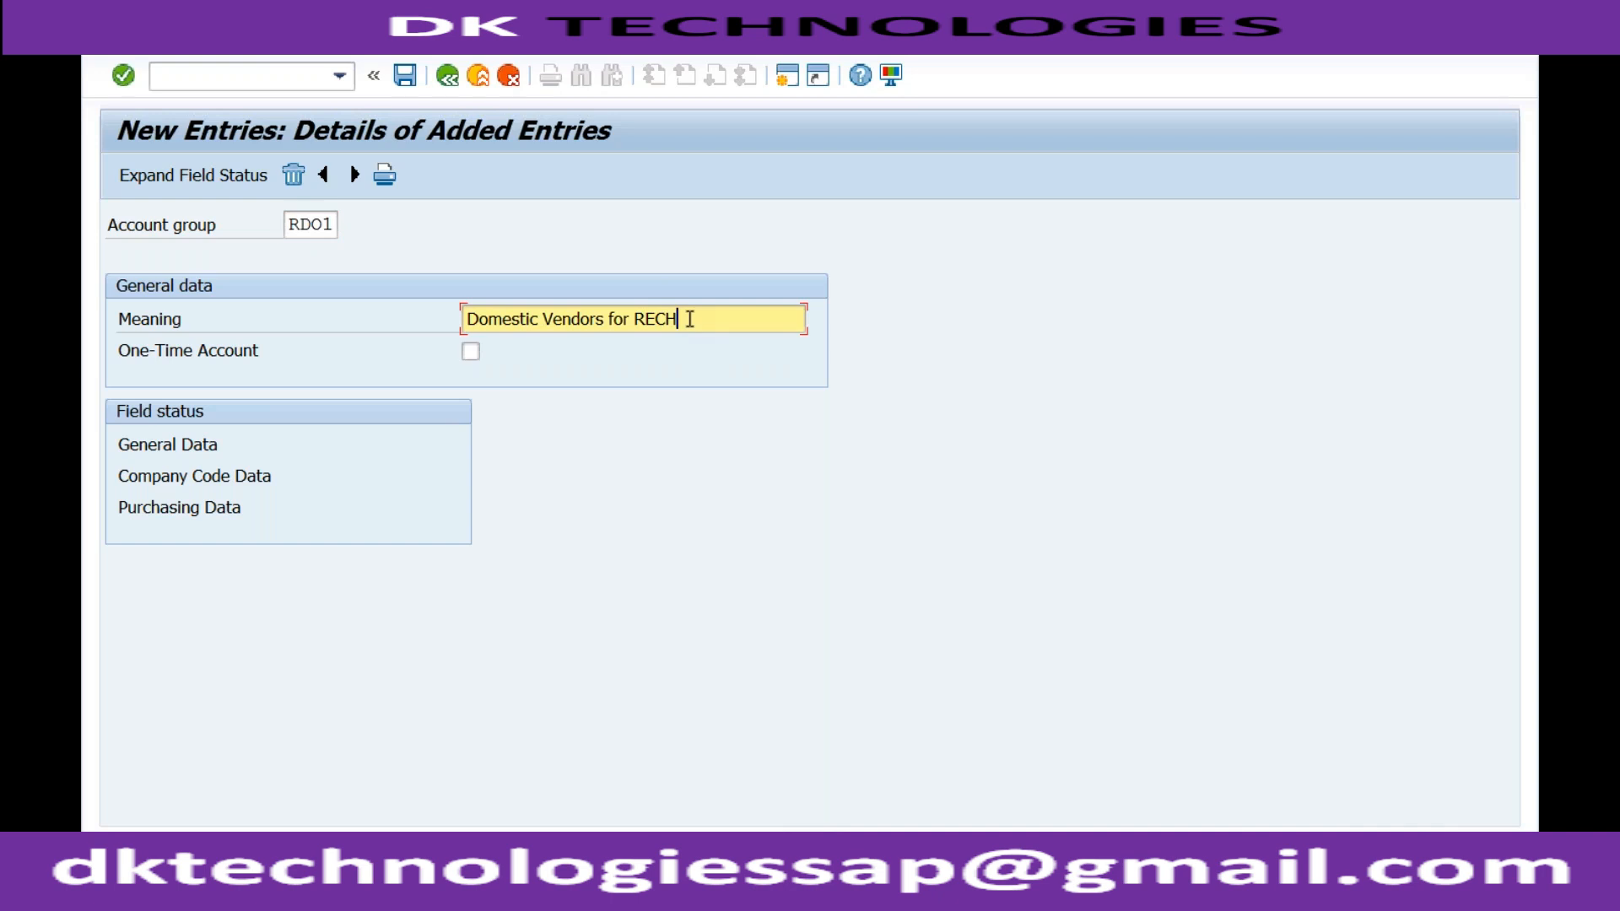
click(312, 224)
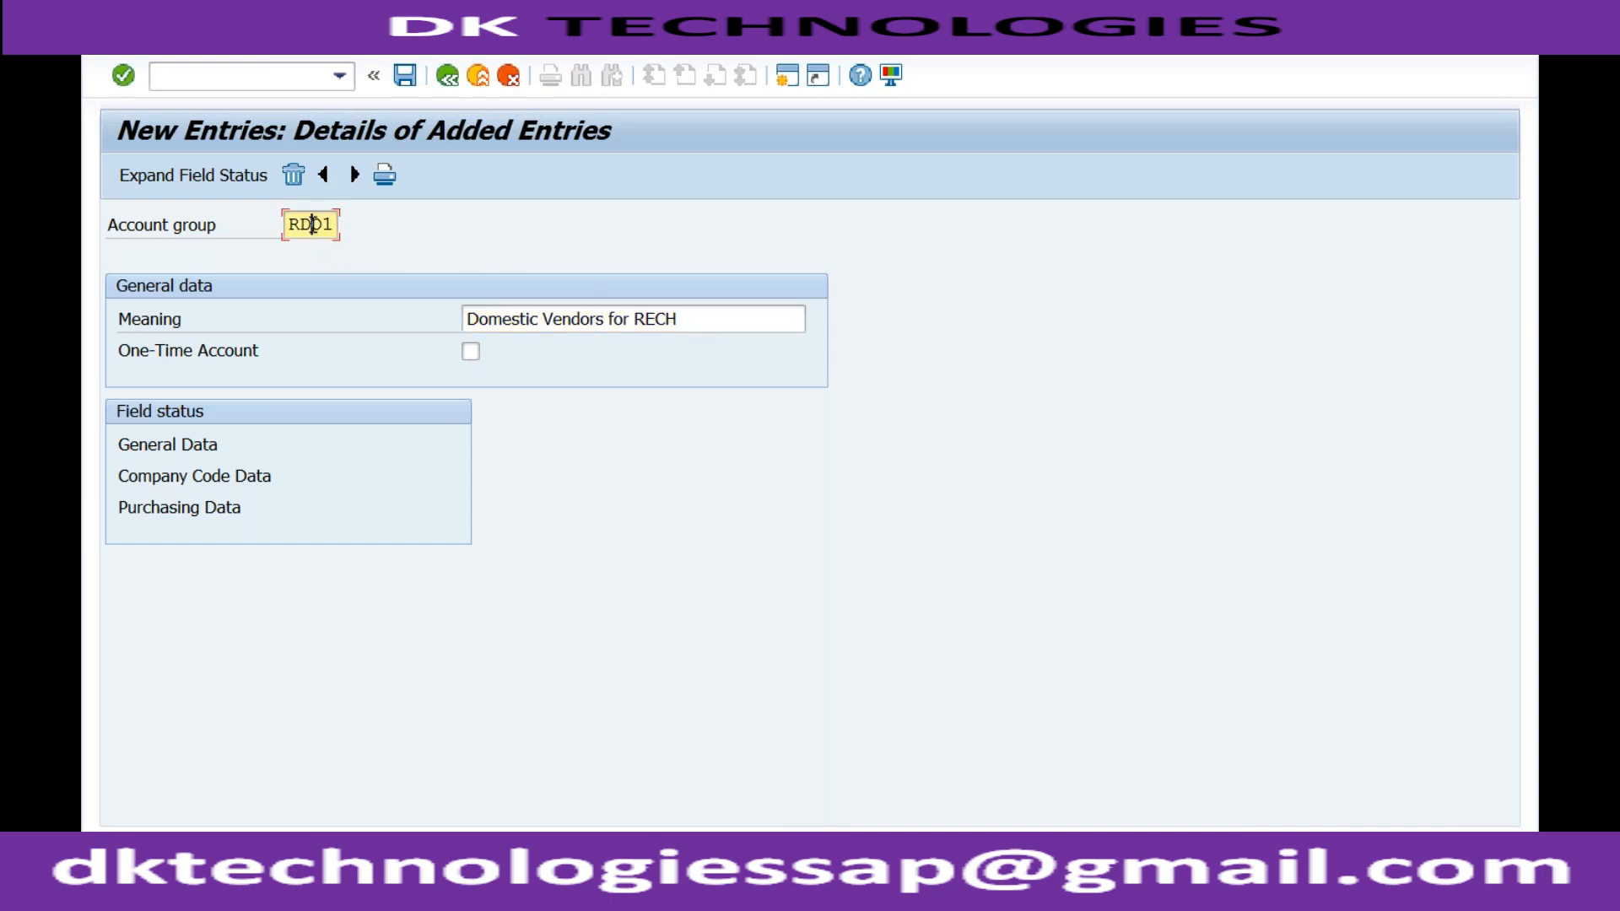
click(701, 319)
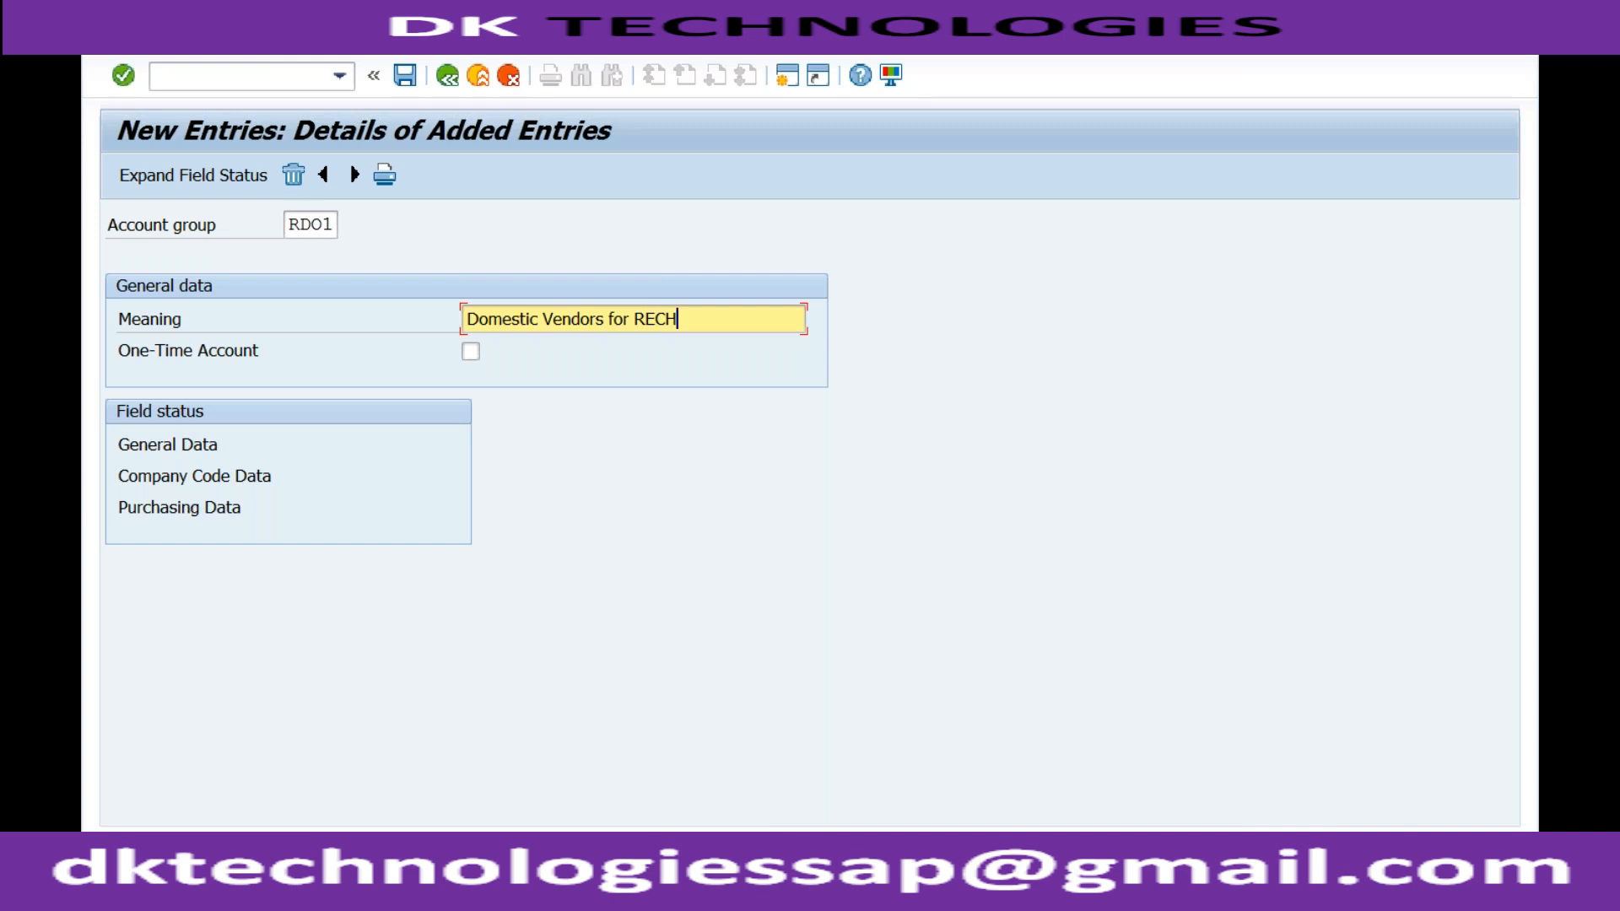
Look at the name fields on the Create Organization screen and return to the new account group entry
click(534, 791)
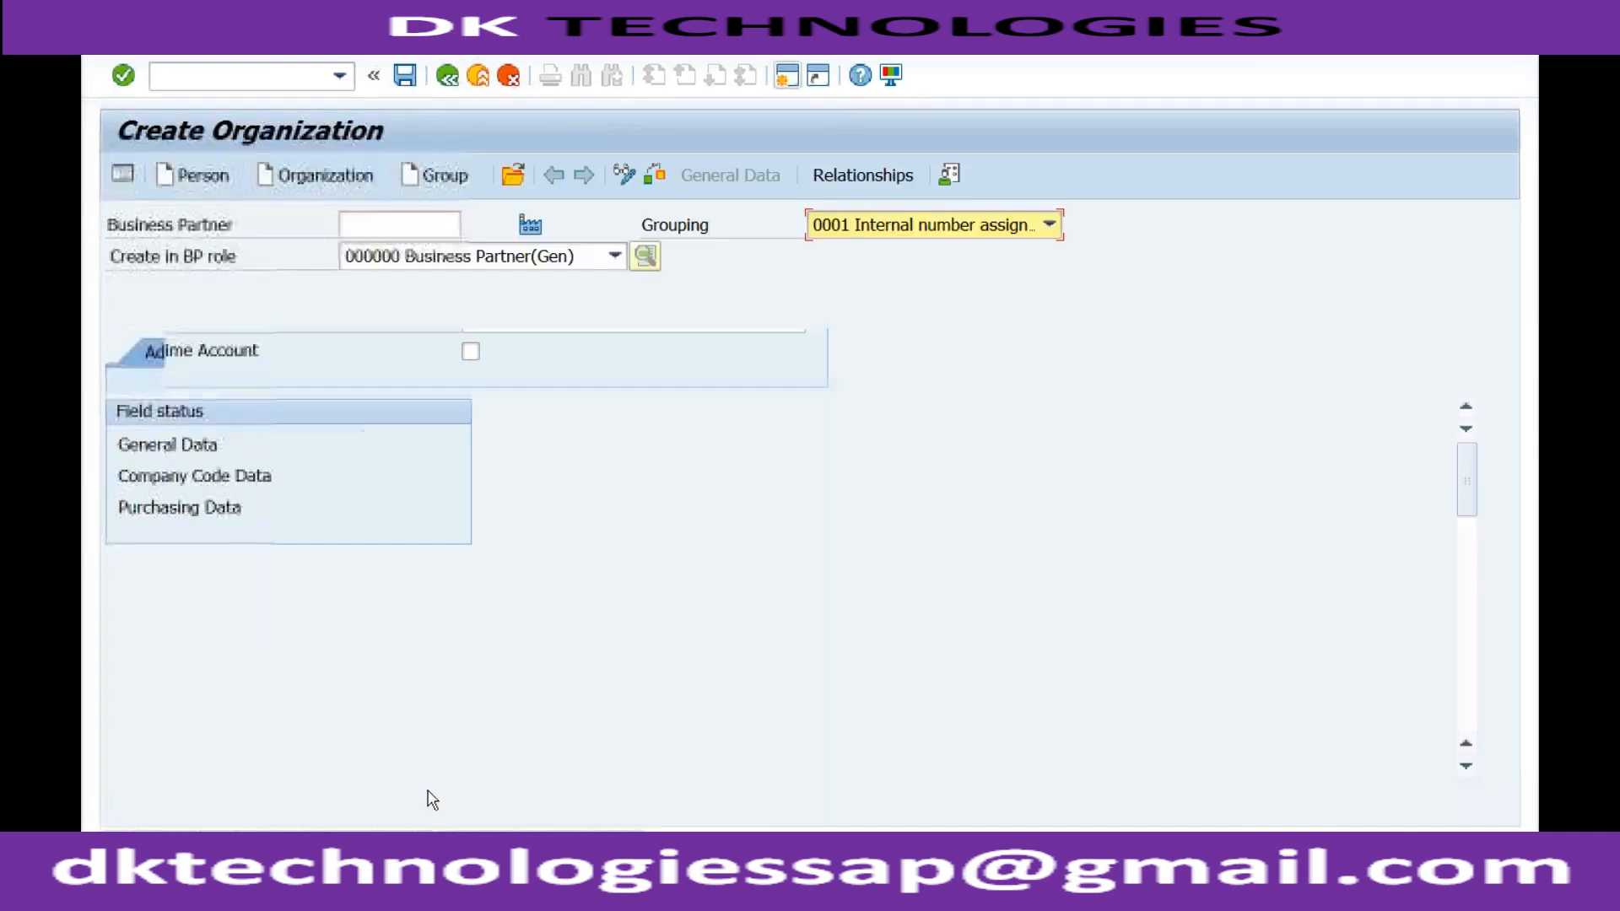
click(408, 475)
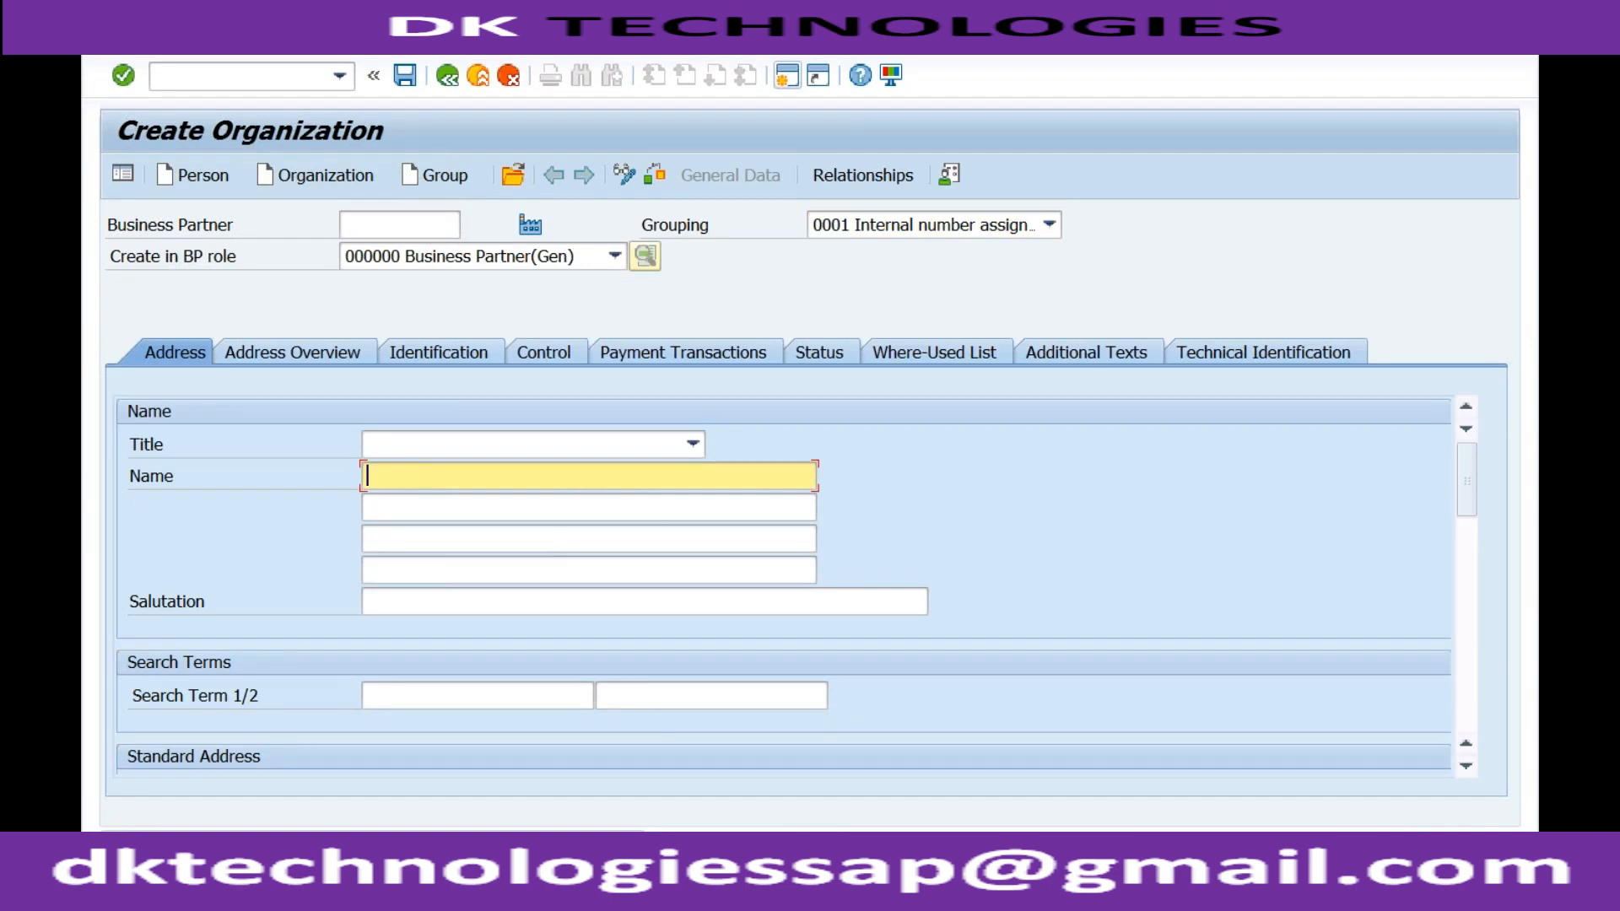
click(425, 865)
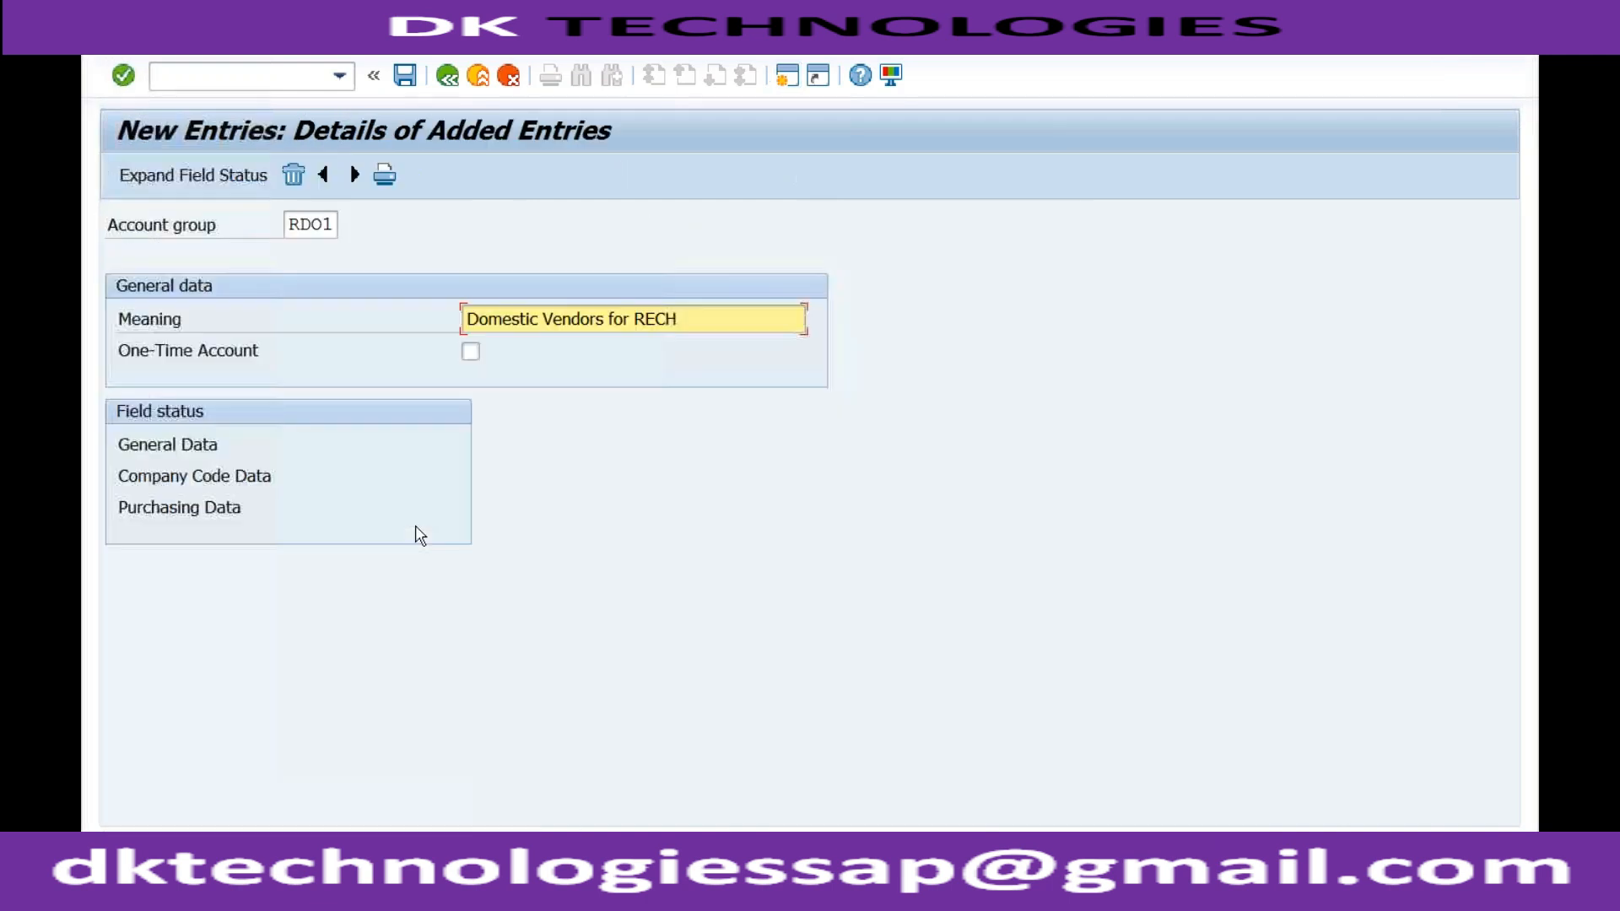
Make Reconciliation account a required entry in the account management field status of RDO1's company code data, and save under the RECH customizing request
click(197, 448)
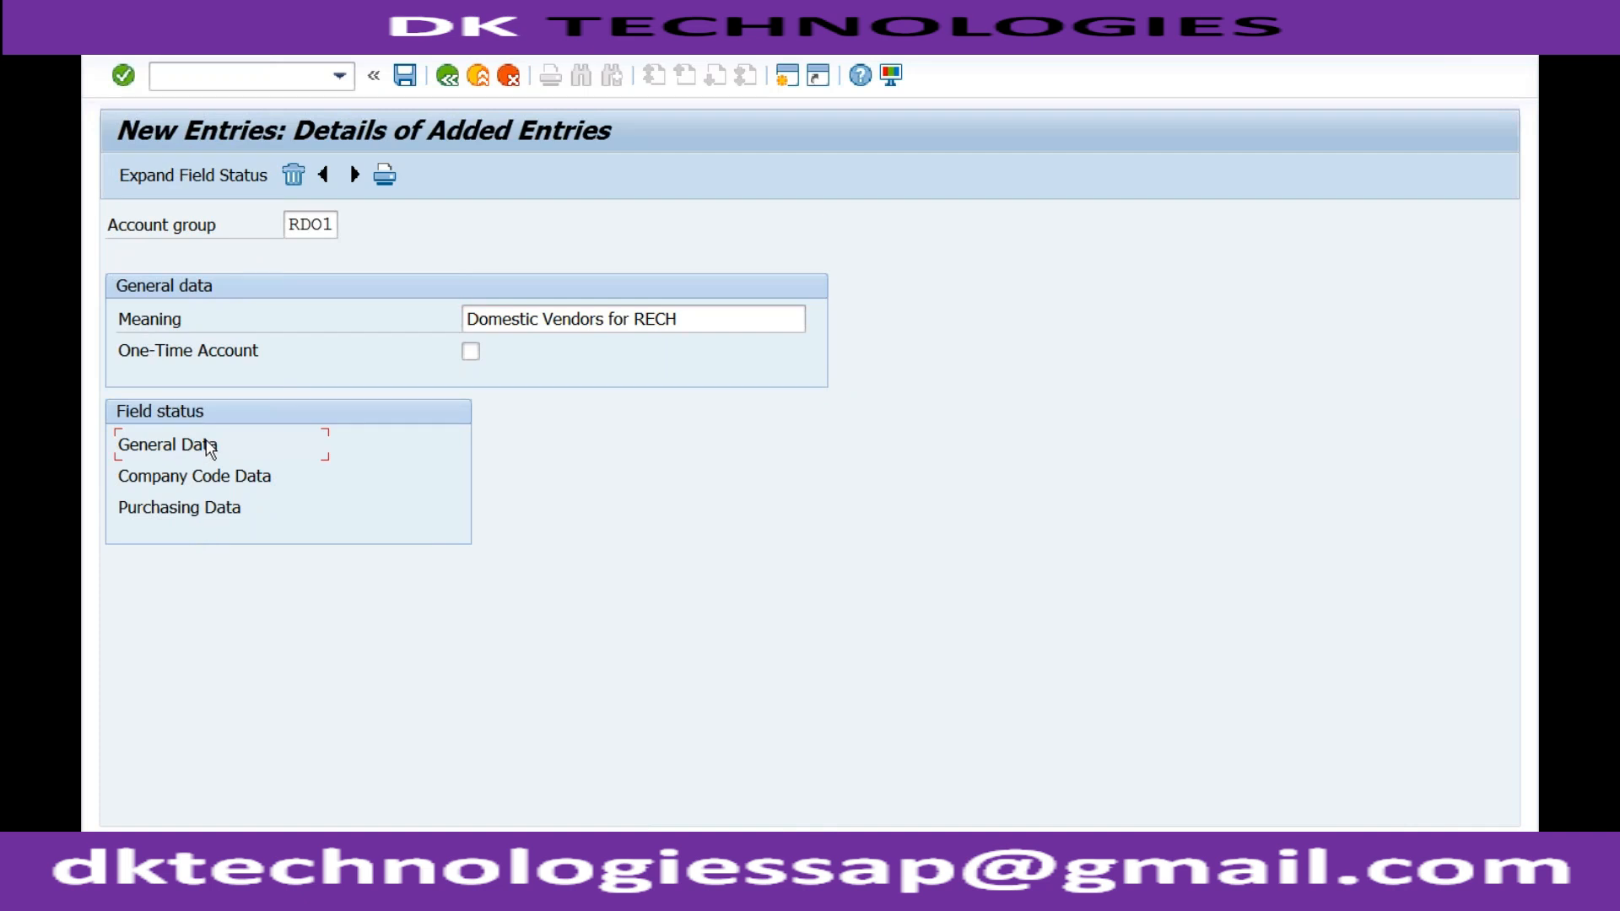
double_click(198, 485)
double_click(217, 414)
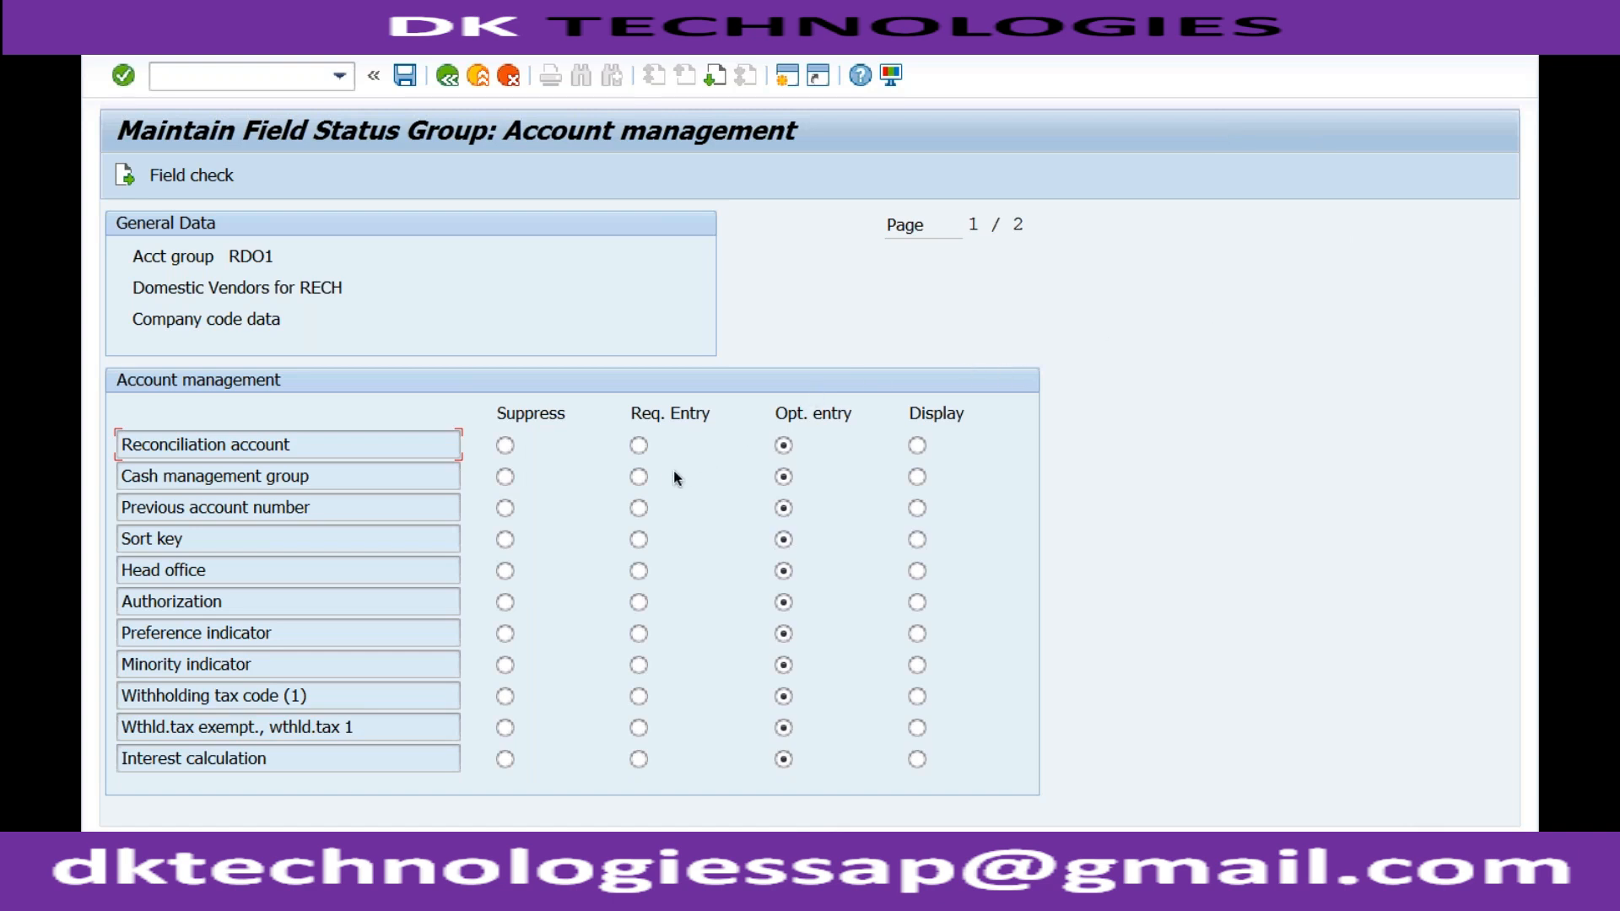
click(639, 445)
click(349, 448)
click(275, 258)
click(406, 78)
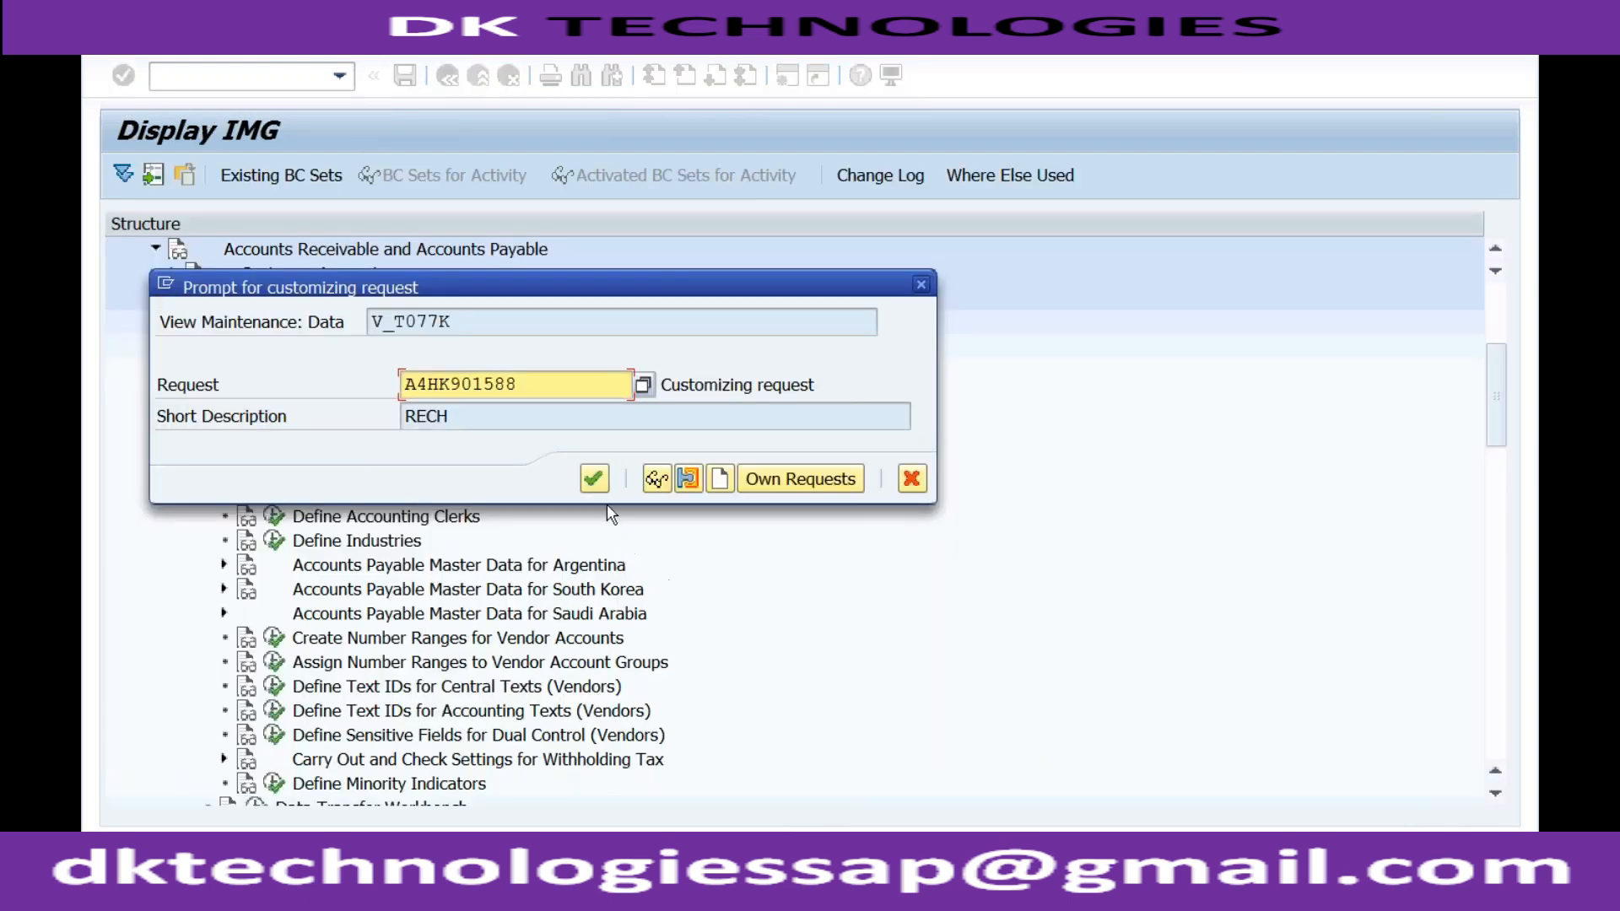
click(595, 479)
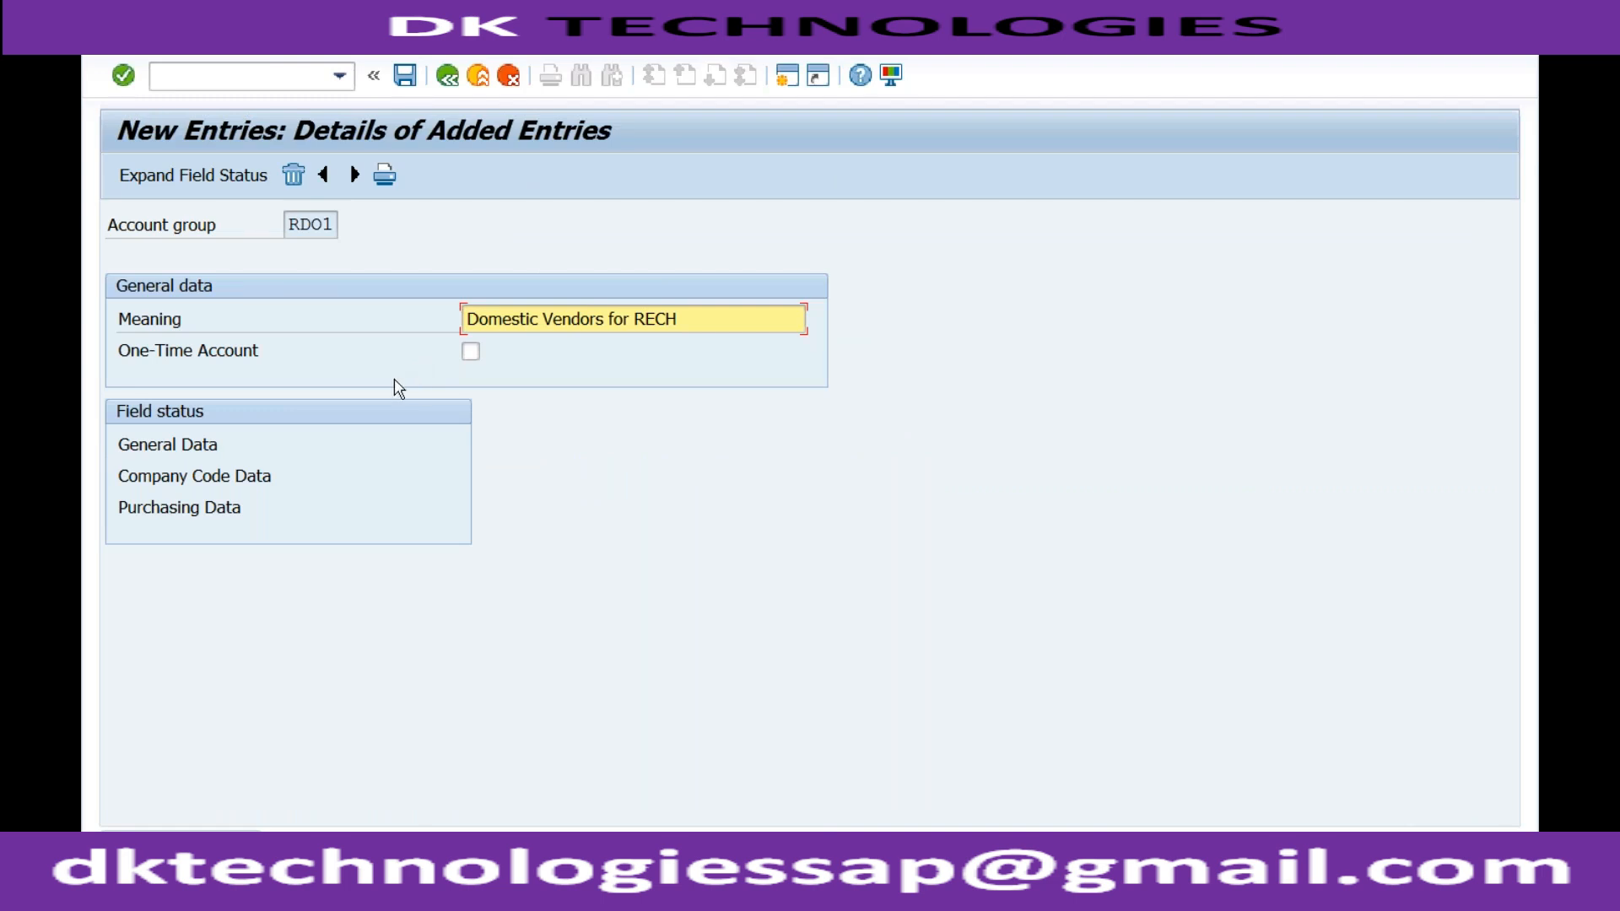
Make Sort key a required entry in RDO1's company code account management fields, save, and return to the account group overview
double_click(218, 478)
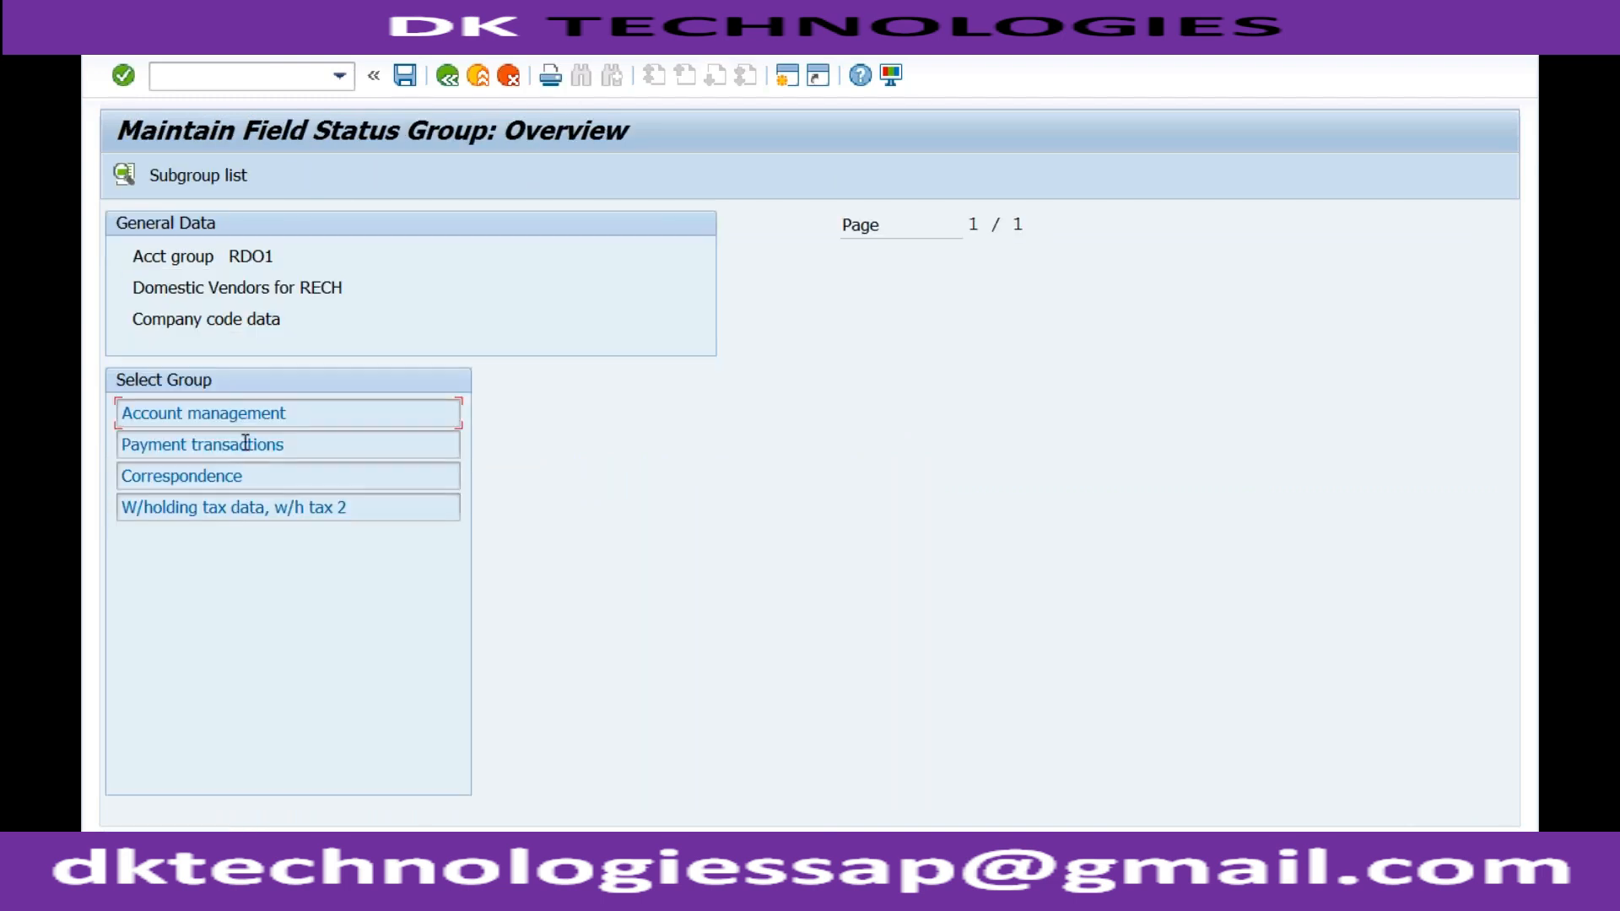
double_click(241, 412)
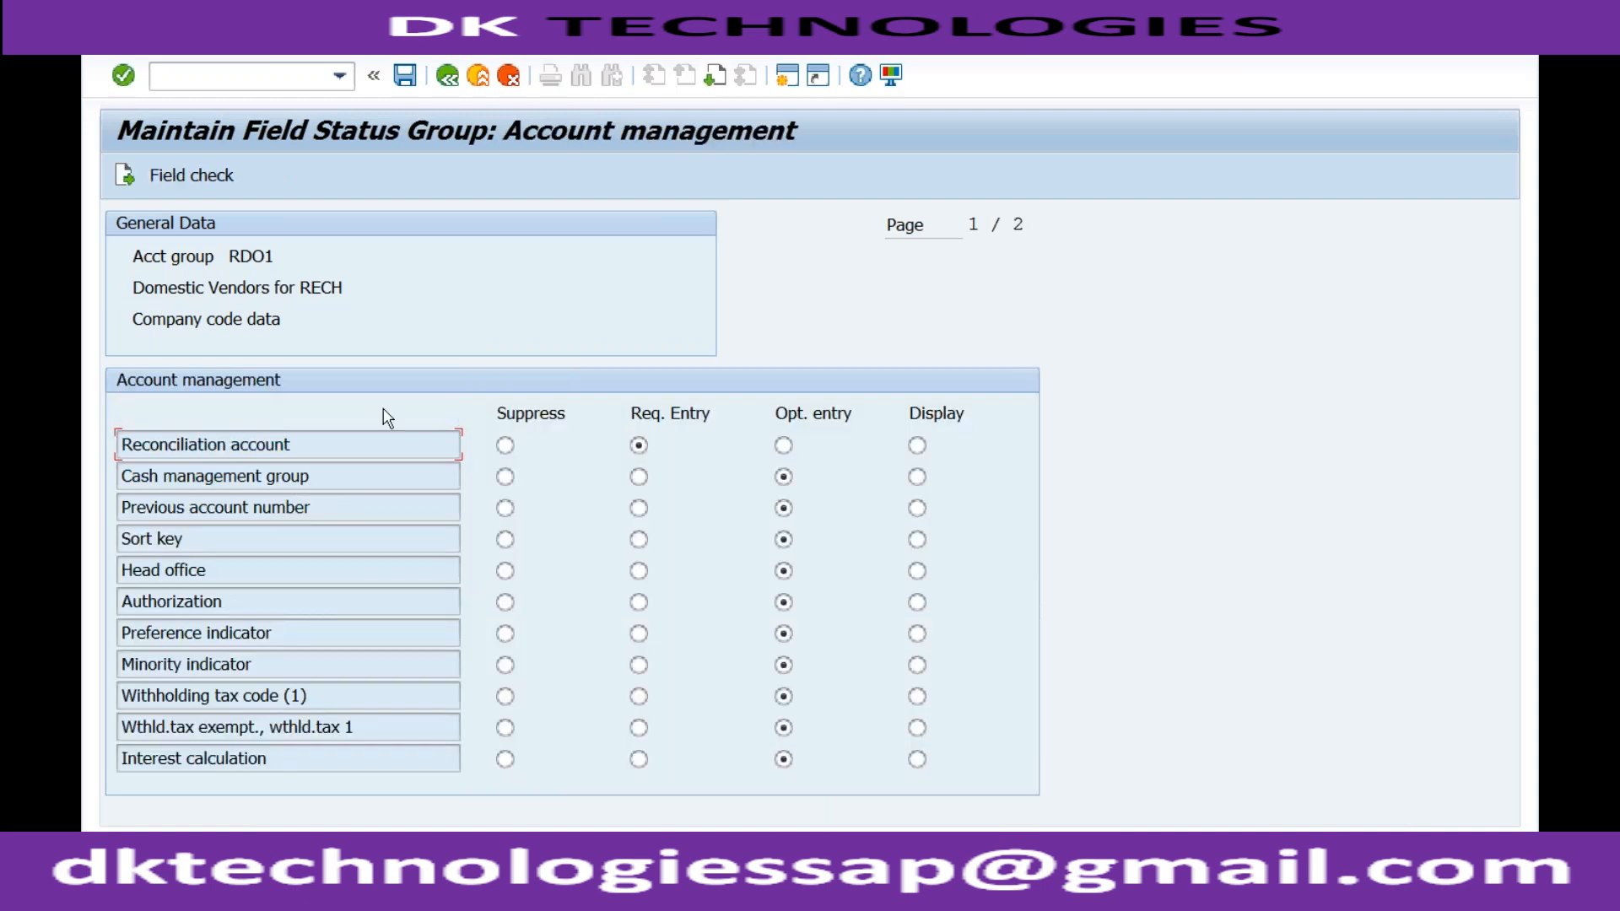
click(639, 540)
click(405, 76)
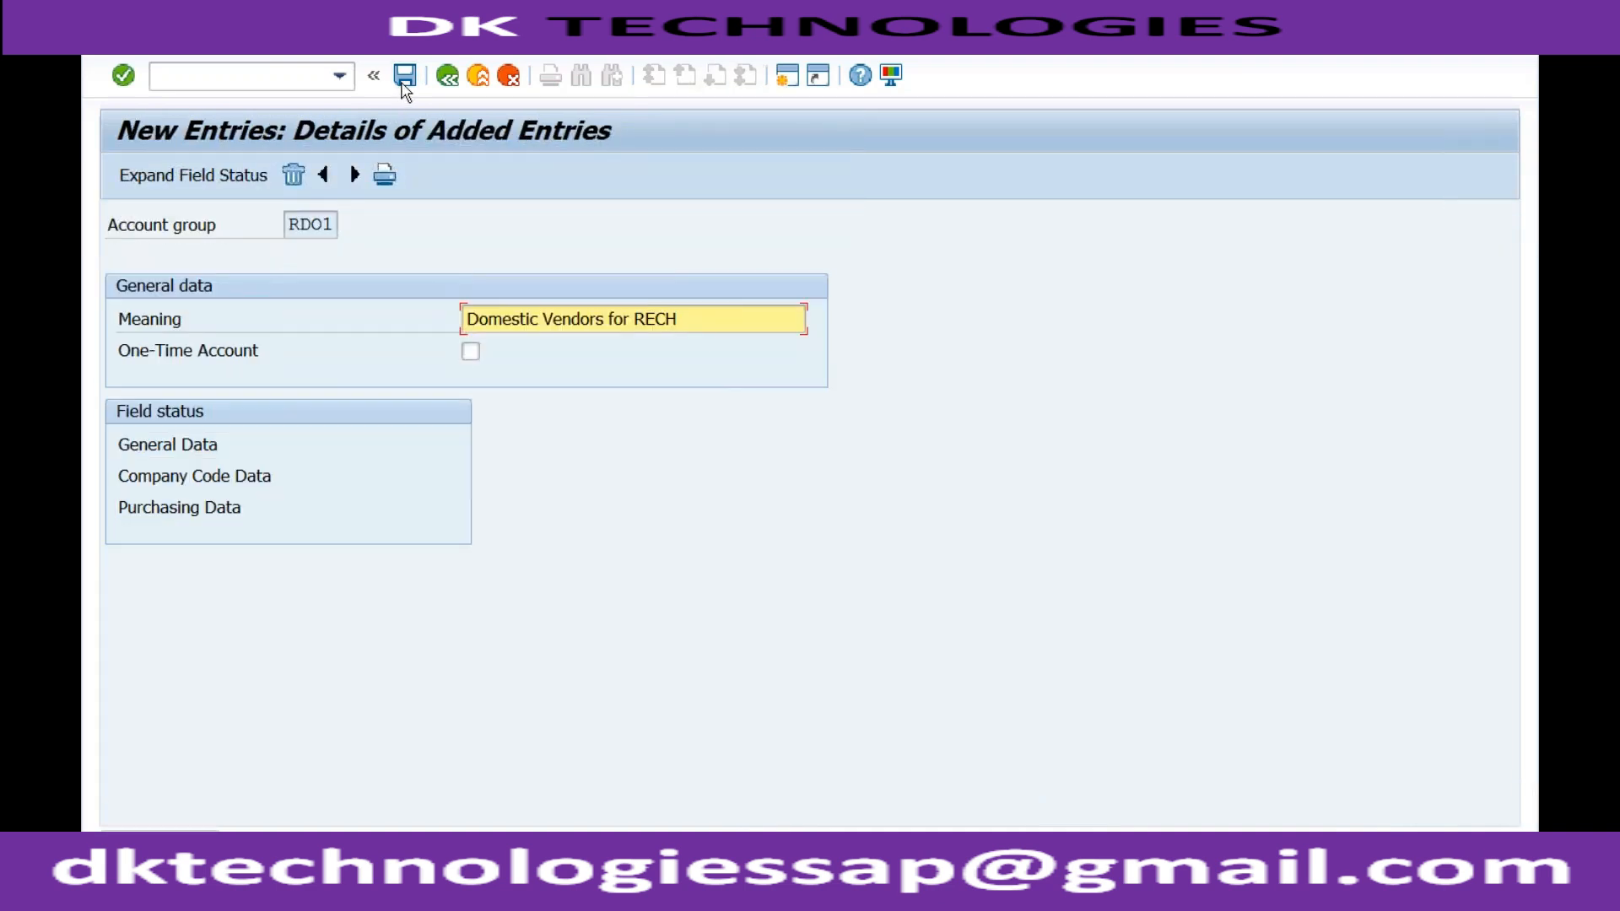
click(450, 78)
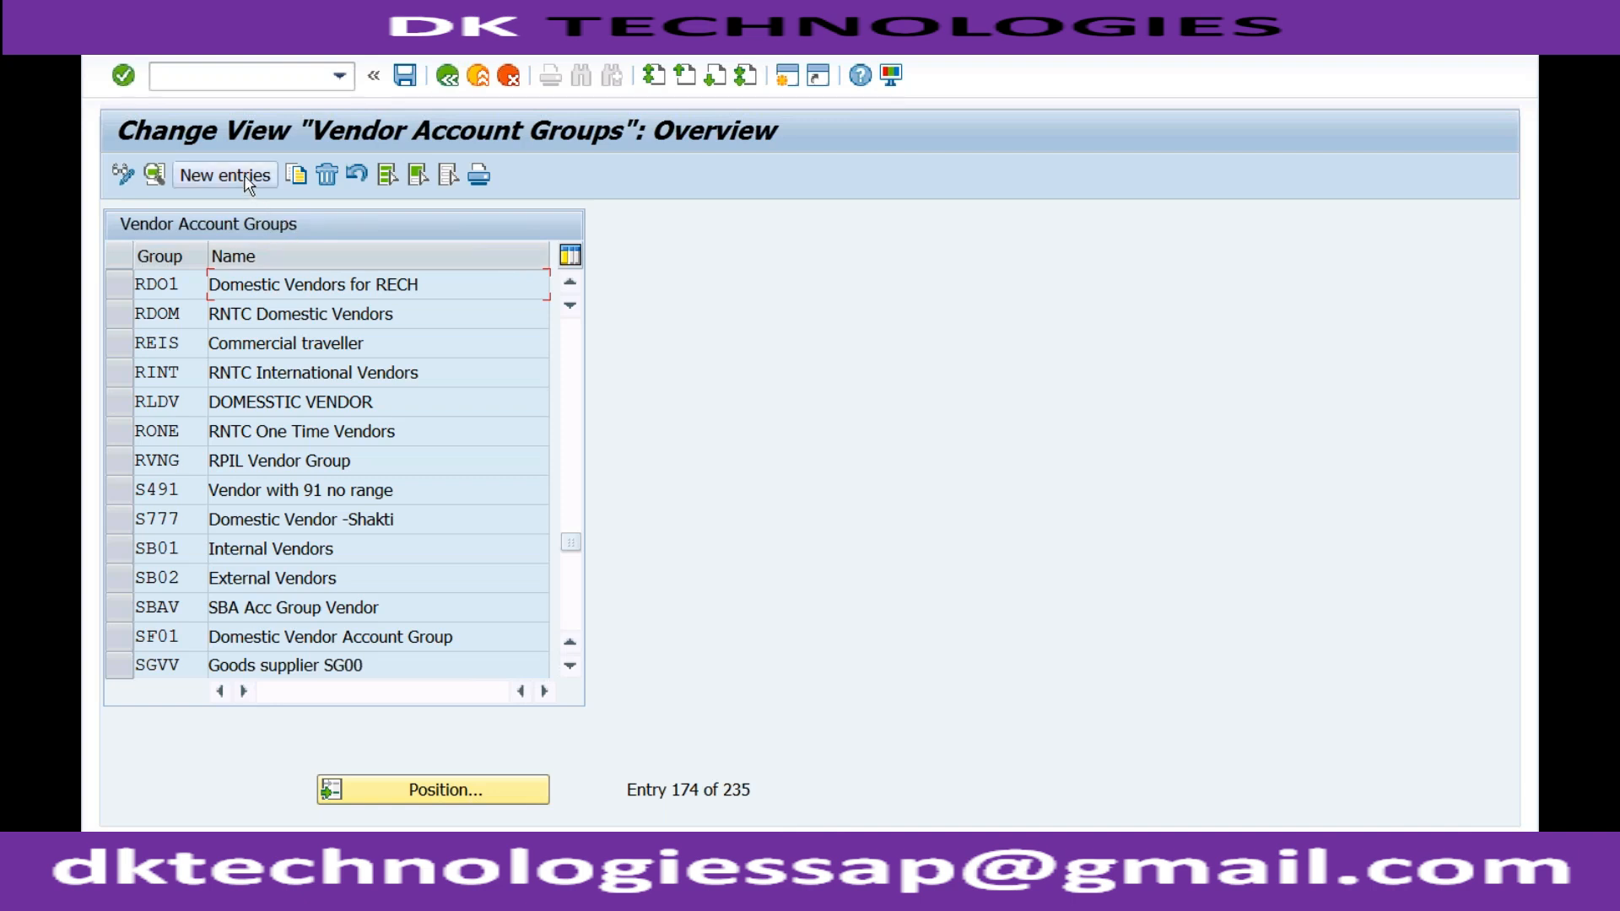
Copy account group RDO1 as RFOR with the meaning "Foreign Vendors for RECH"
click(119, 289)
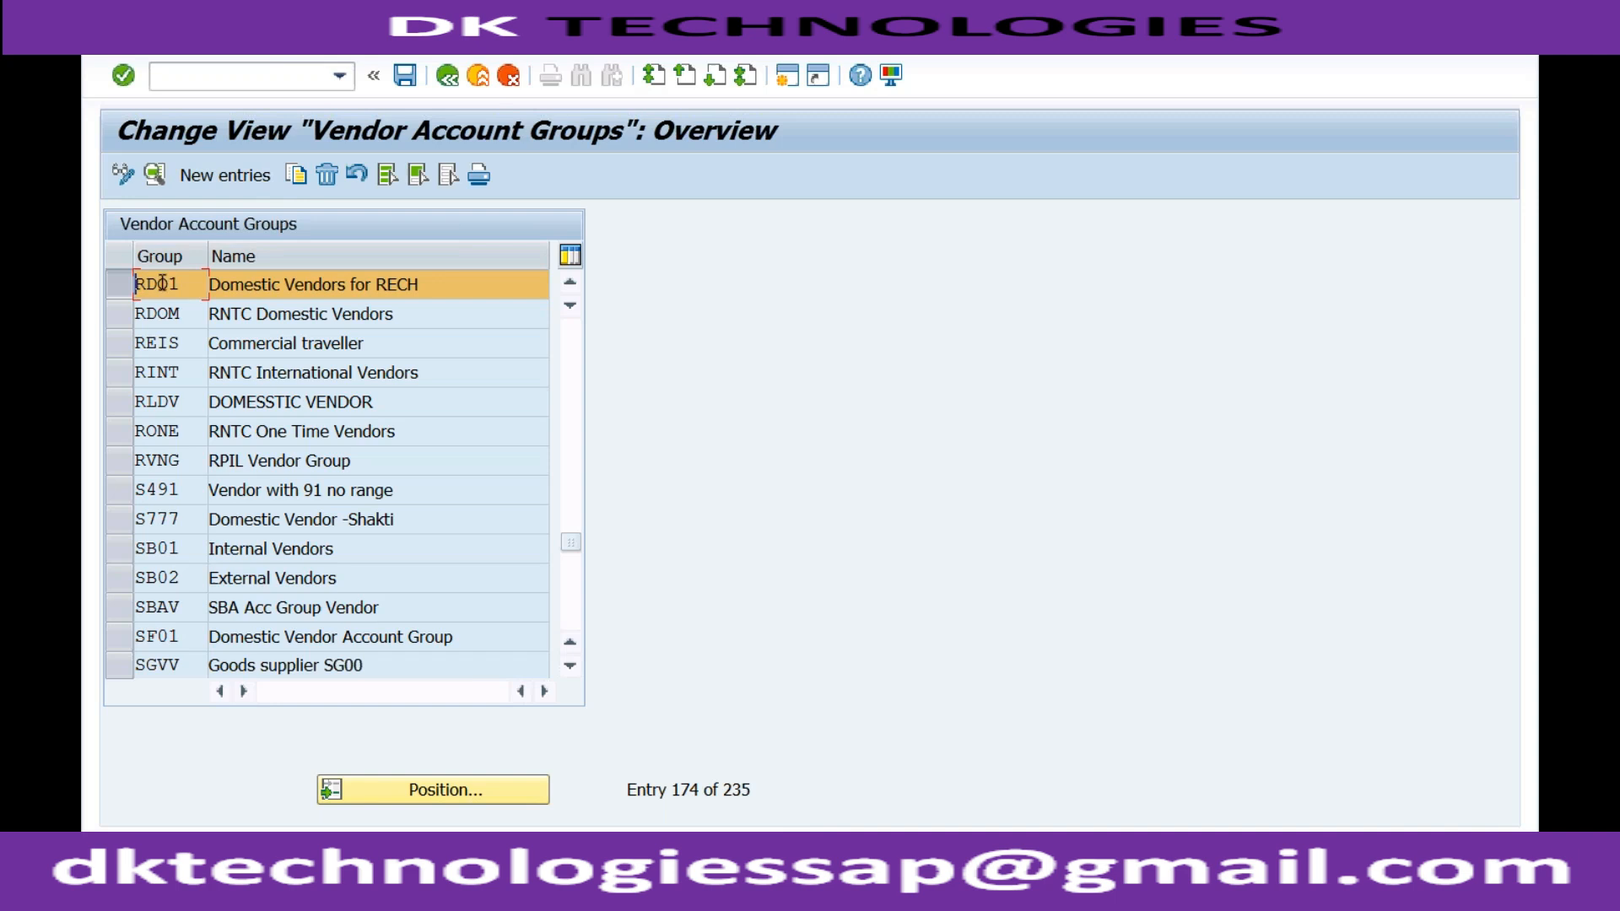
click(296, 177)
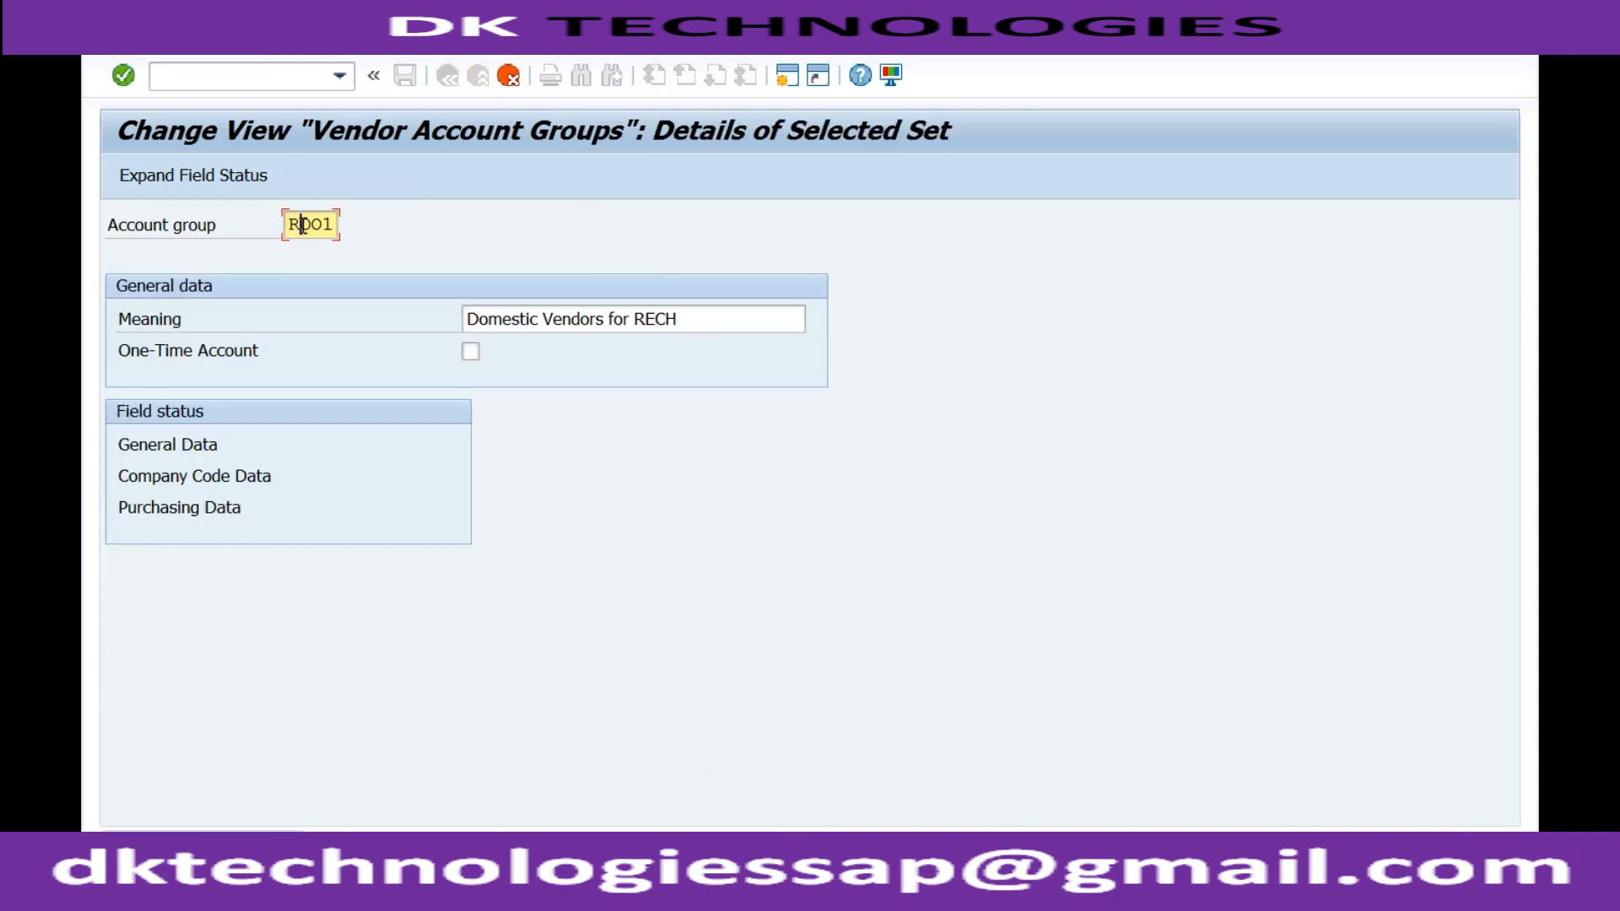
key(shift+Right)
key(shift+Right)
key(shift+Right)
text(FOR)
click(470, 319)
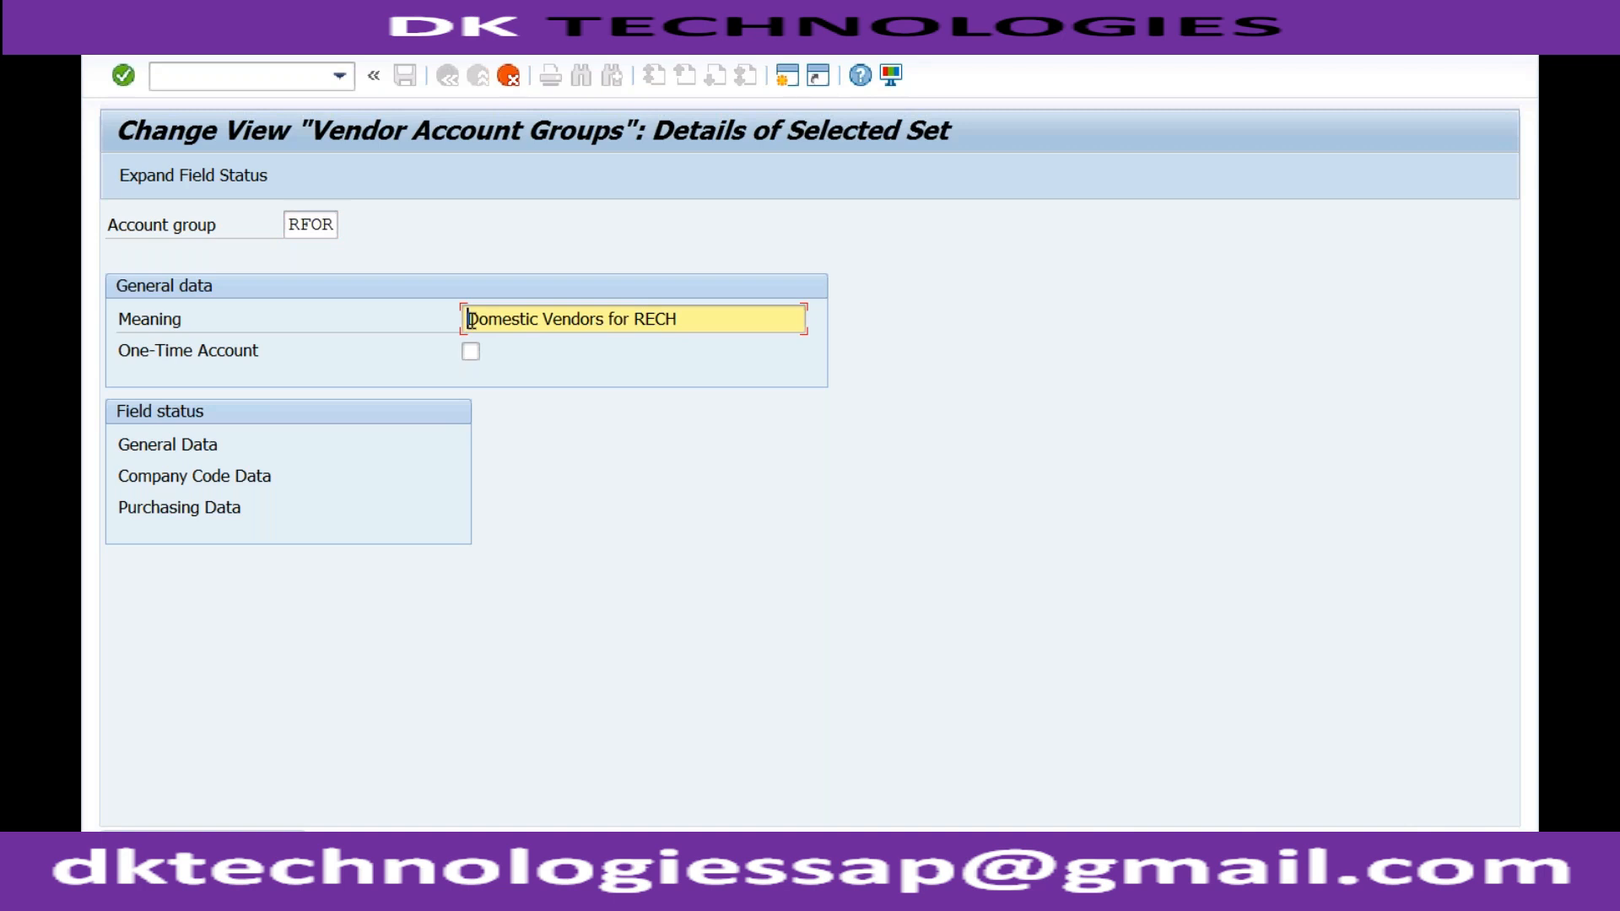
text(Foreign)
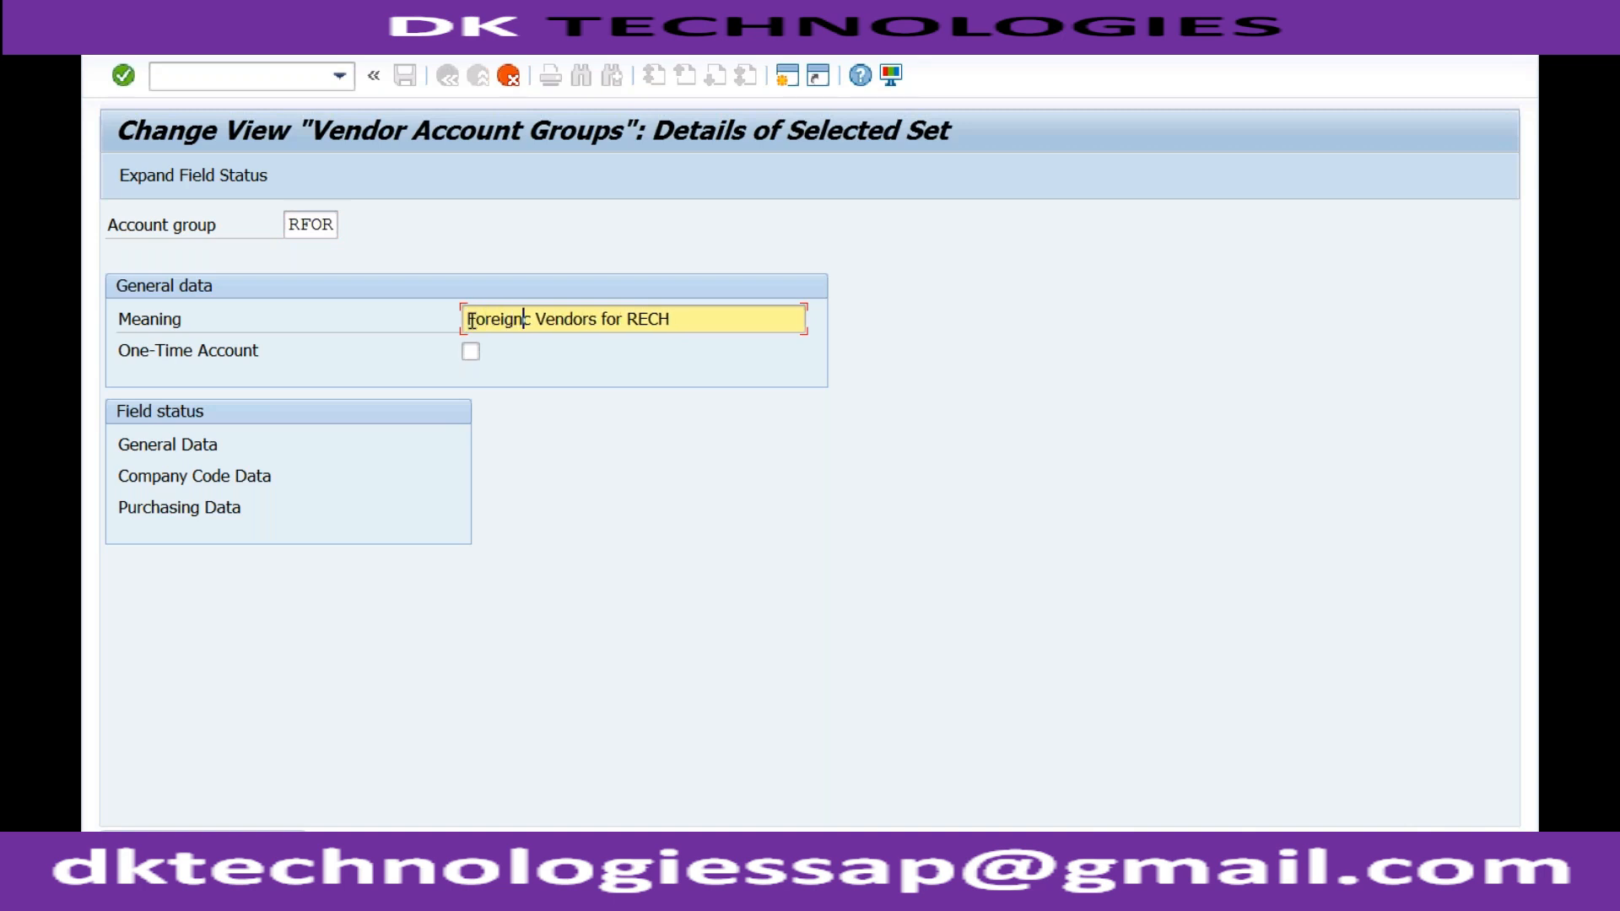
key(shift+Right)
key(Delete)
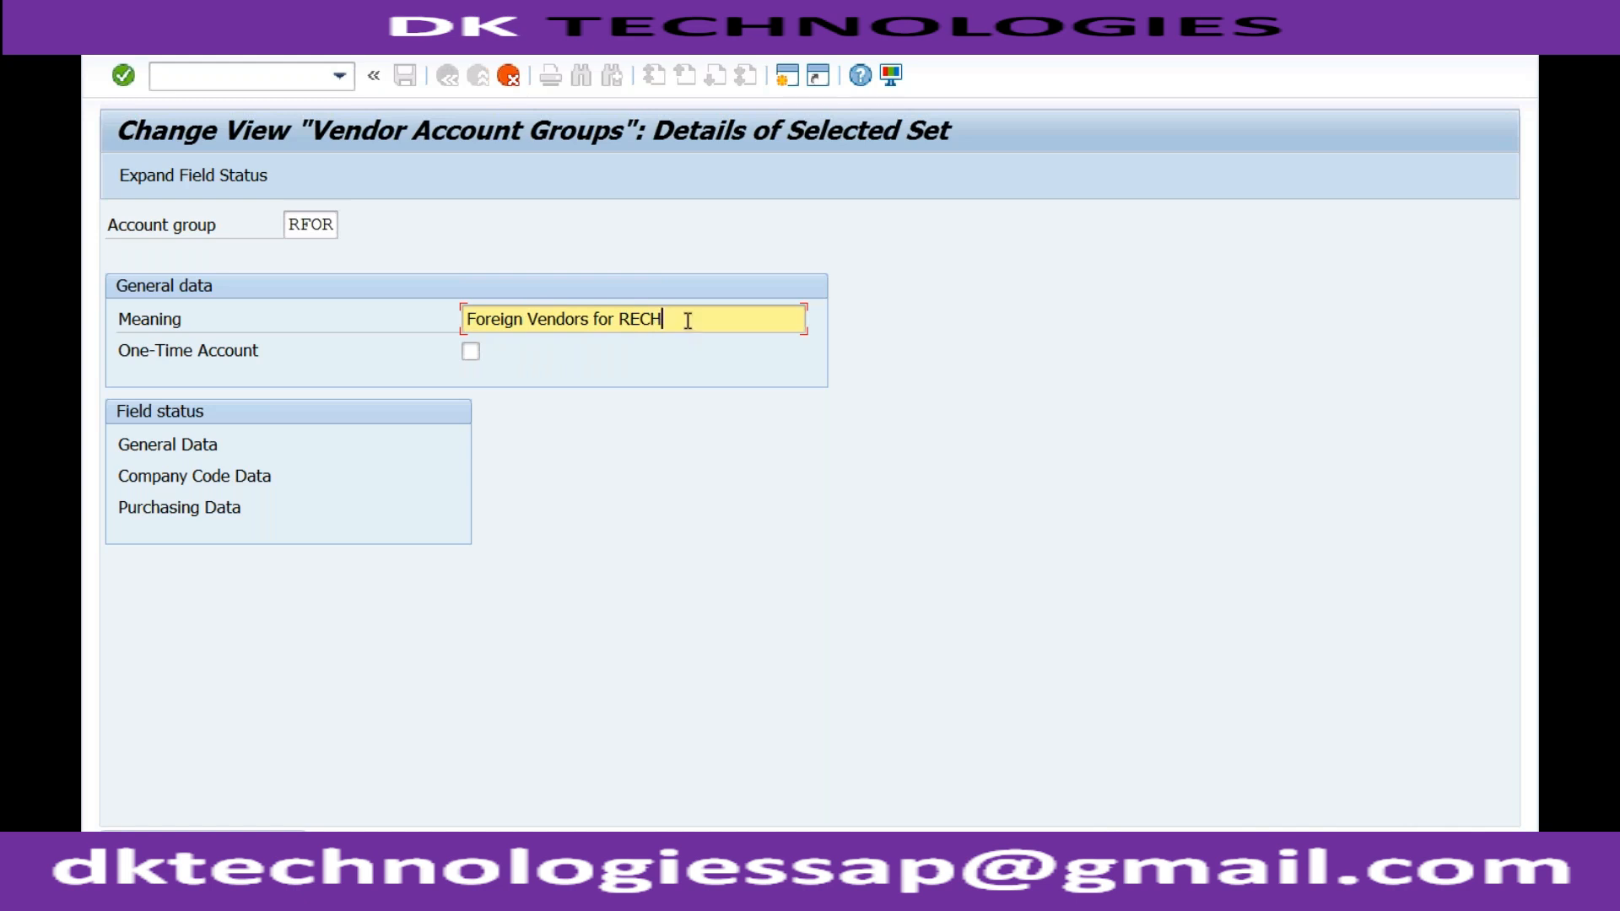
Check the account management field status in RFOR's company code data and save the new account group
click(228, 485)
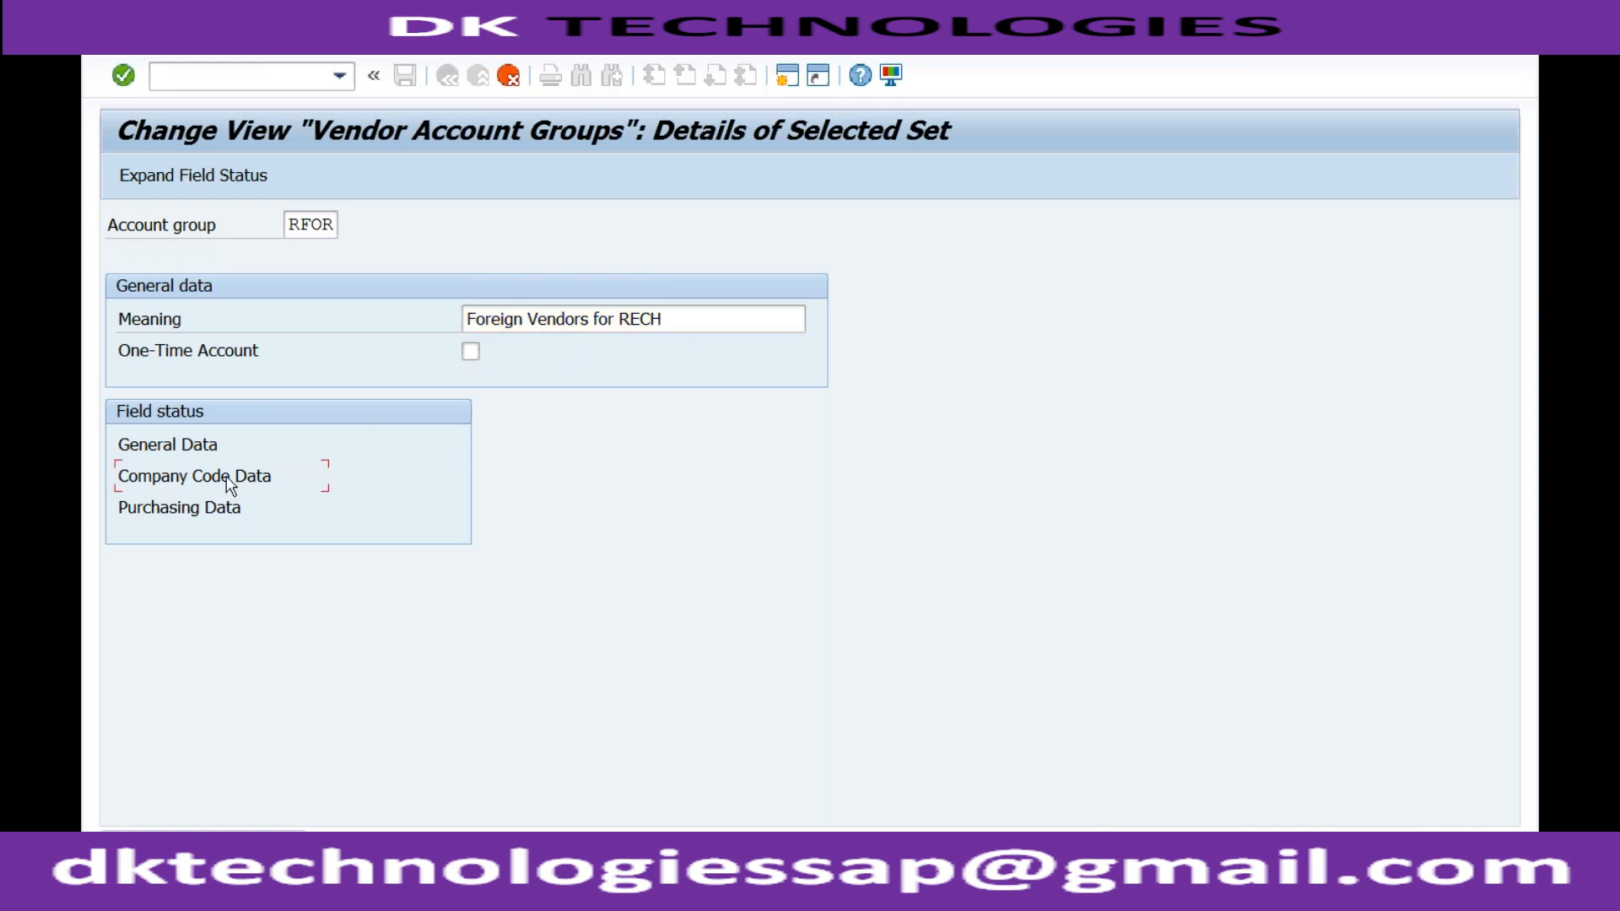
double_click(228, 486)
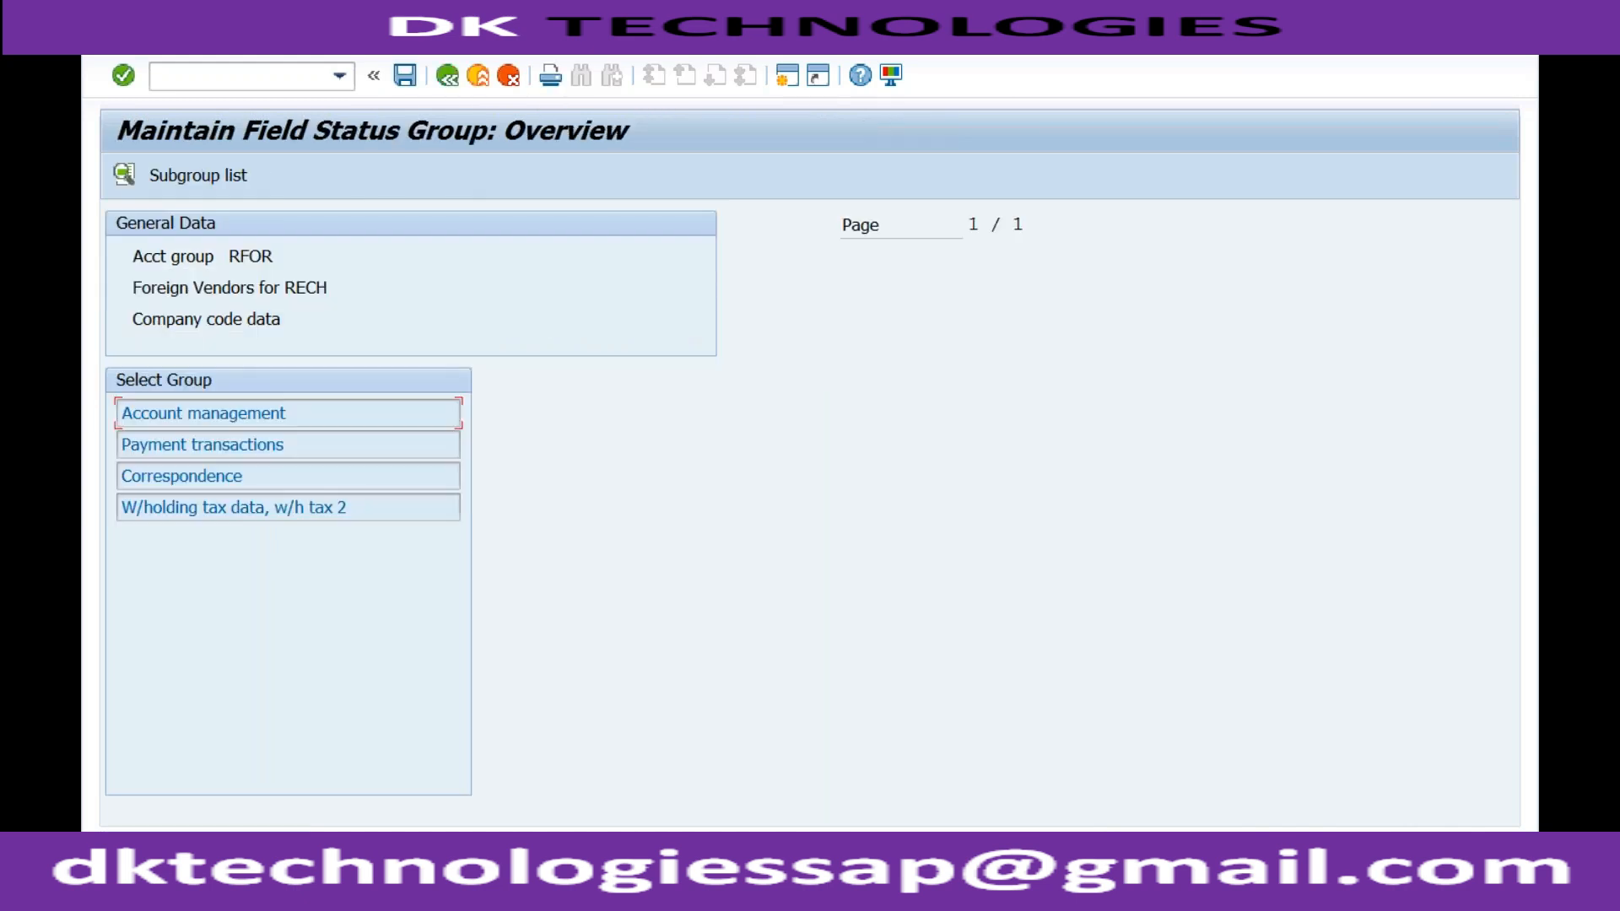
double_click(238, 414)
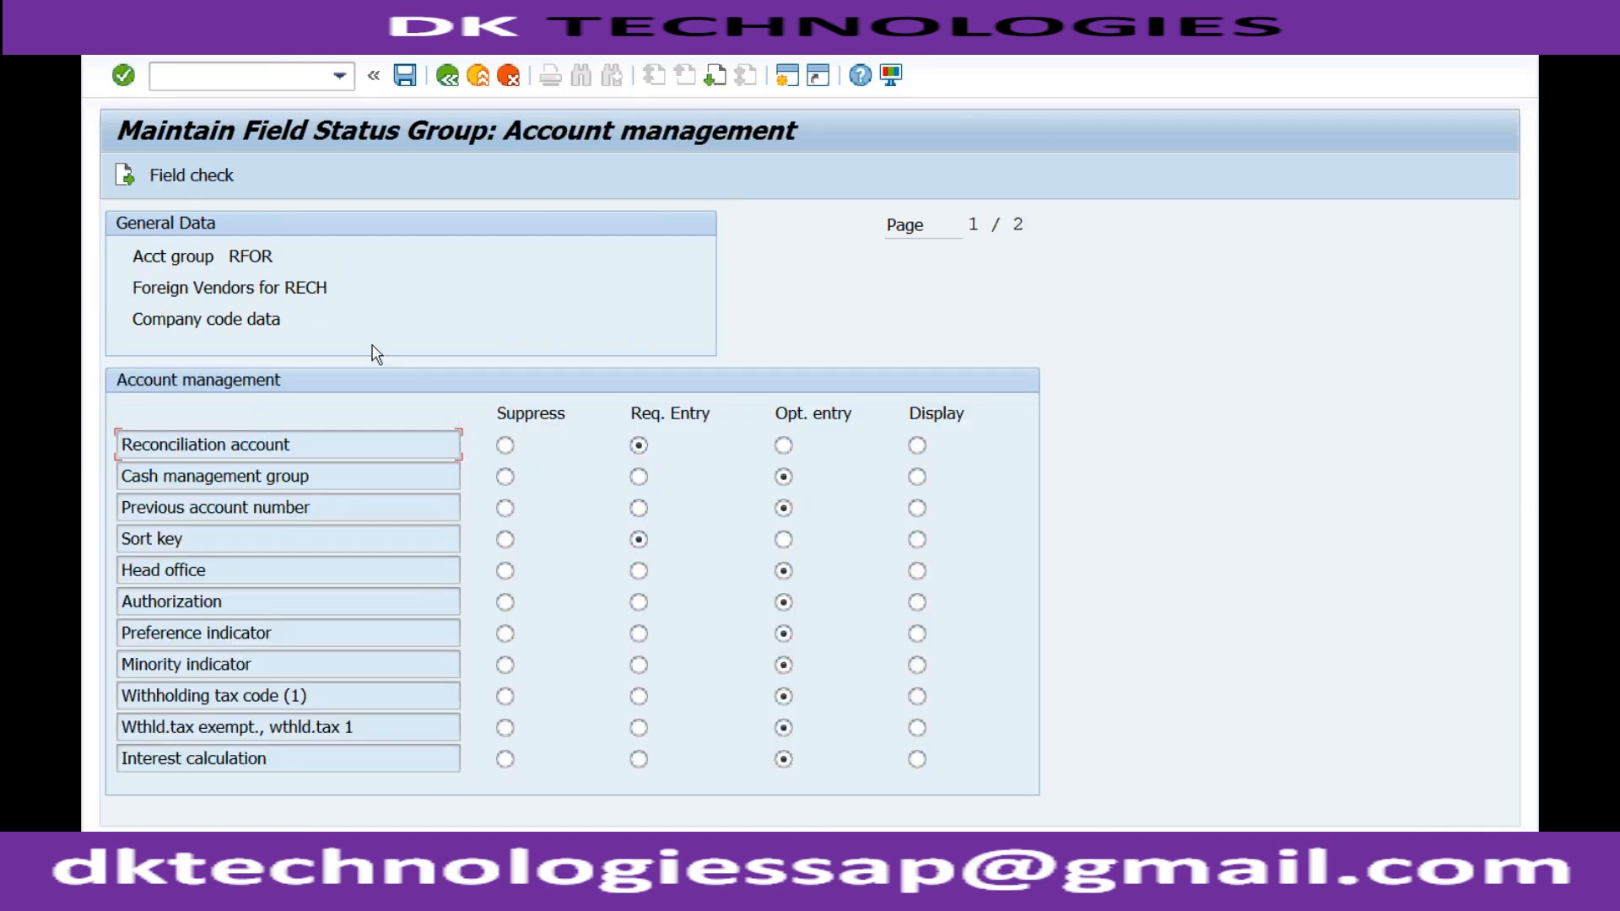
click(406, 76)
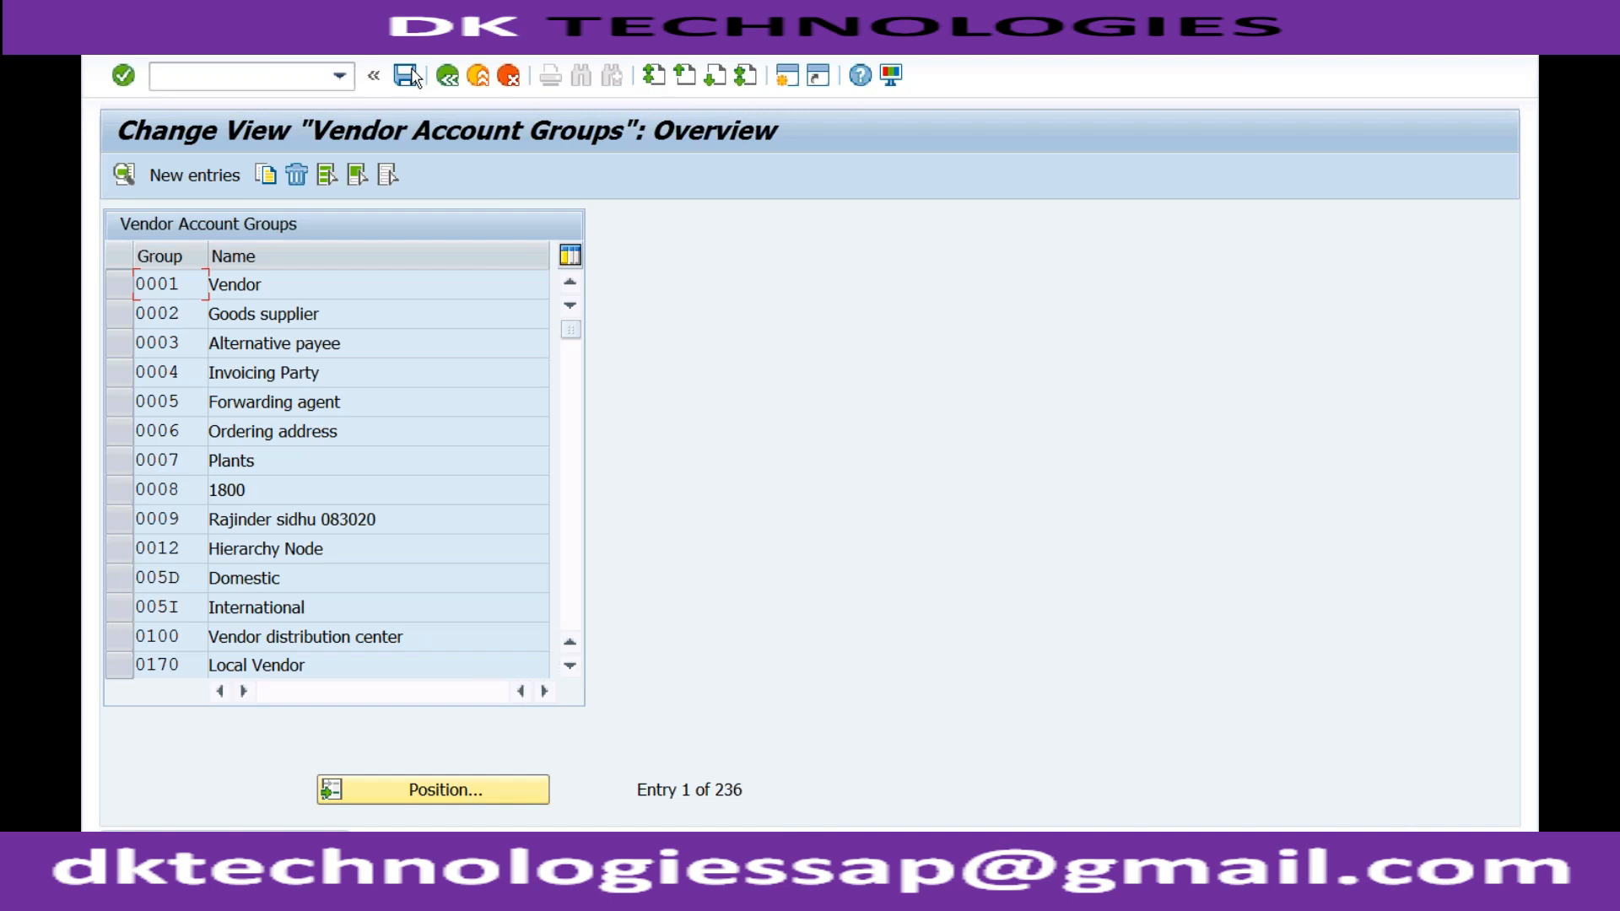
click(409, 77)
Position the list at account groups starting with R and copy RDO1 with the code RINT
click(444, 785)
text(r)
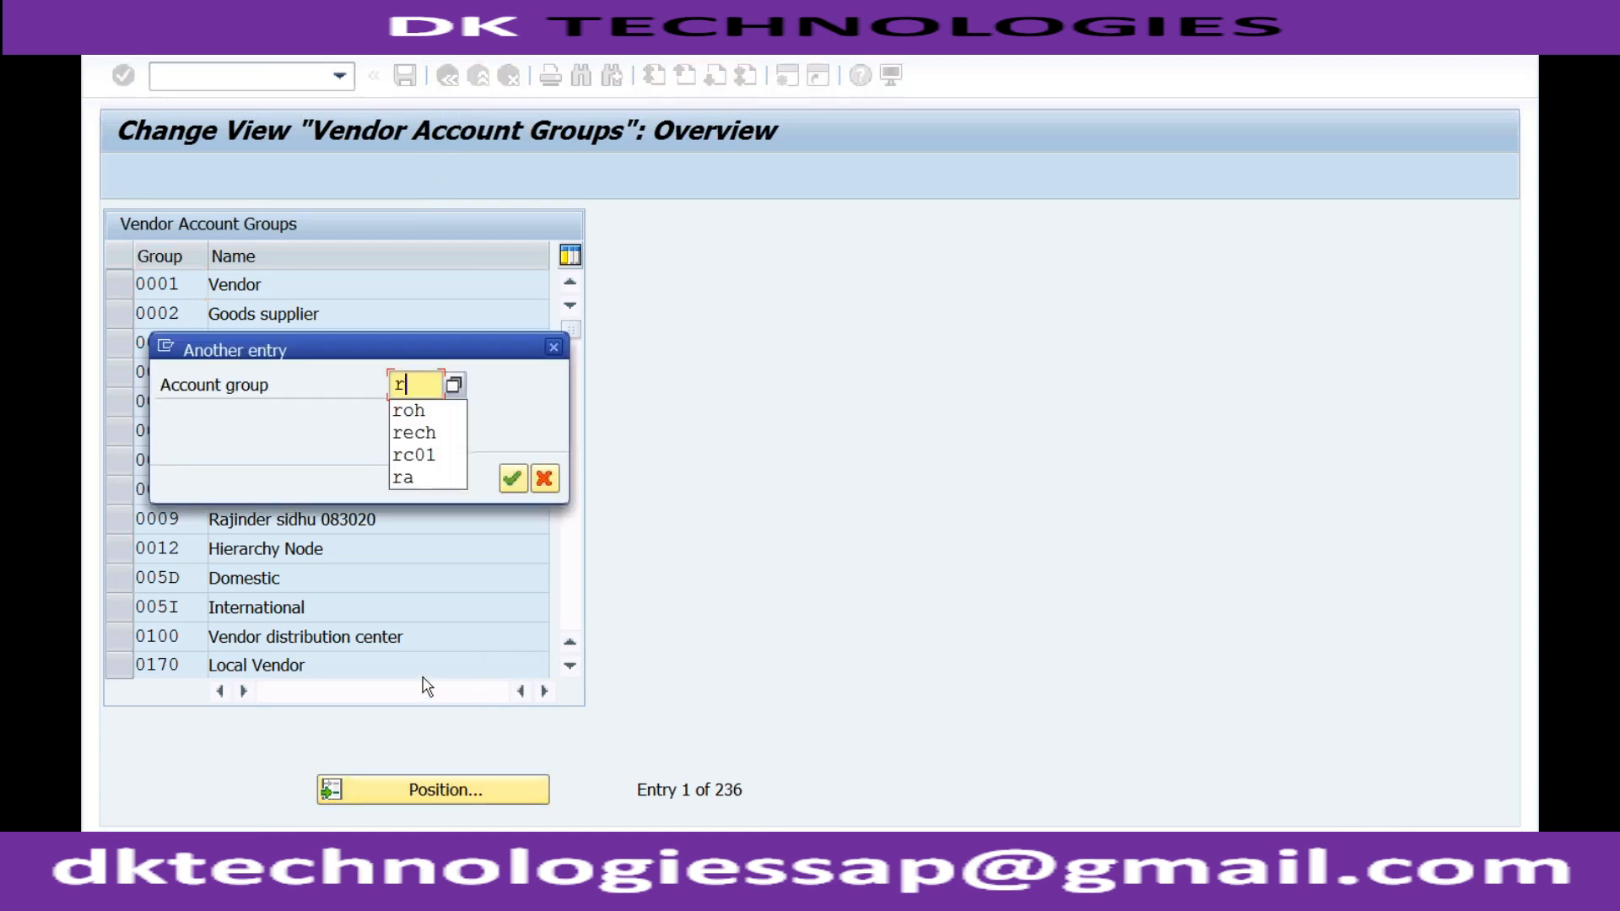
key(Return)
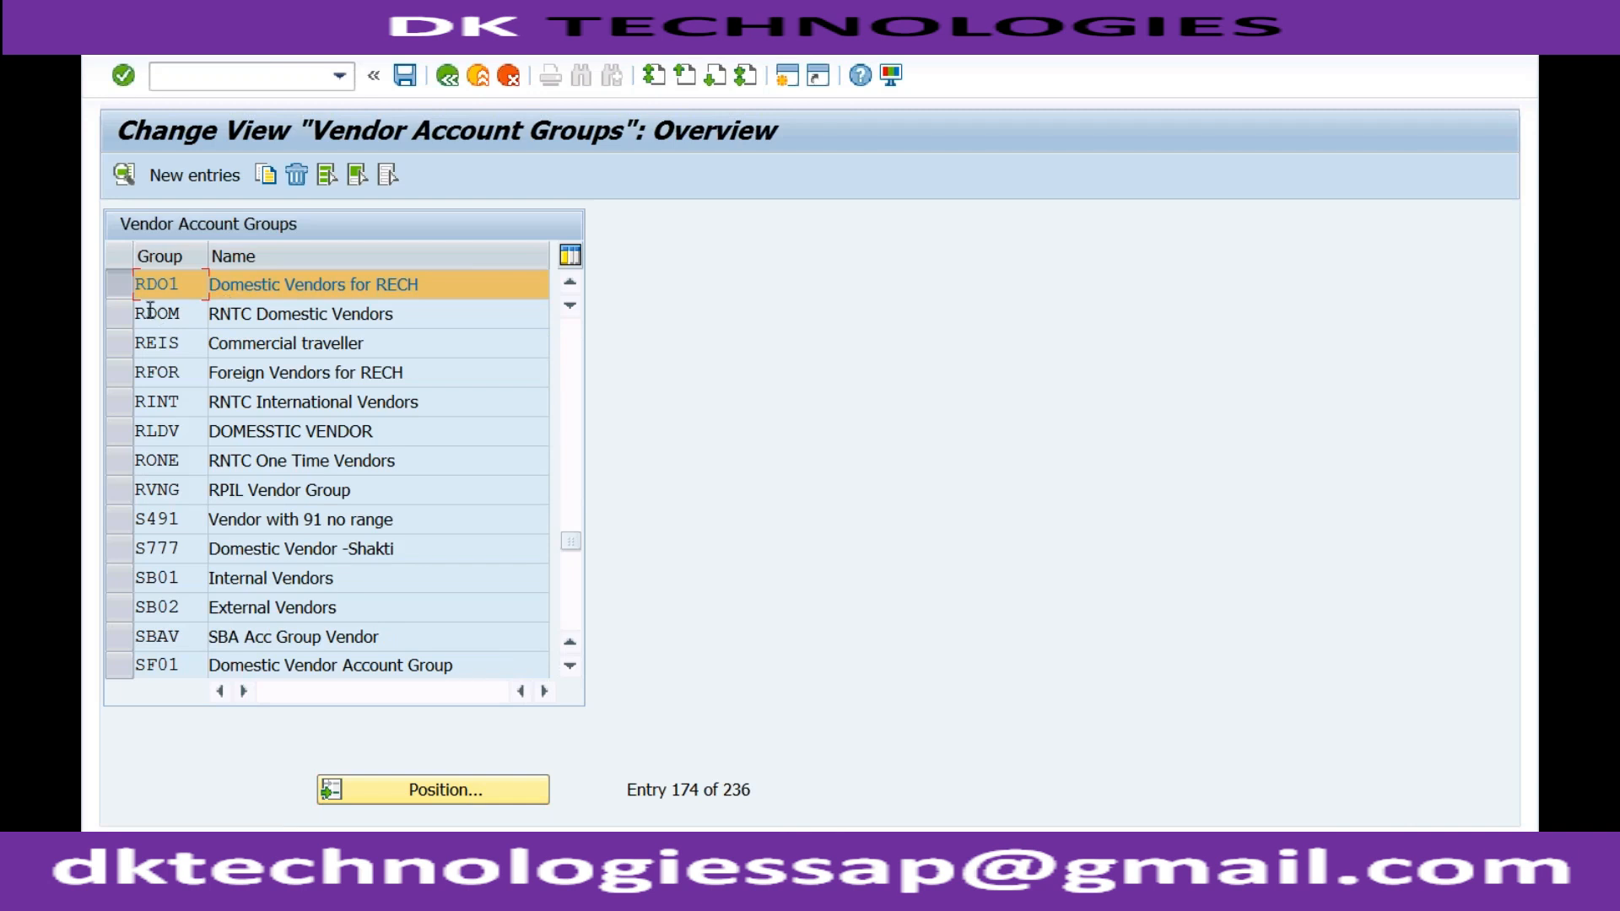
click(264, 174)
click(301, 226)
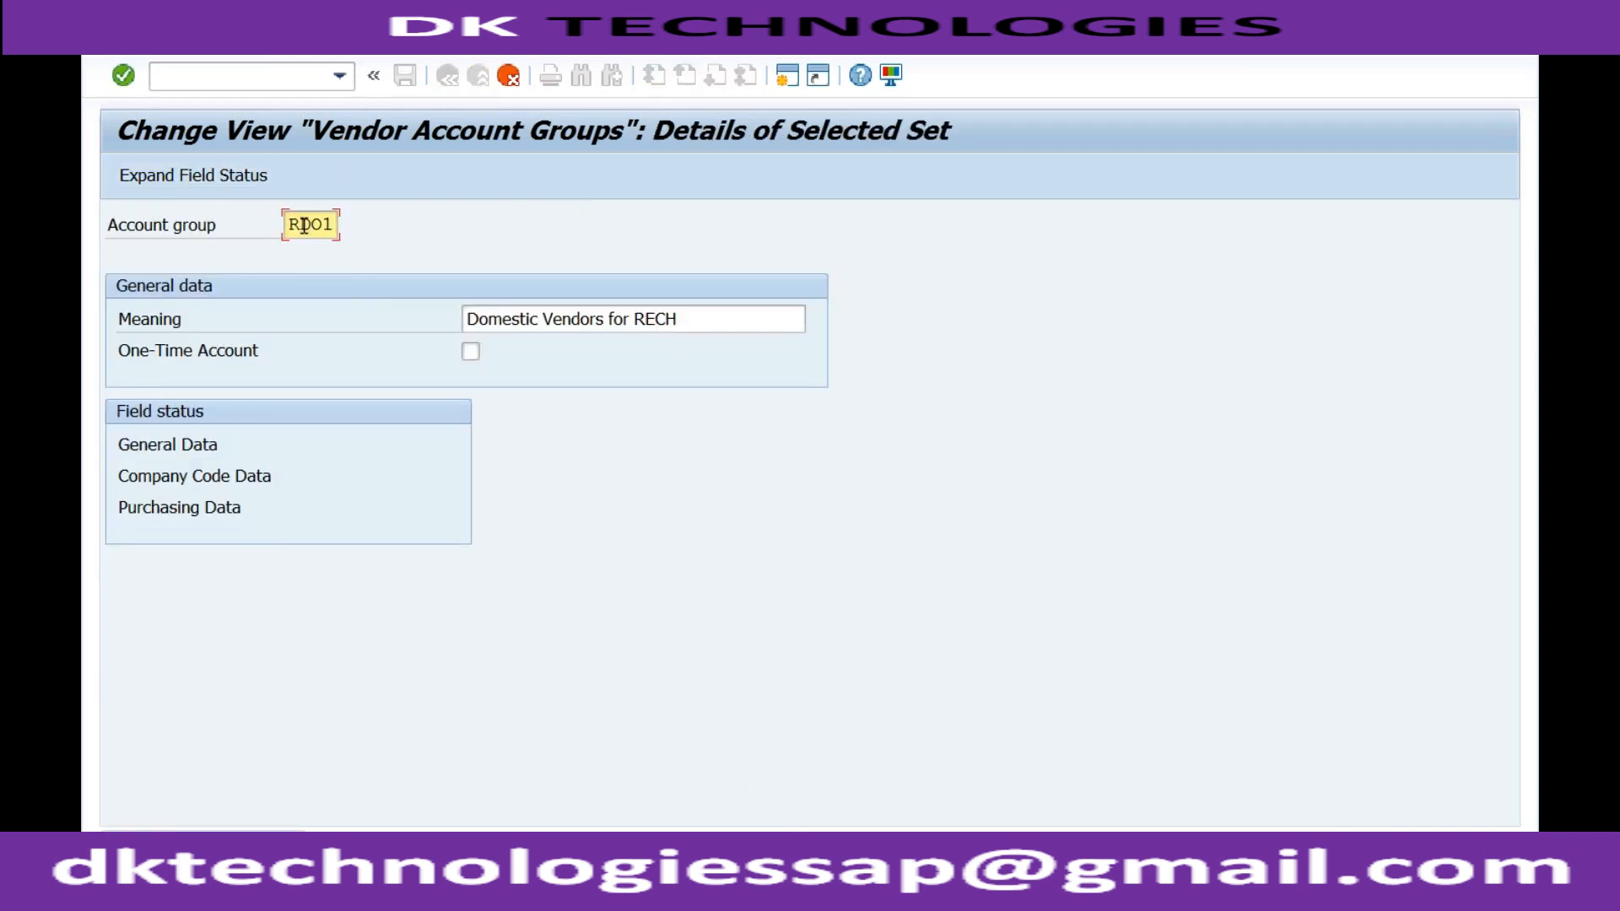
key(Delete)
key(Delete)
key(Delete)
text(INT)
Set the copied group's meaning to "Inter-co Vendors for RECH" and try to confirm the entry
click(470, 321)
key(Delete)
key(Delete)
key(Delete)
key(Delete)
key(Delete)
key(Delete)
key(Delete)
key(Delete)
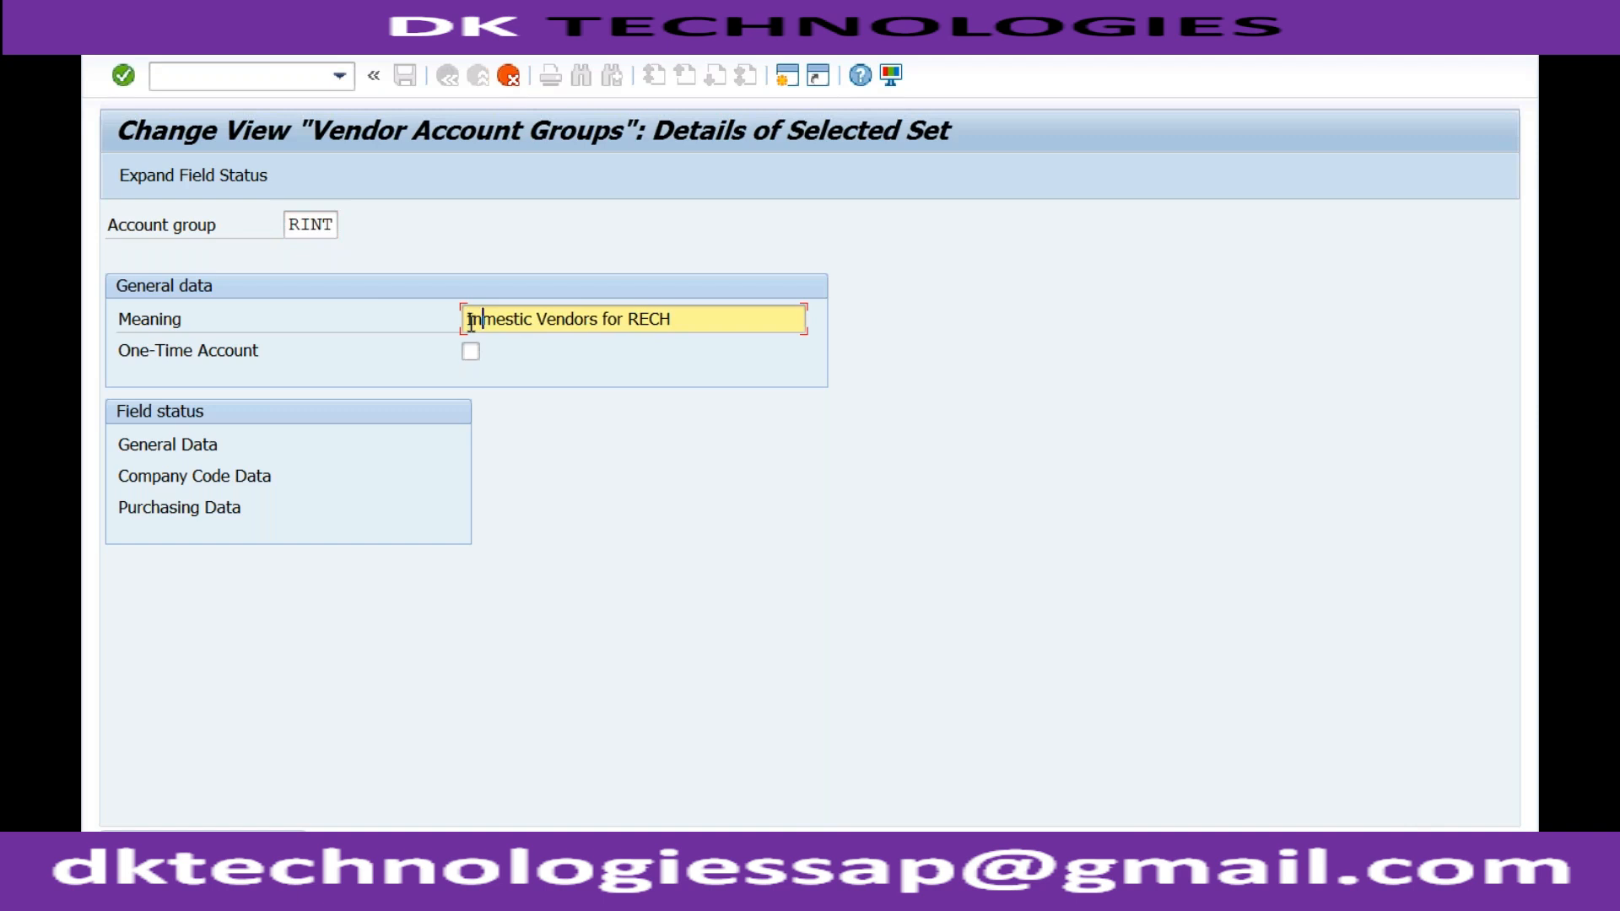
text(Inter-co)
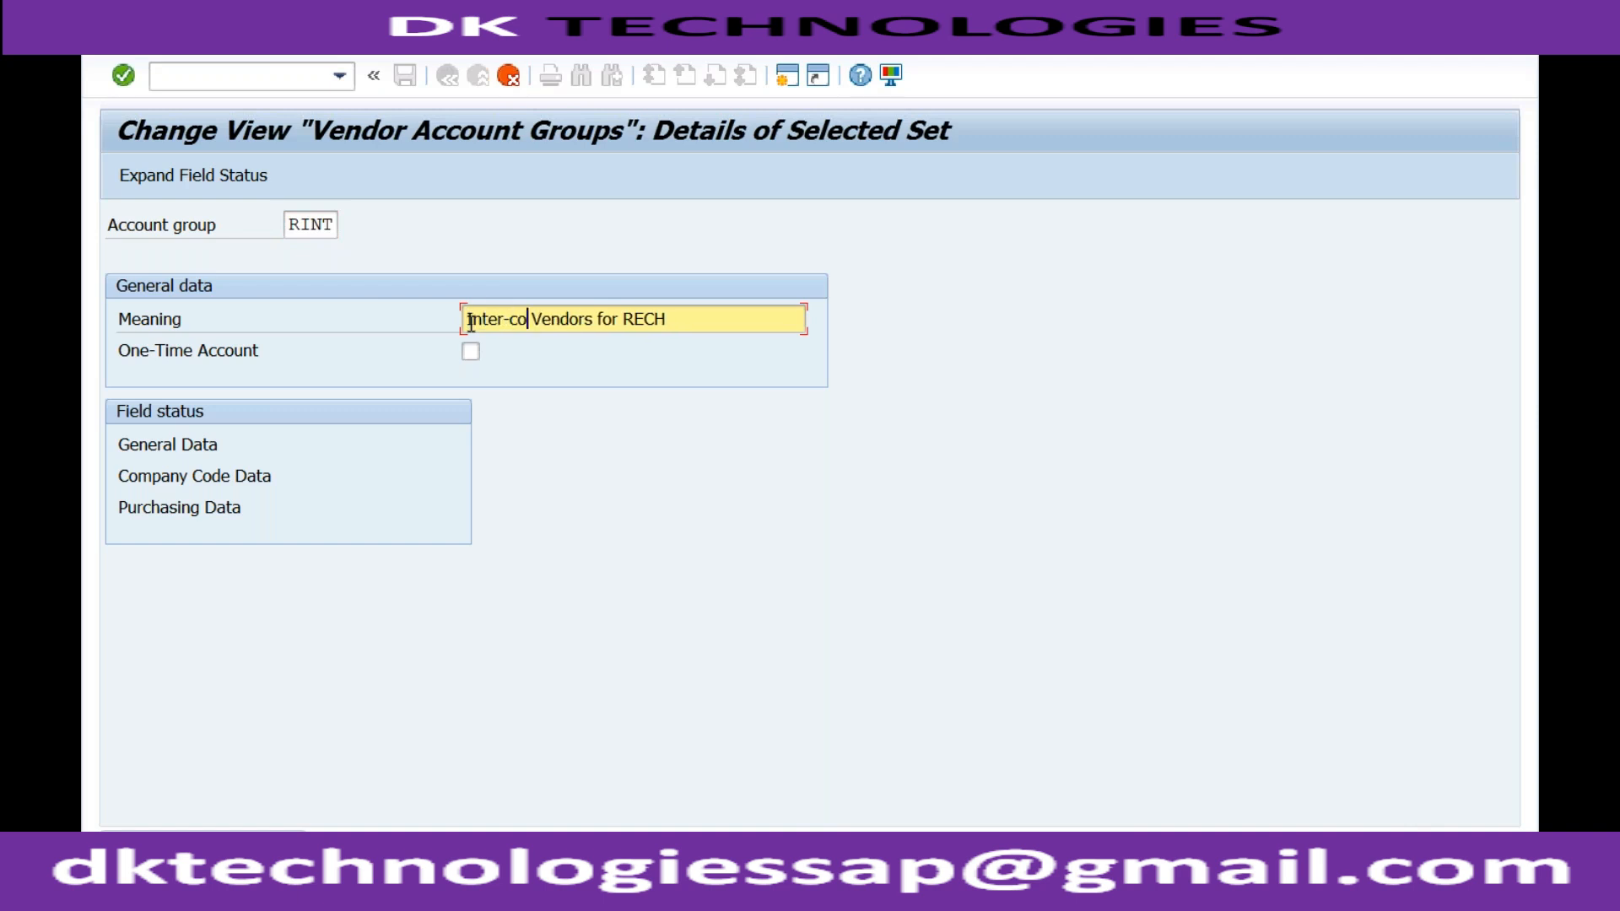
click(692, 322)
key(Return)
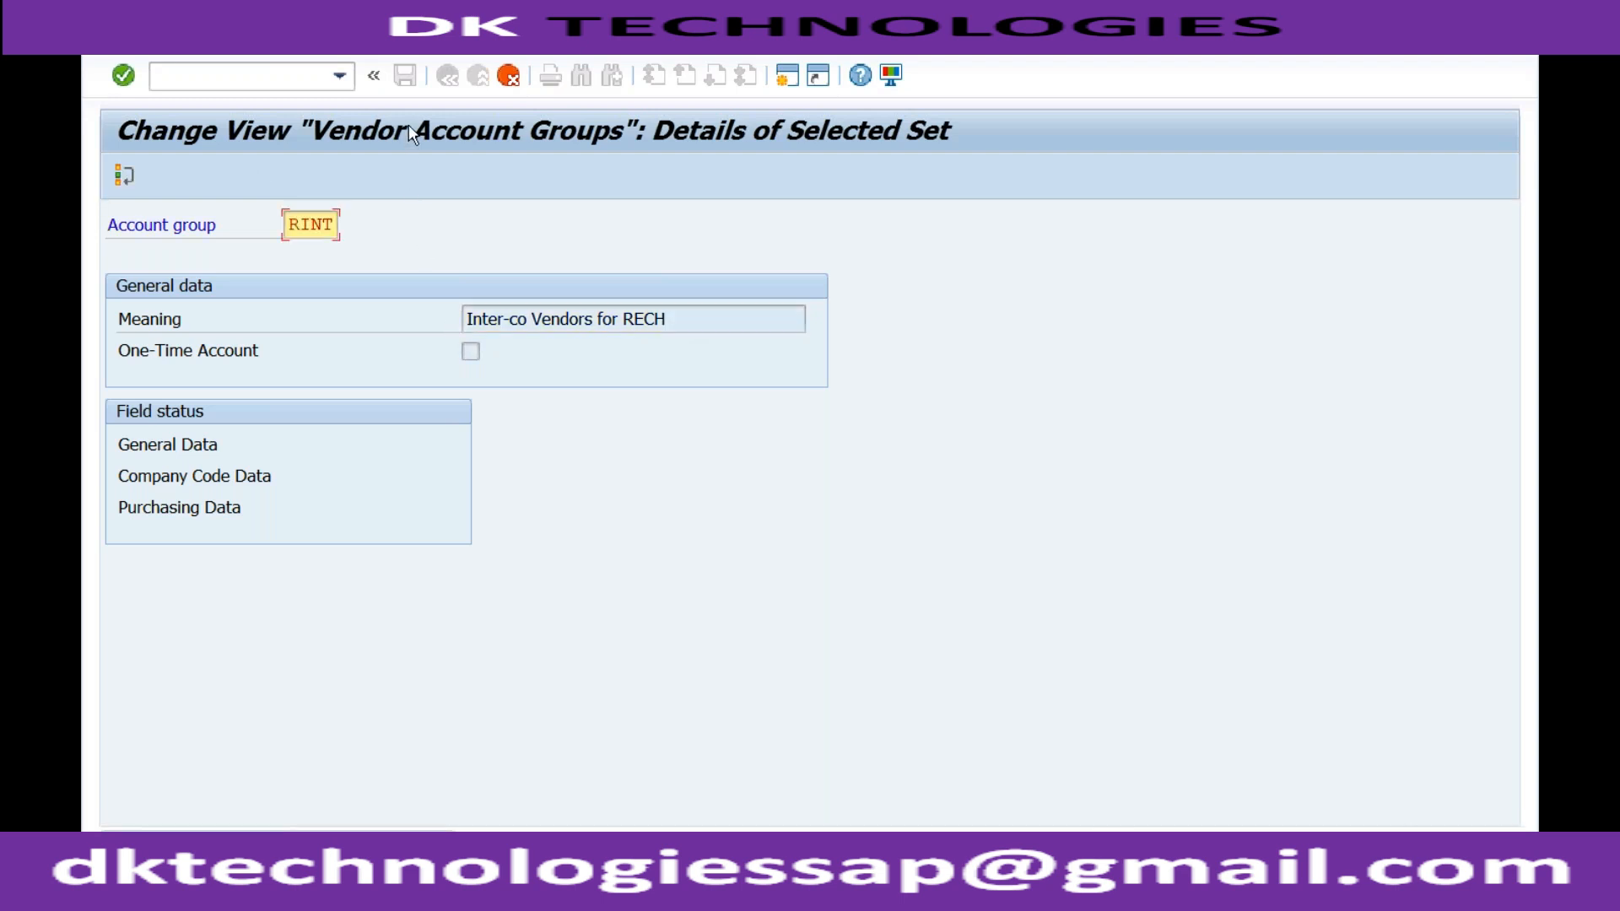
Set the intercompany group's code to RIN1, confirm it, return to the overview and save
click(323, 224)
text(1)
key(Return)
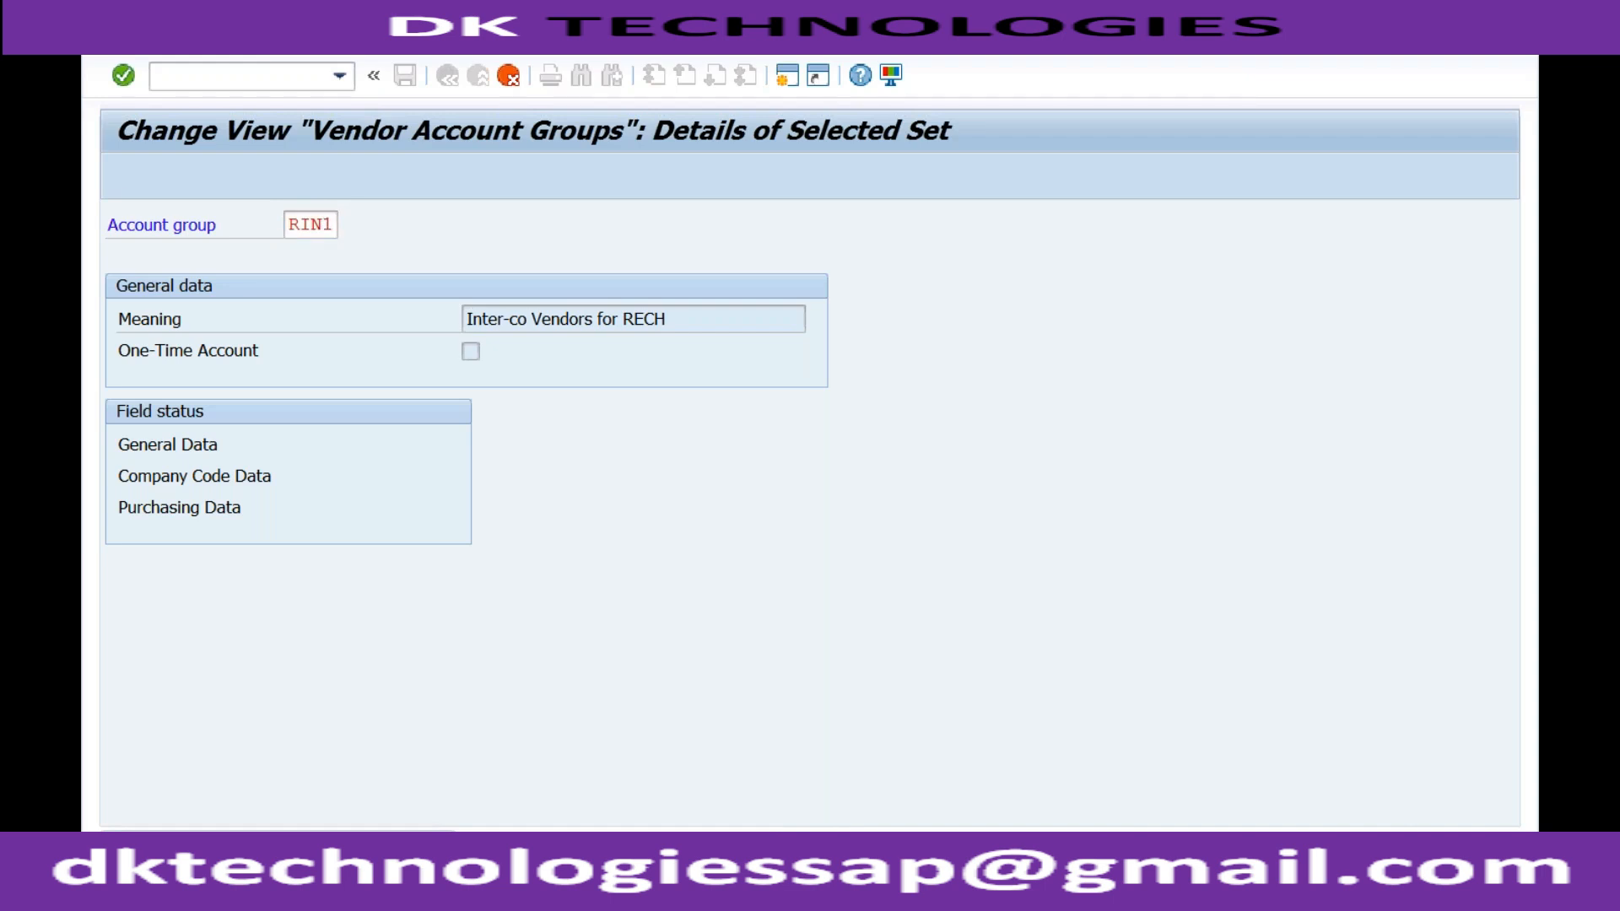
key(F3)
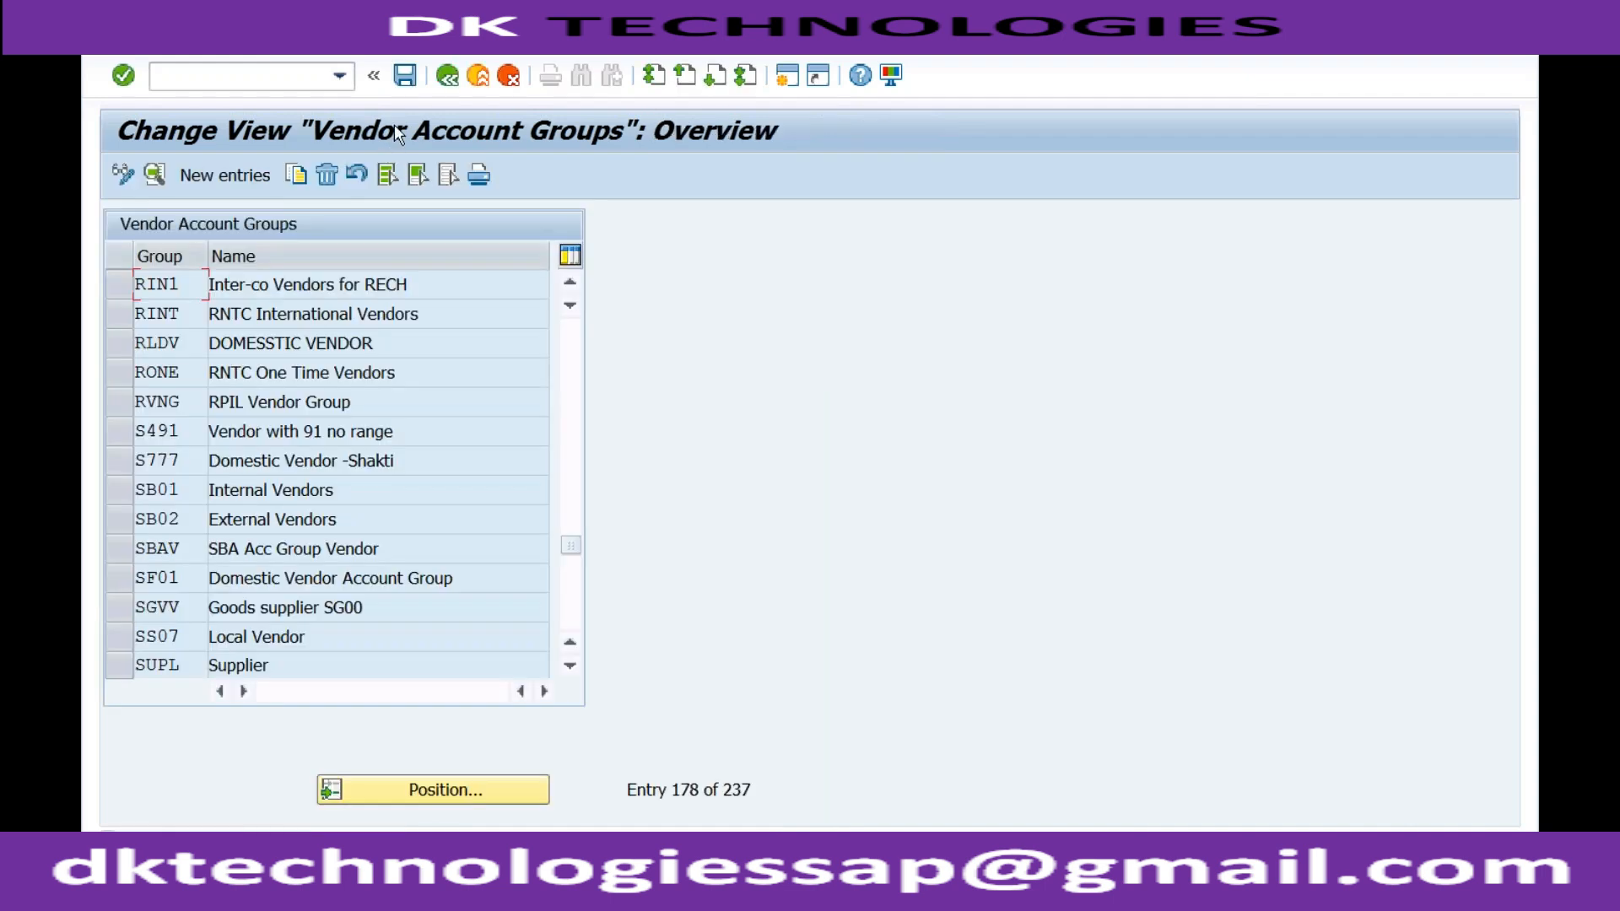
click(405, 82)
Copy account group RIN1 as RSER and replace "Inter-co" with "Service" in its meaning
click(124, 283)
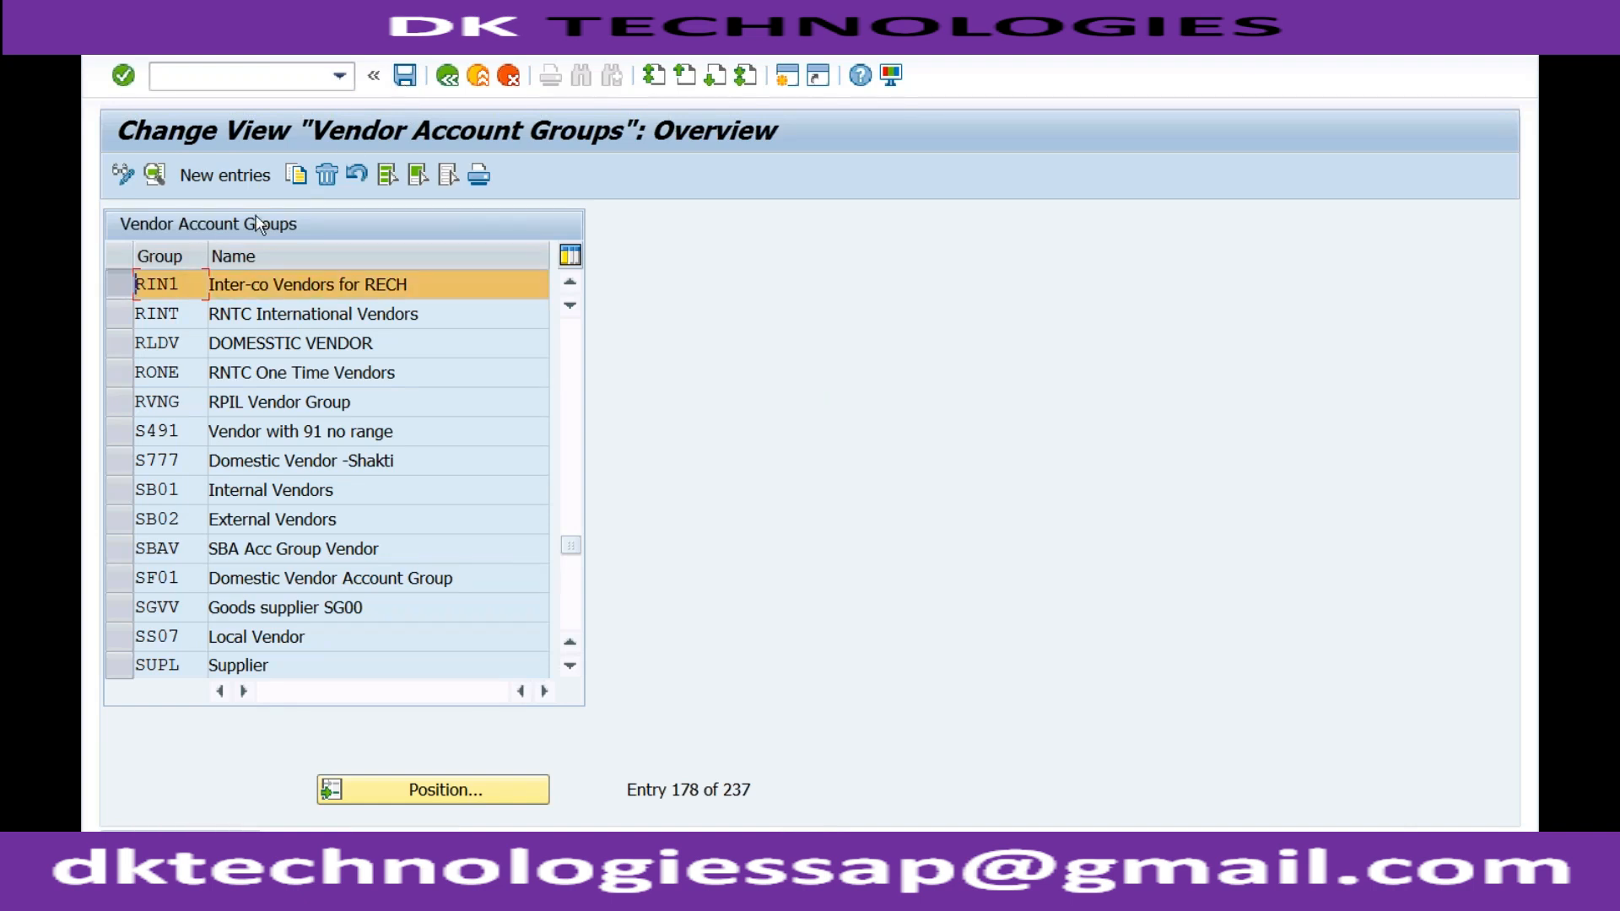
click(295, 181)
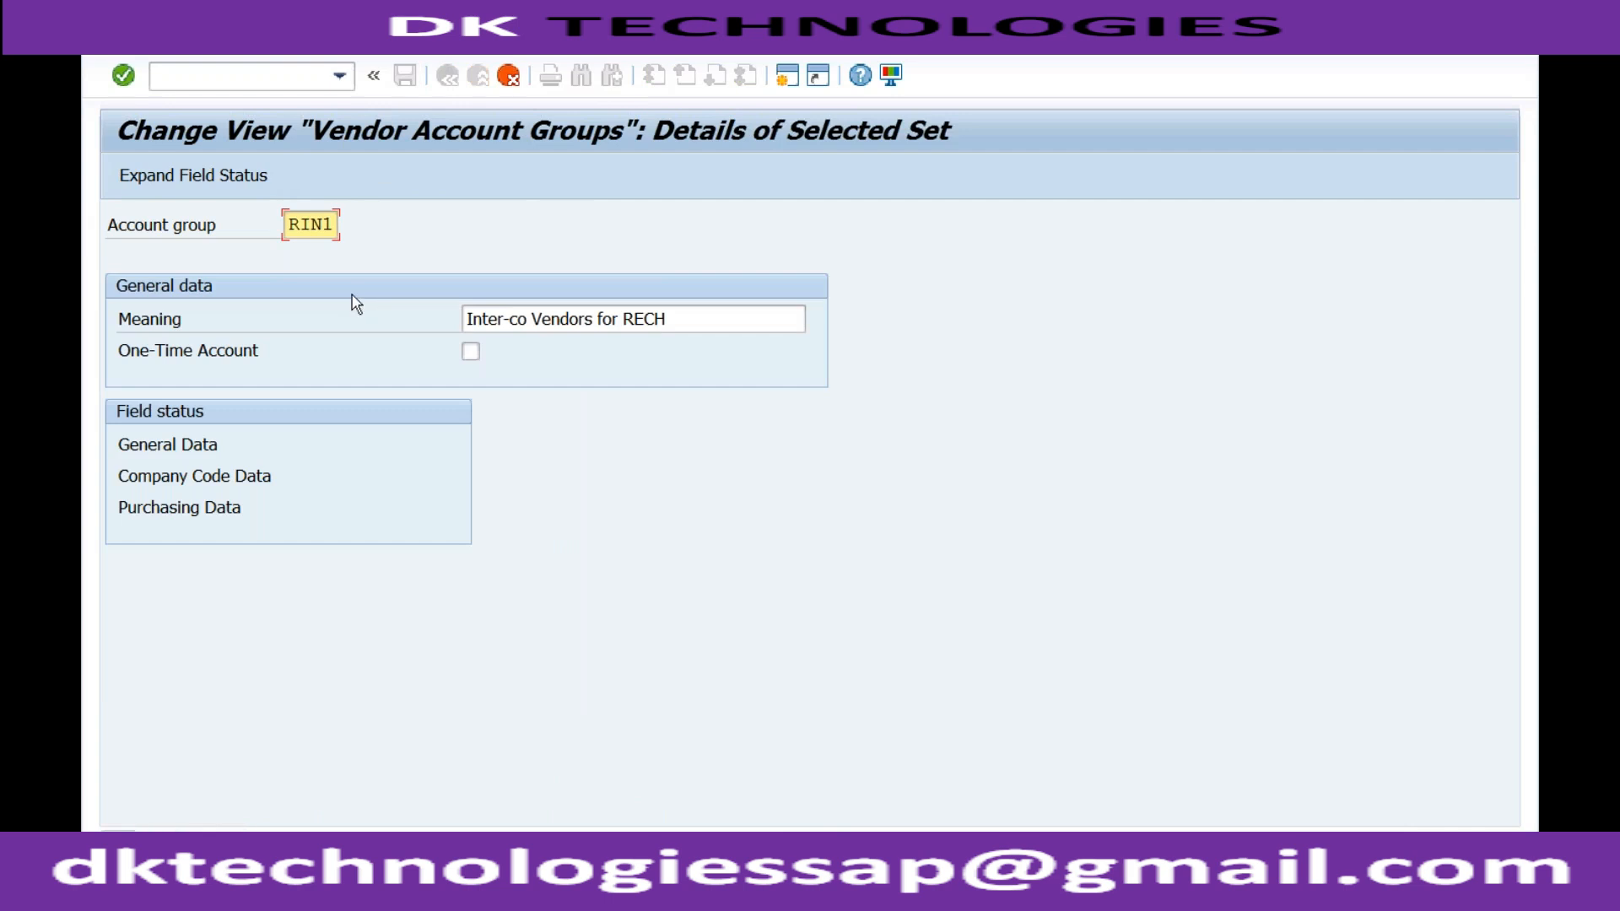
click(335, 228)
key(shift+Left)
key(shift+Left)
key(shift+Left)
text(SER)
key(Tab)
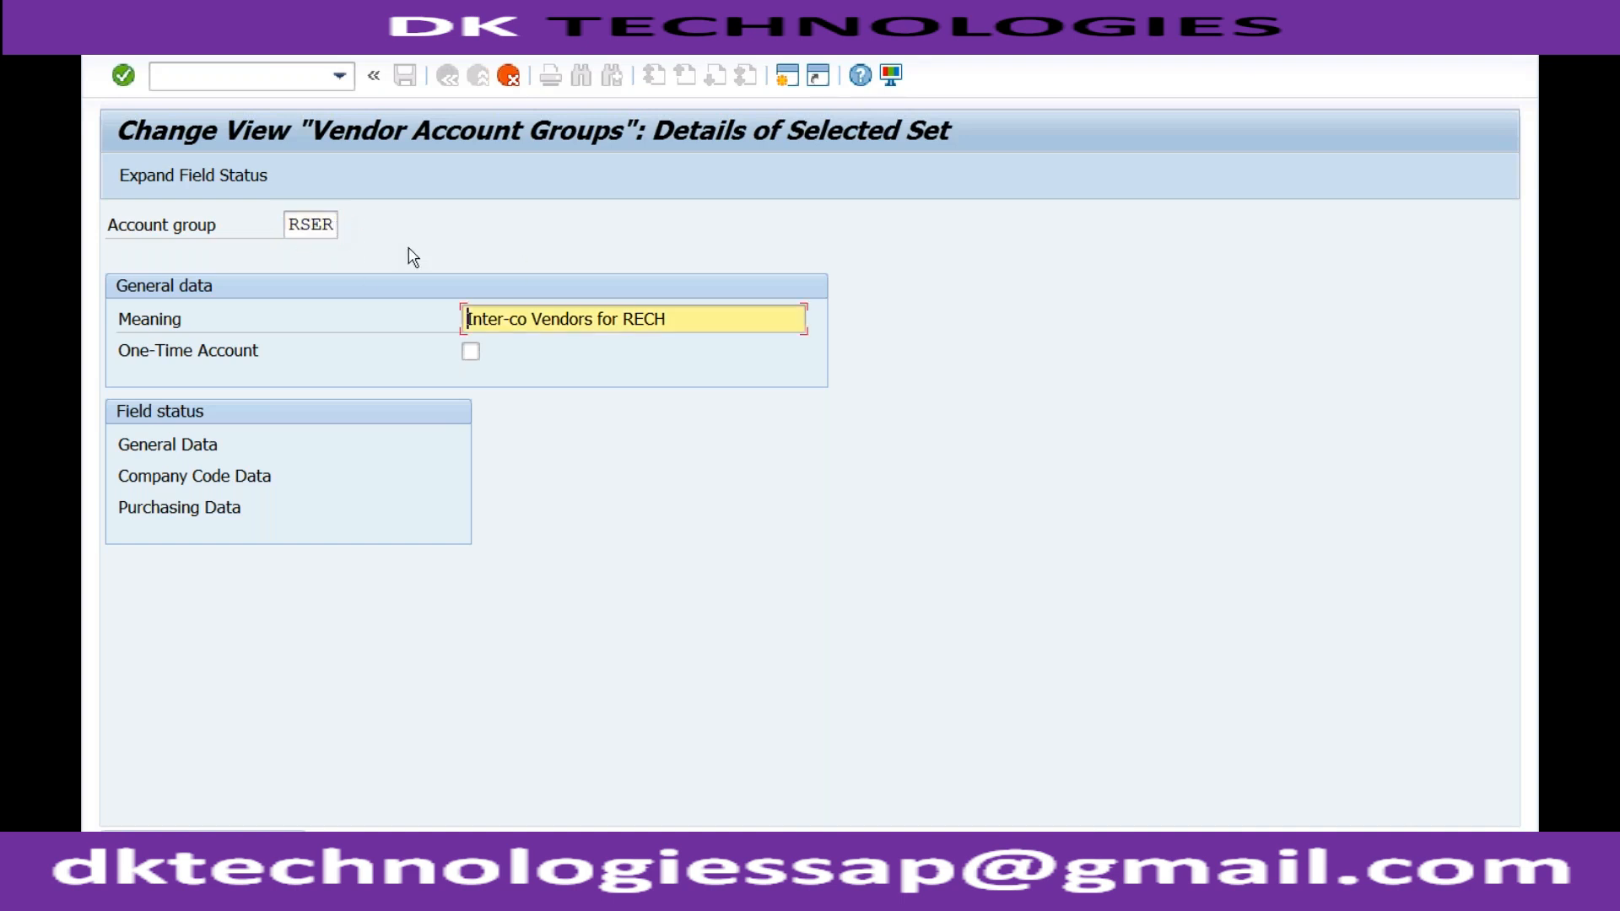
text(Services)
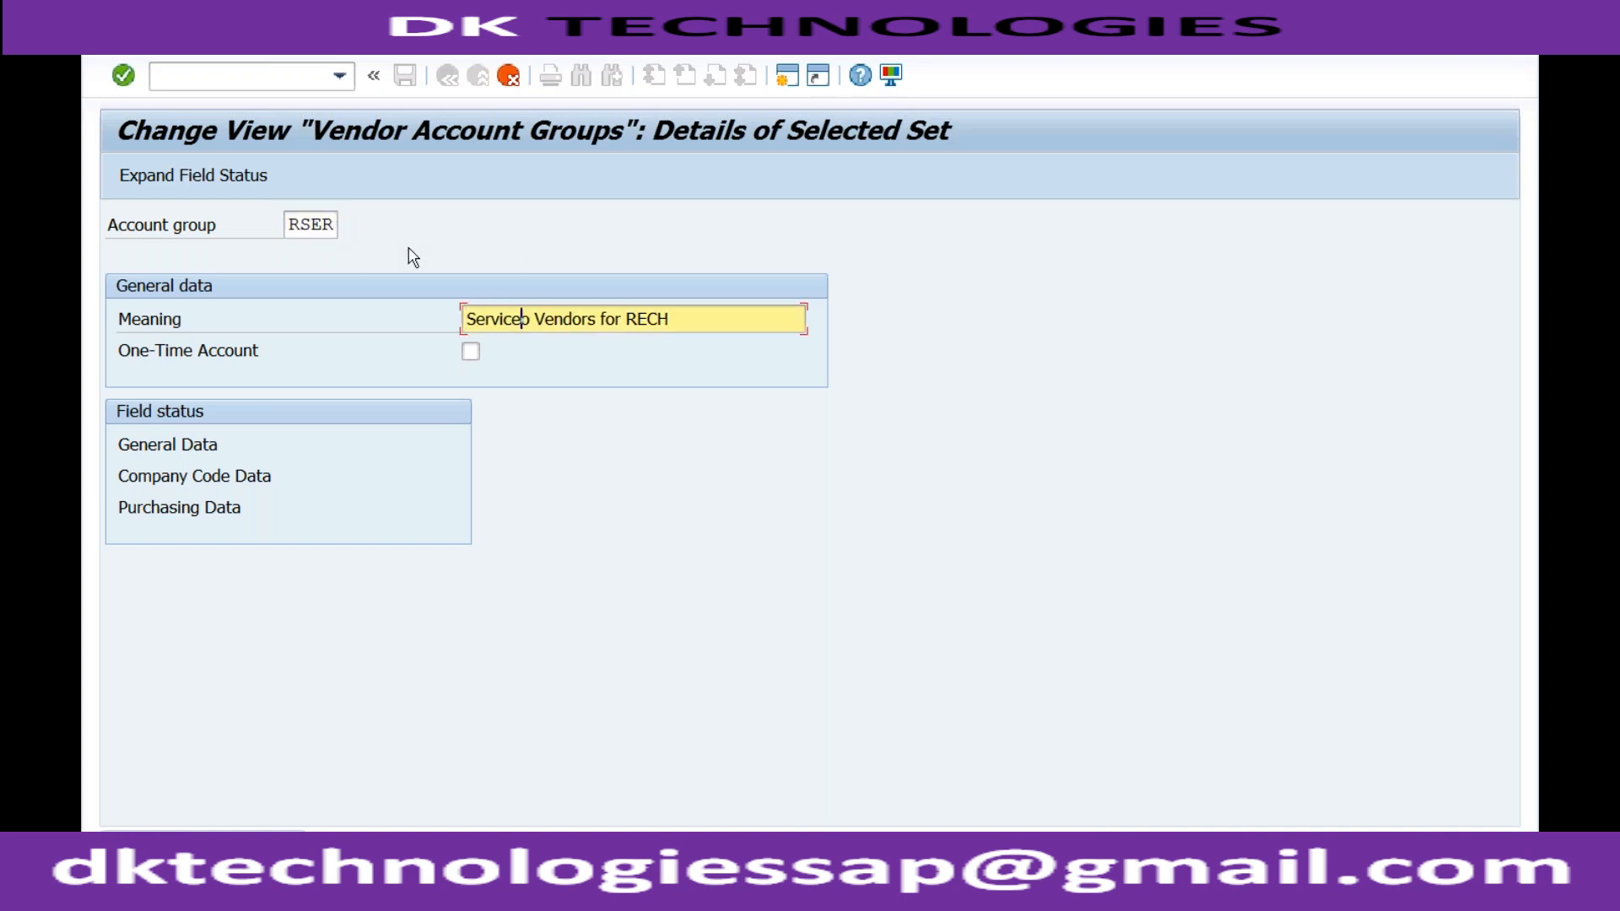